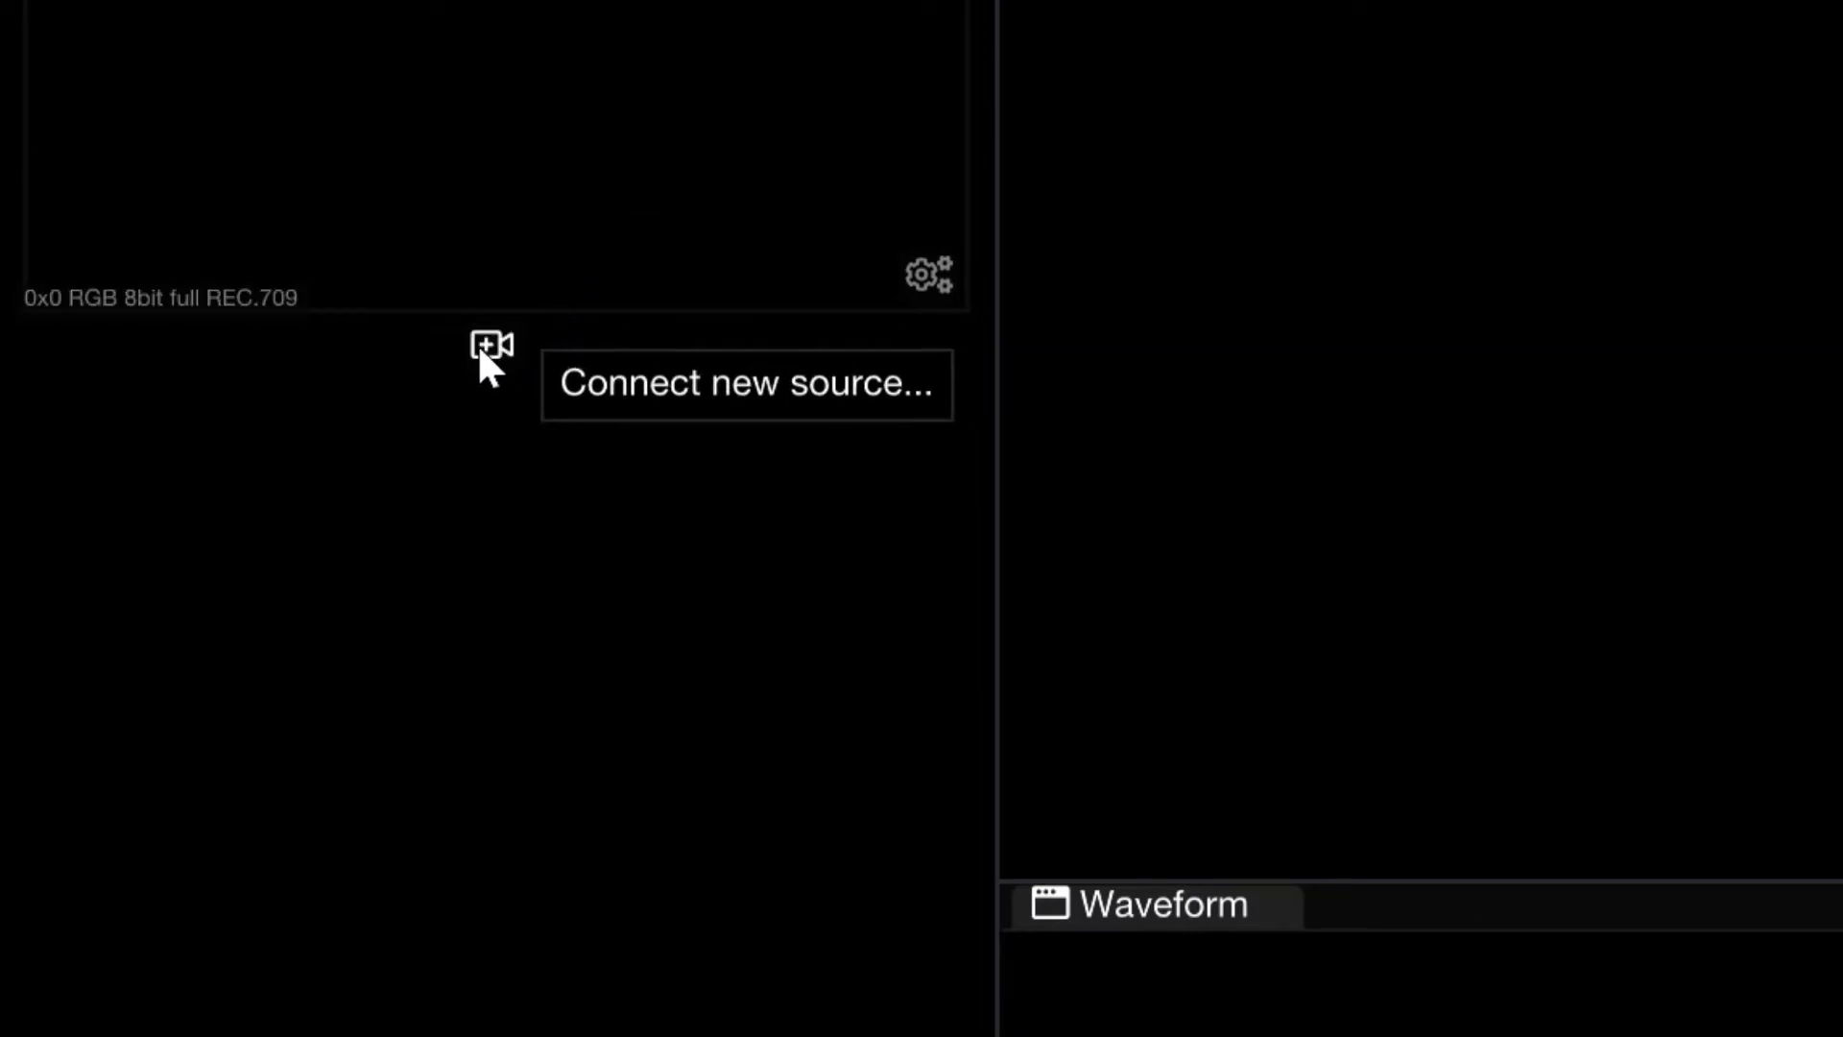
Step: Connect a new video file source using Bees Final.mp4 from the Desktop
click(490, 365)
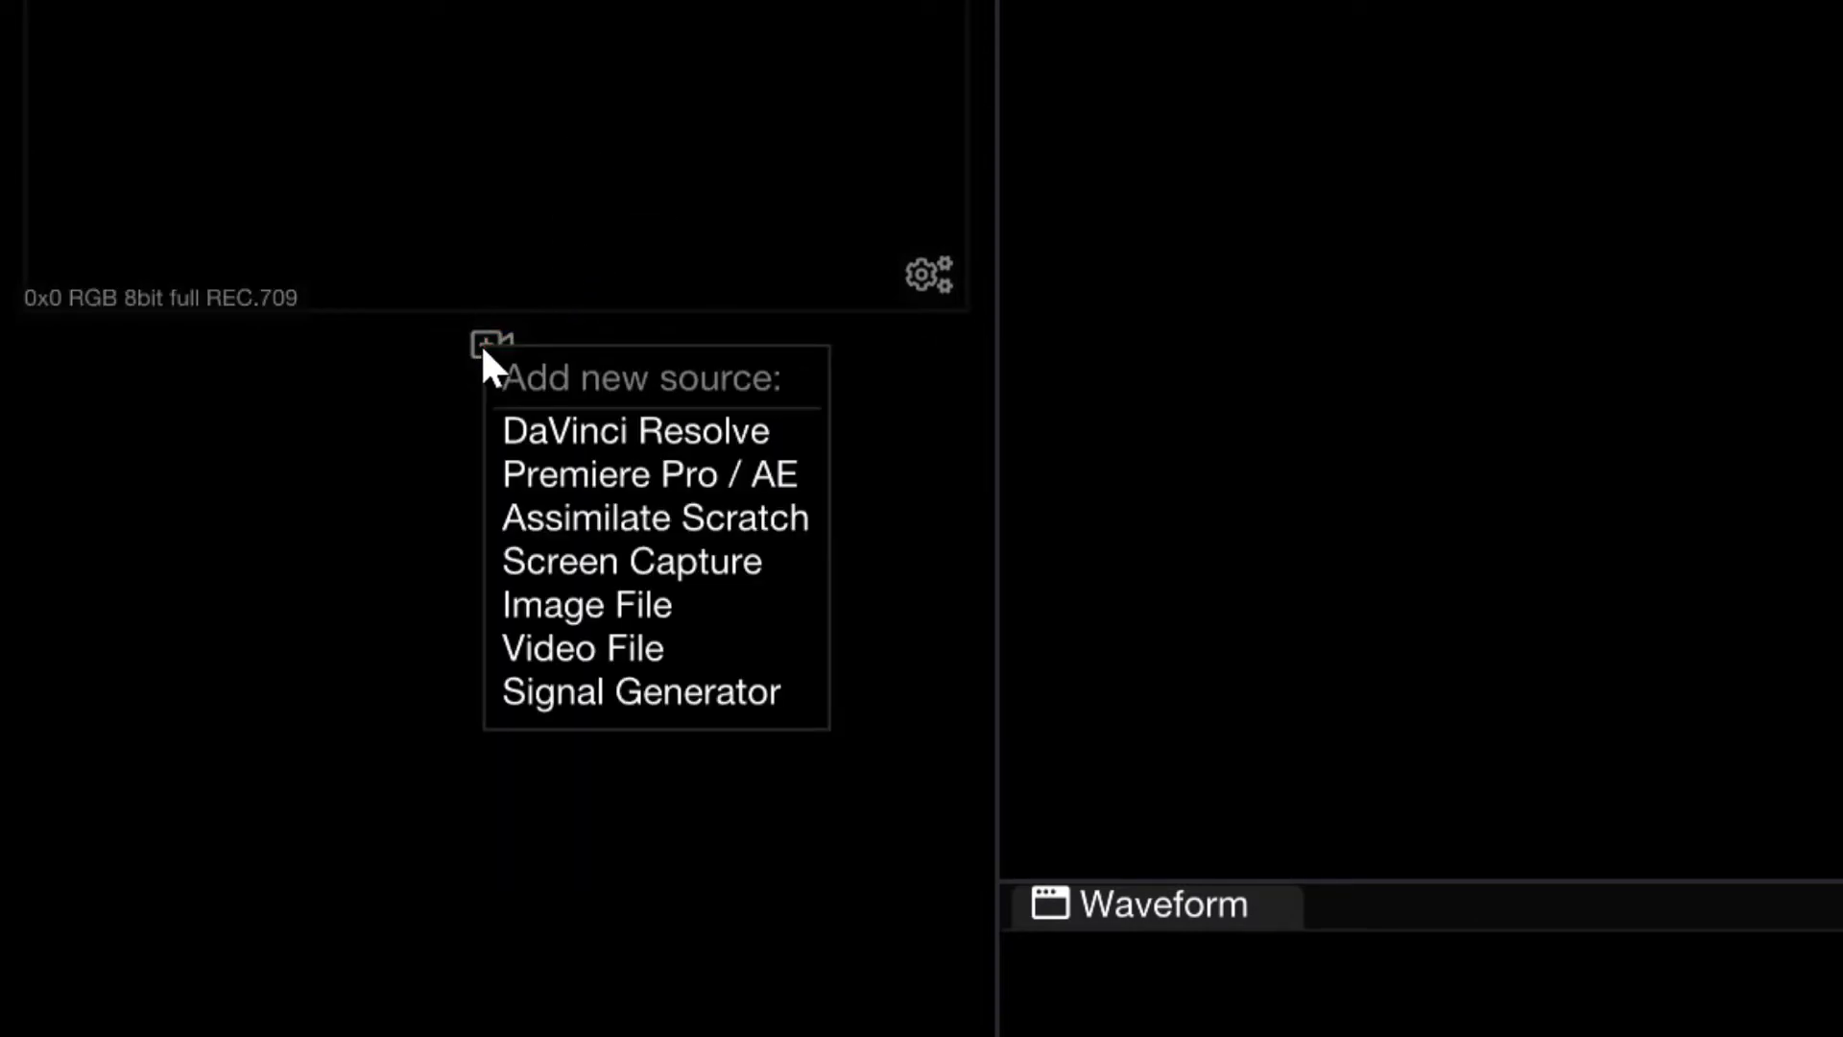
click(582, 649)
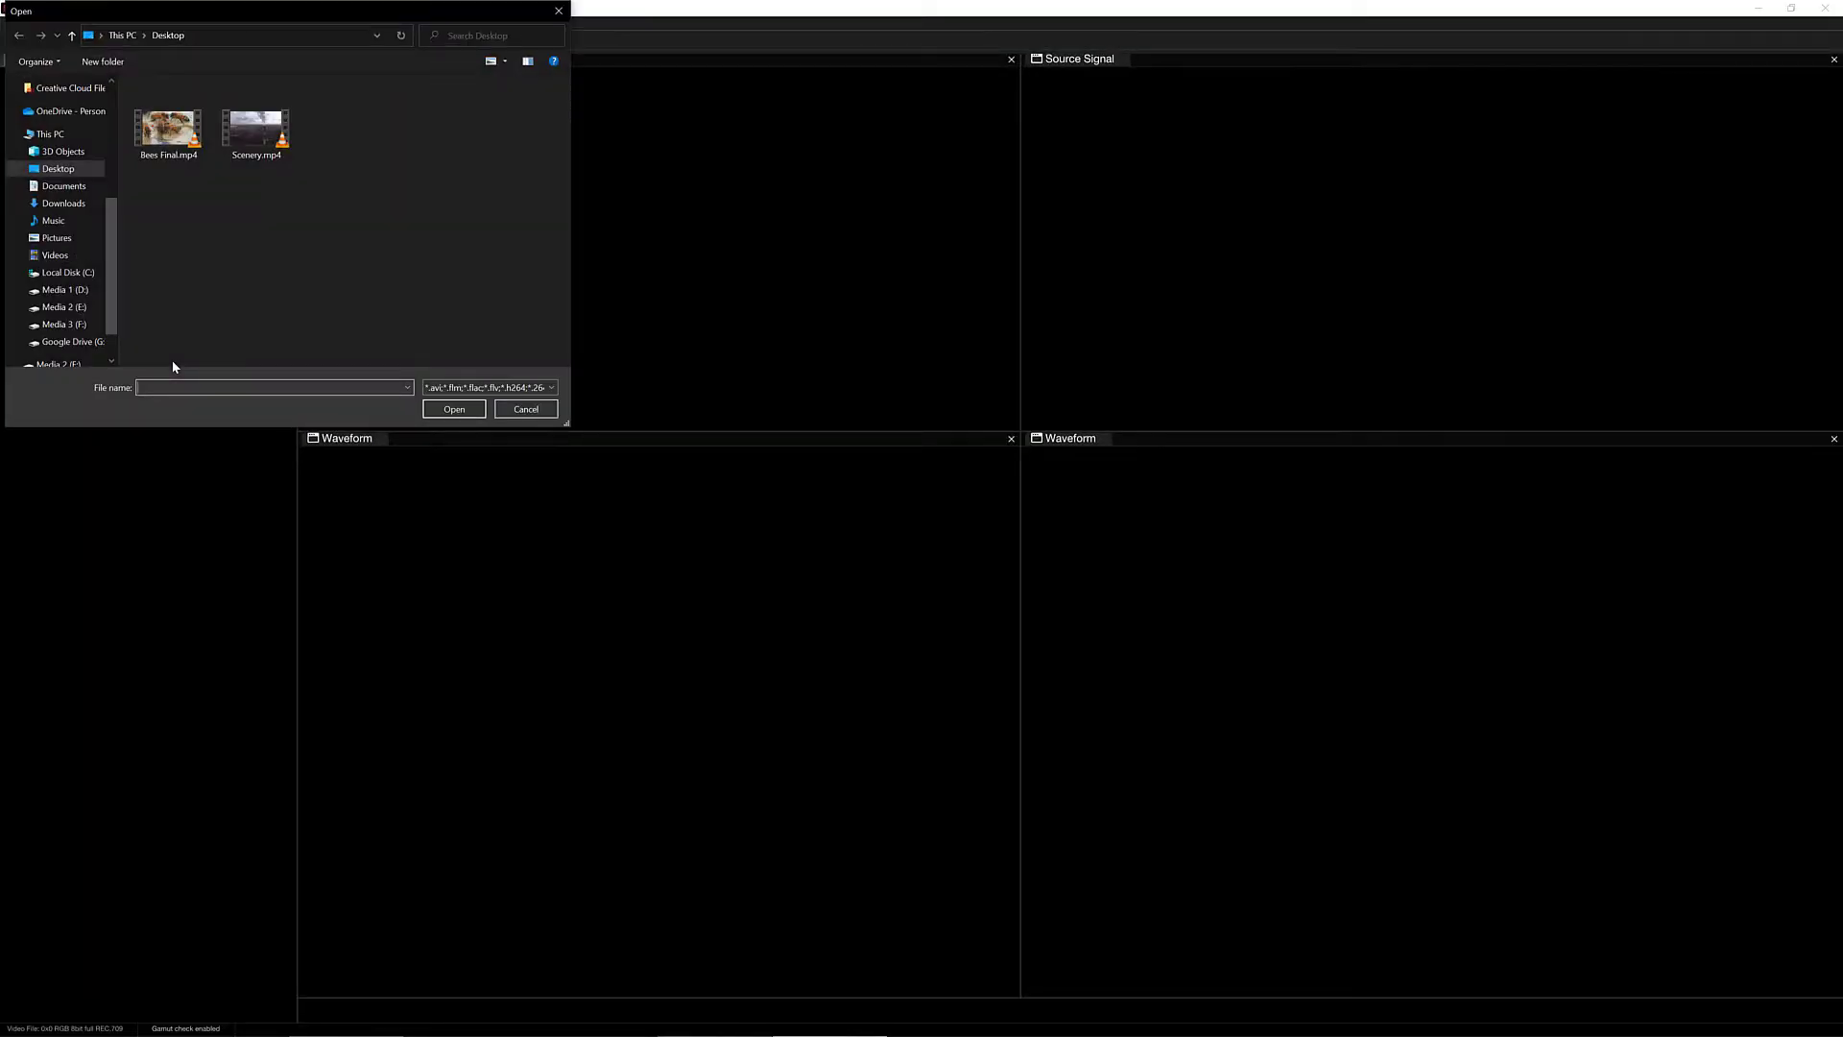
click(162, 164)
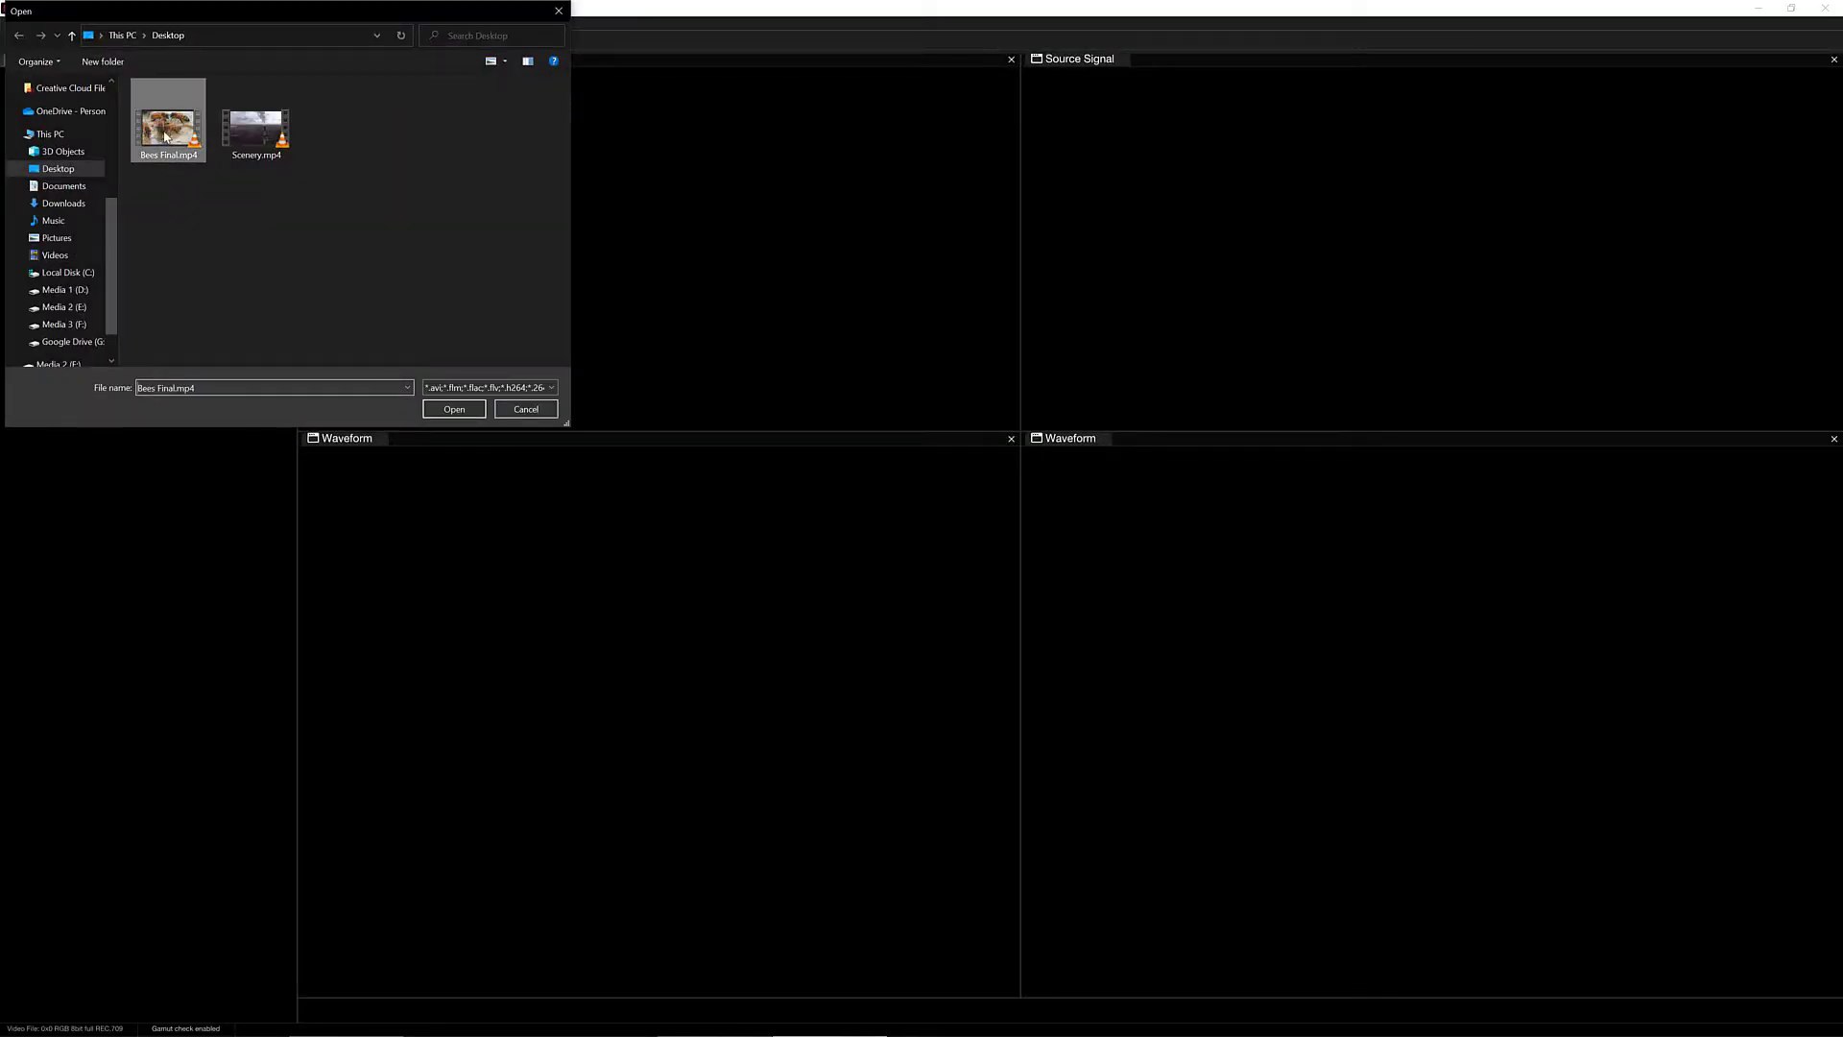
click(451, 407)
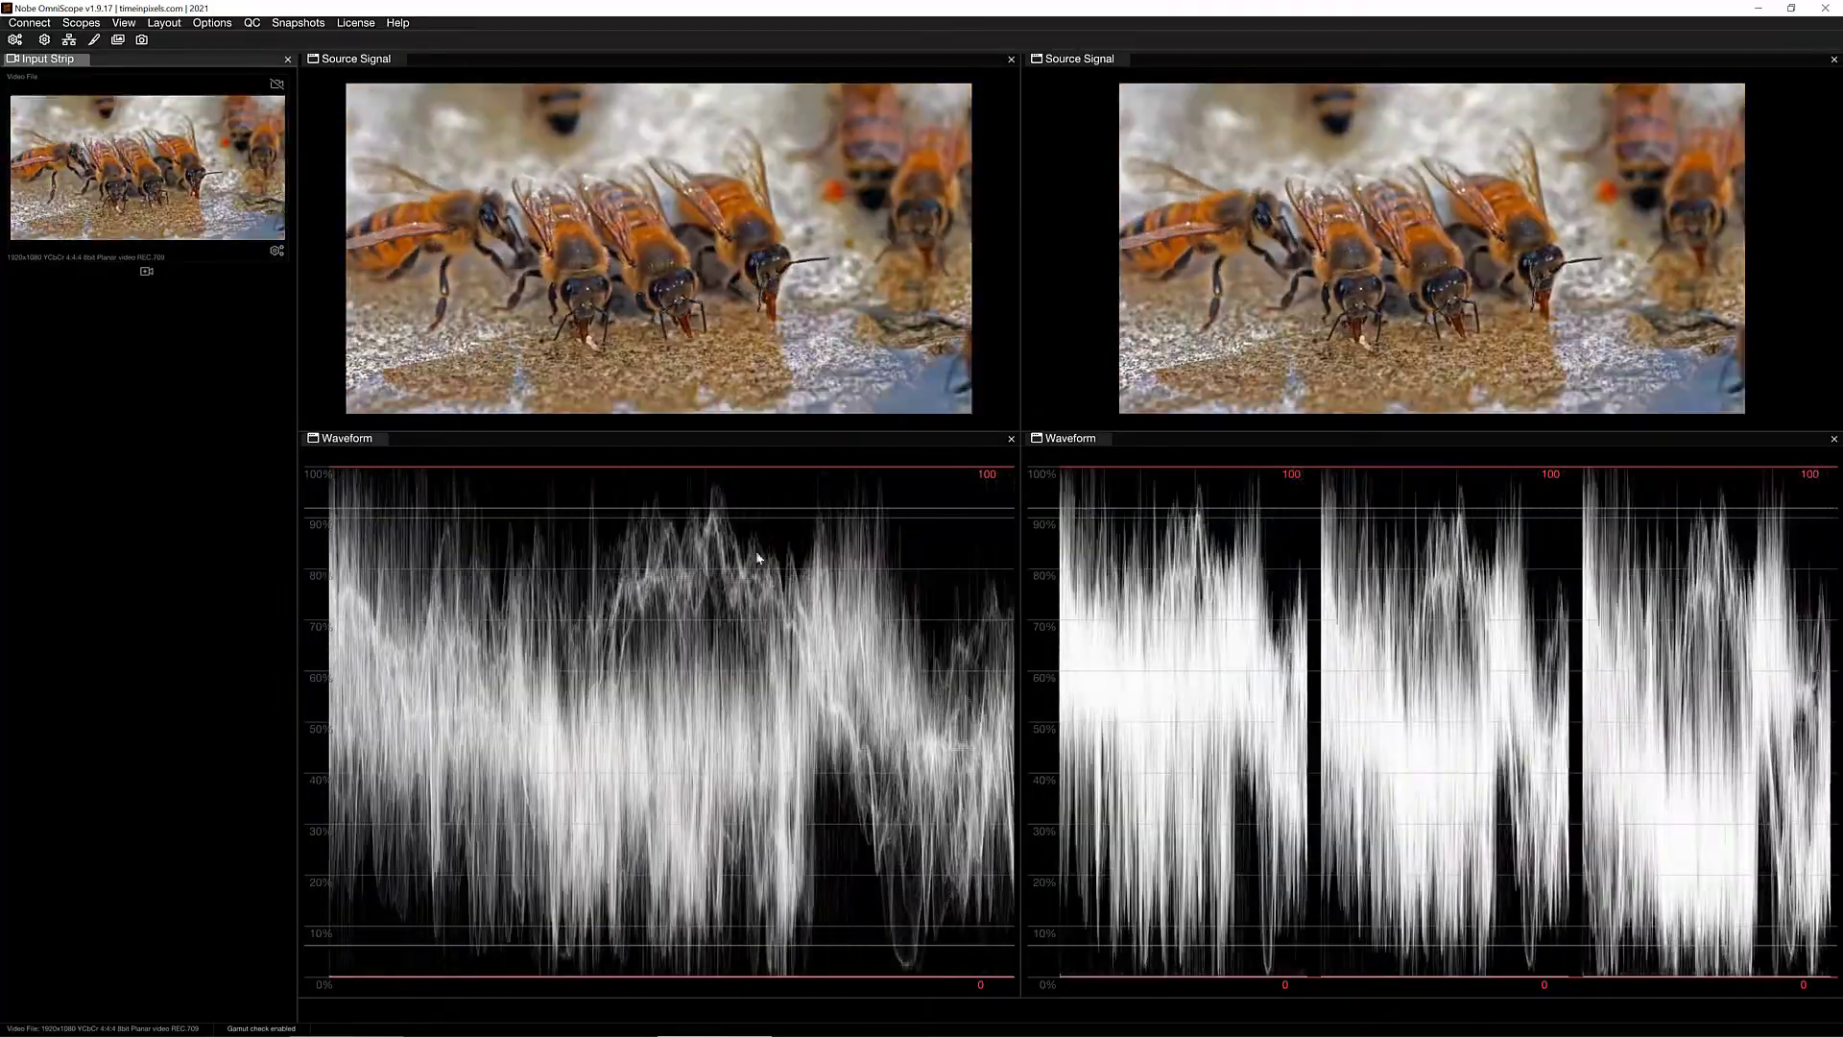
Step: Enable the playback controls on the first Source Signal scope and pause the bees video
right_click(812, 314)
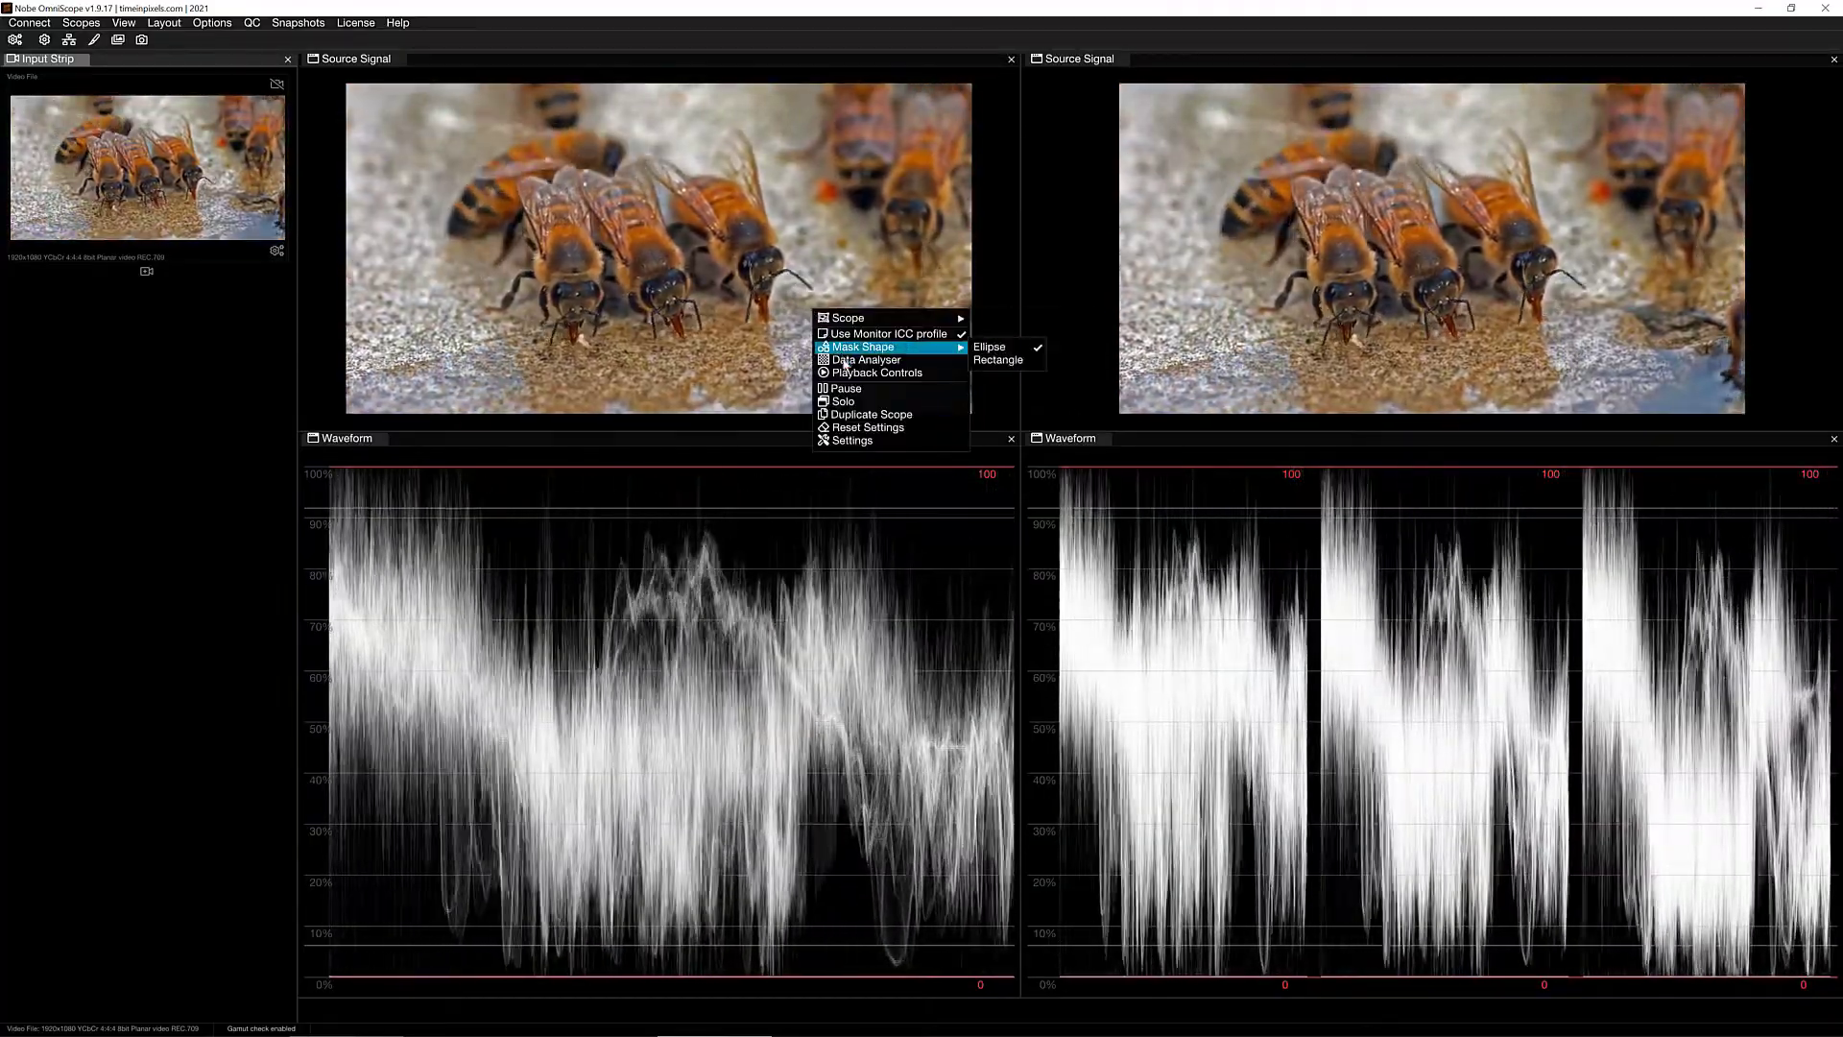
click(836, 378)
key(space)
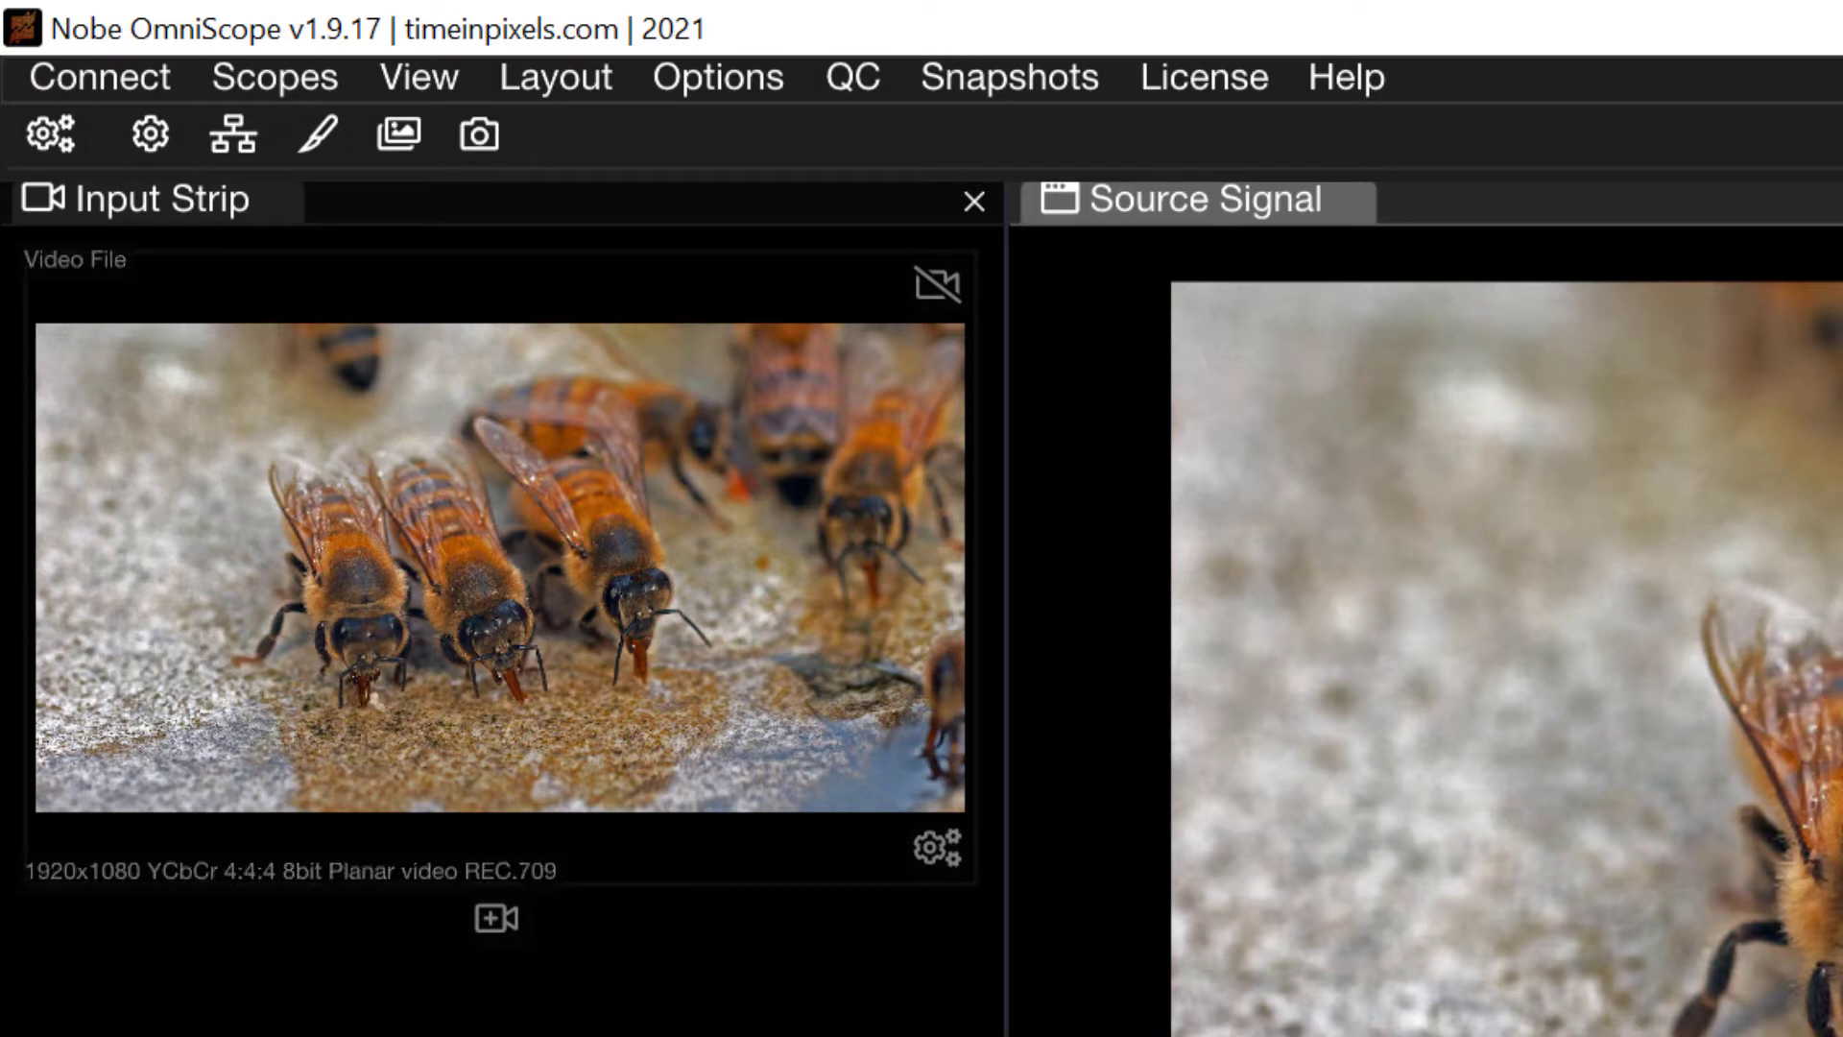
click(691, 1032)
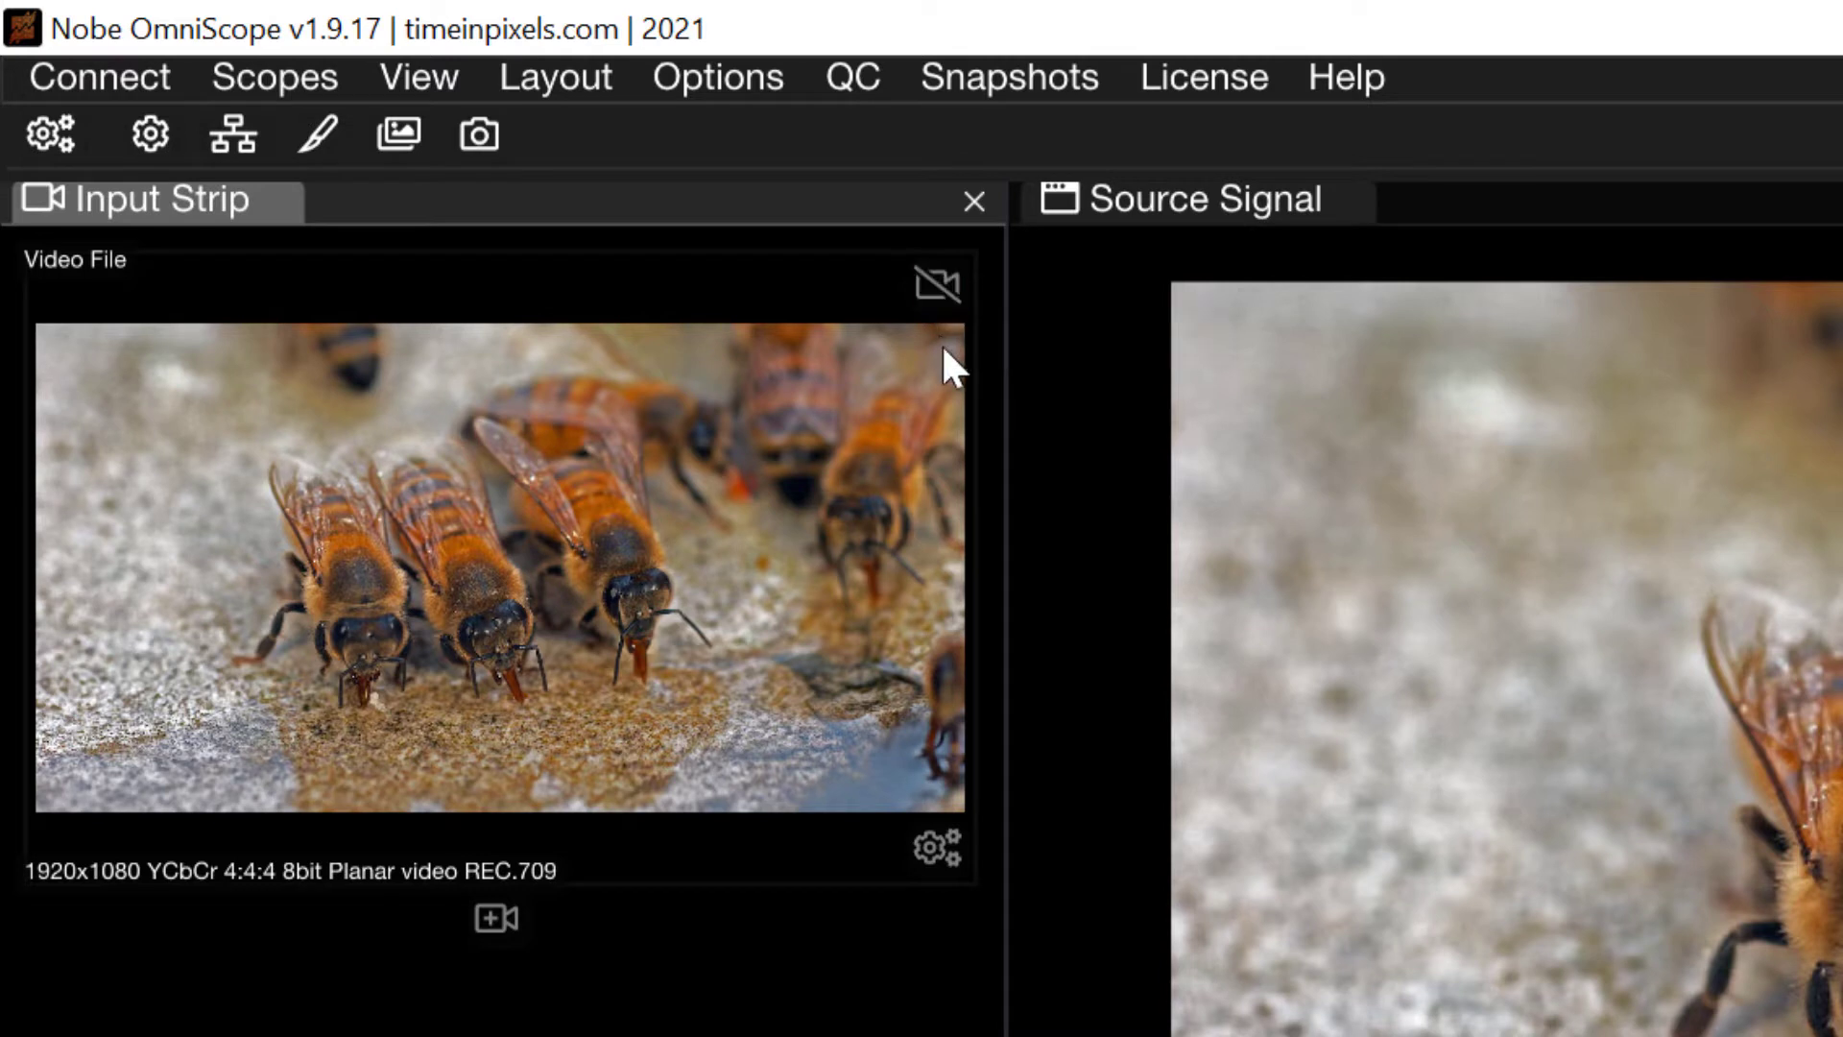
Step: Review the Bees Final source's input settings and the connection options for video files
click(941, 841)
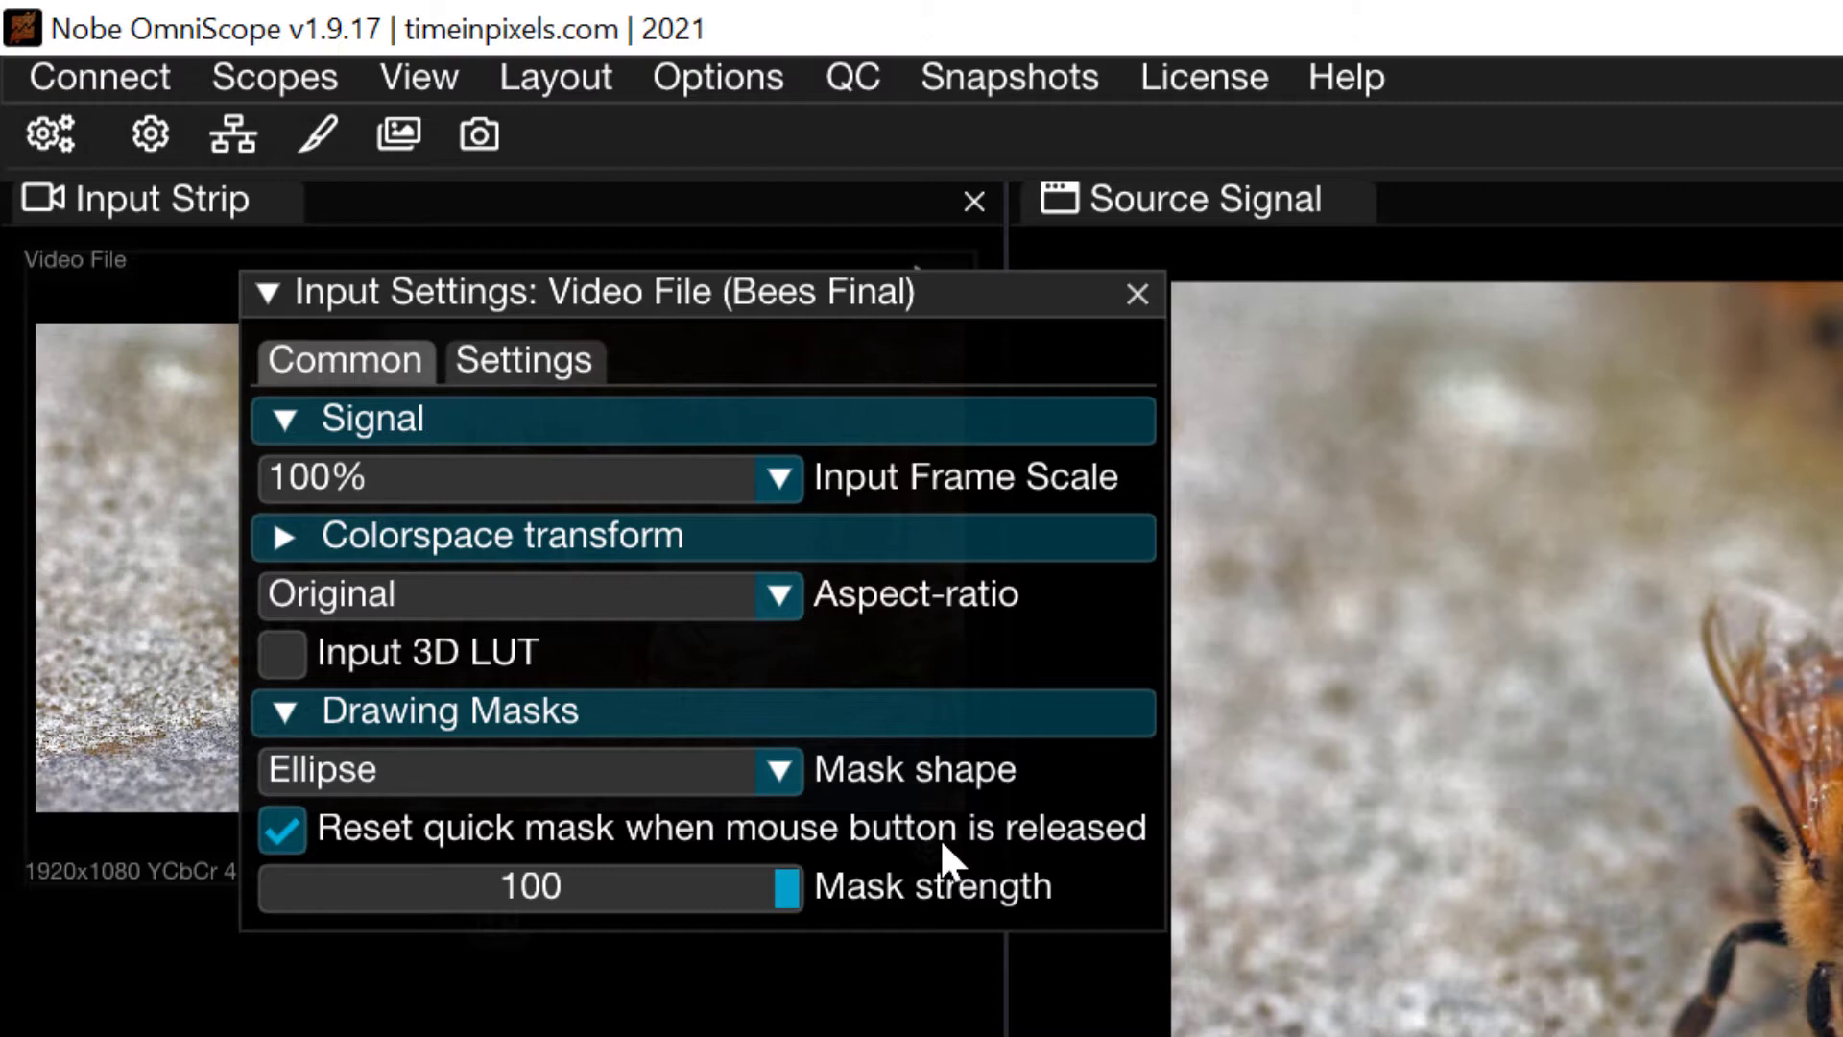
click(1133, 294)
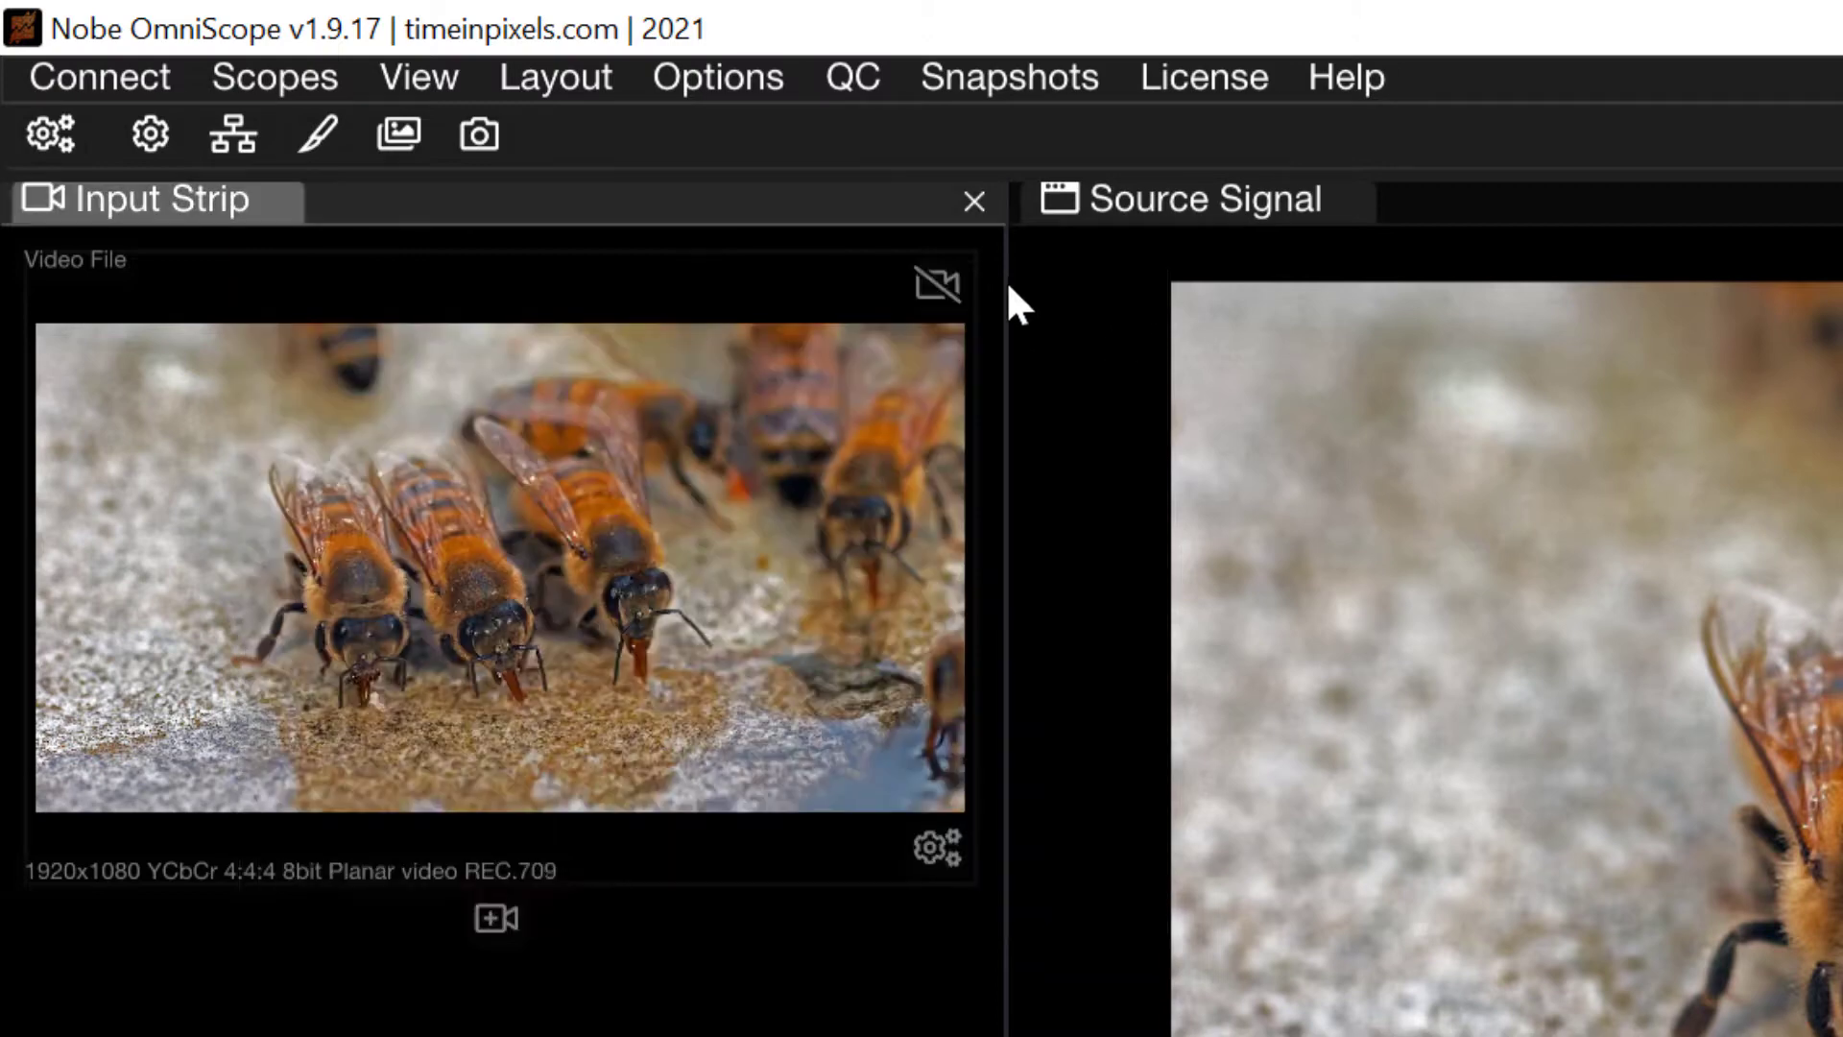
click(73, 83)
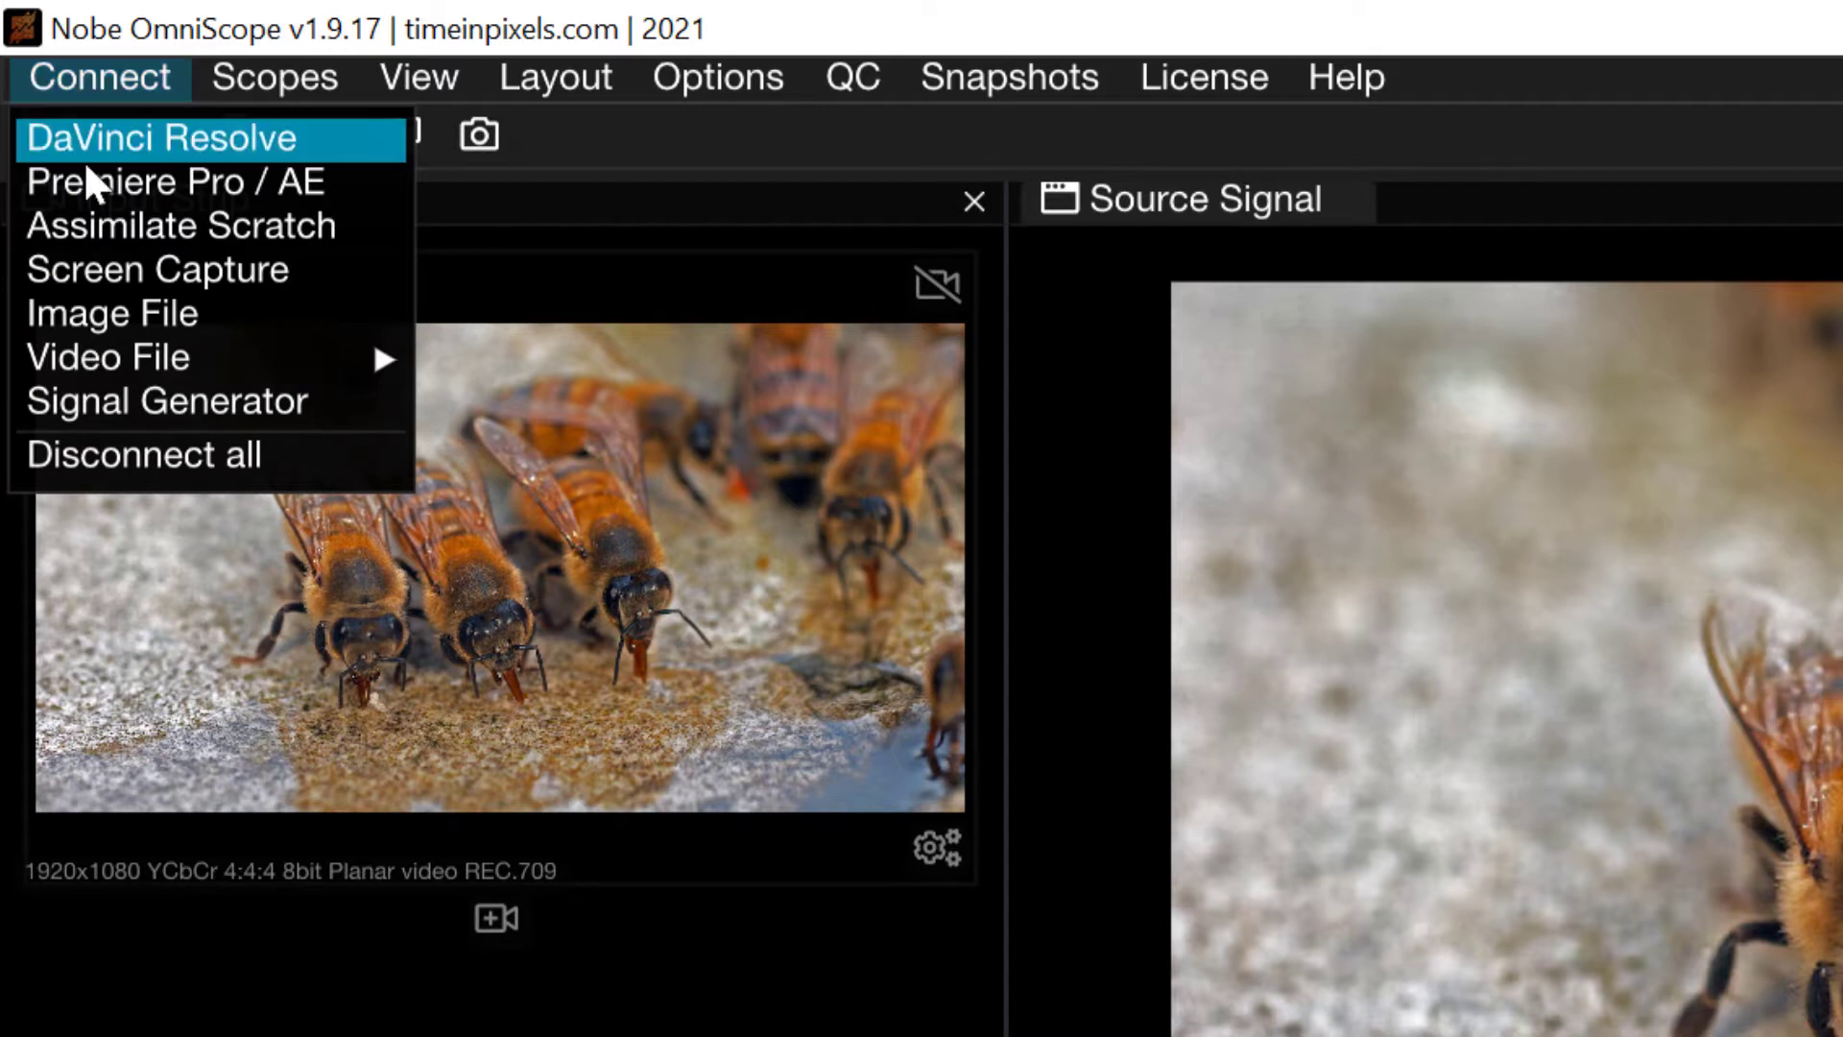
mouse_move(79, 353)
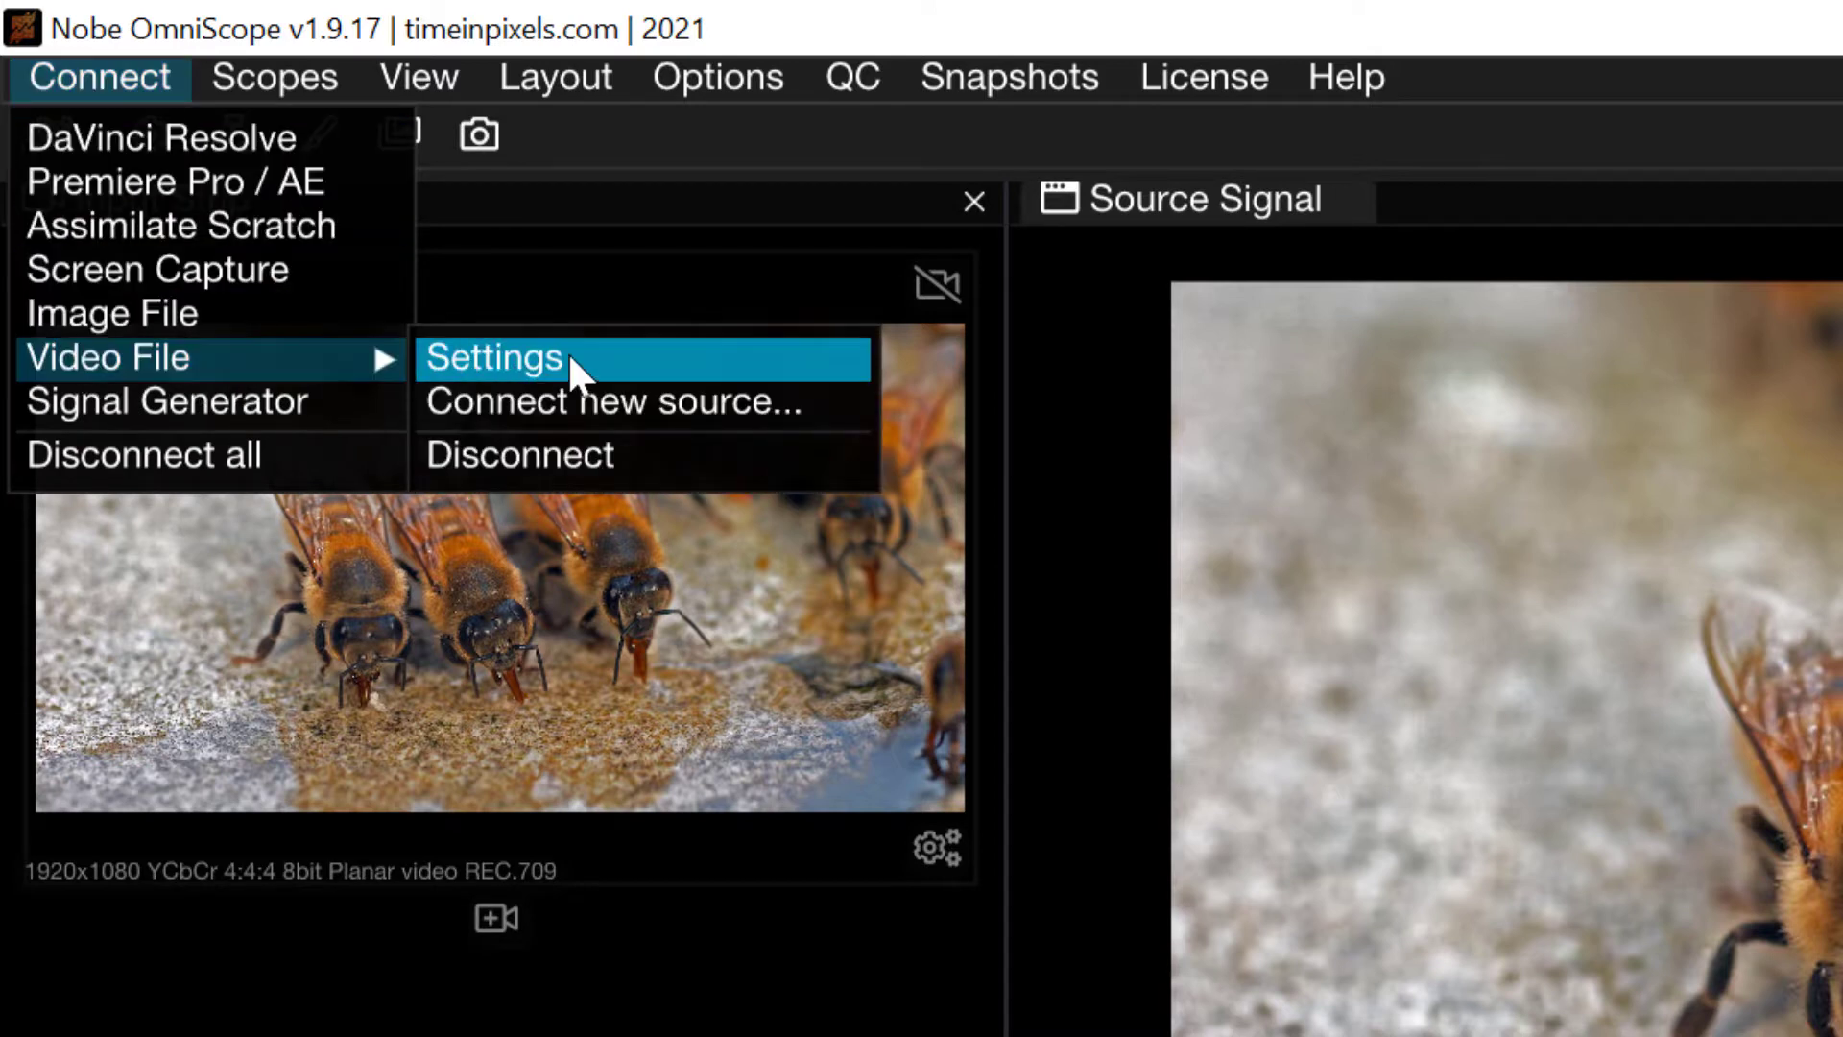
click(562, 453)
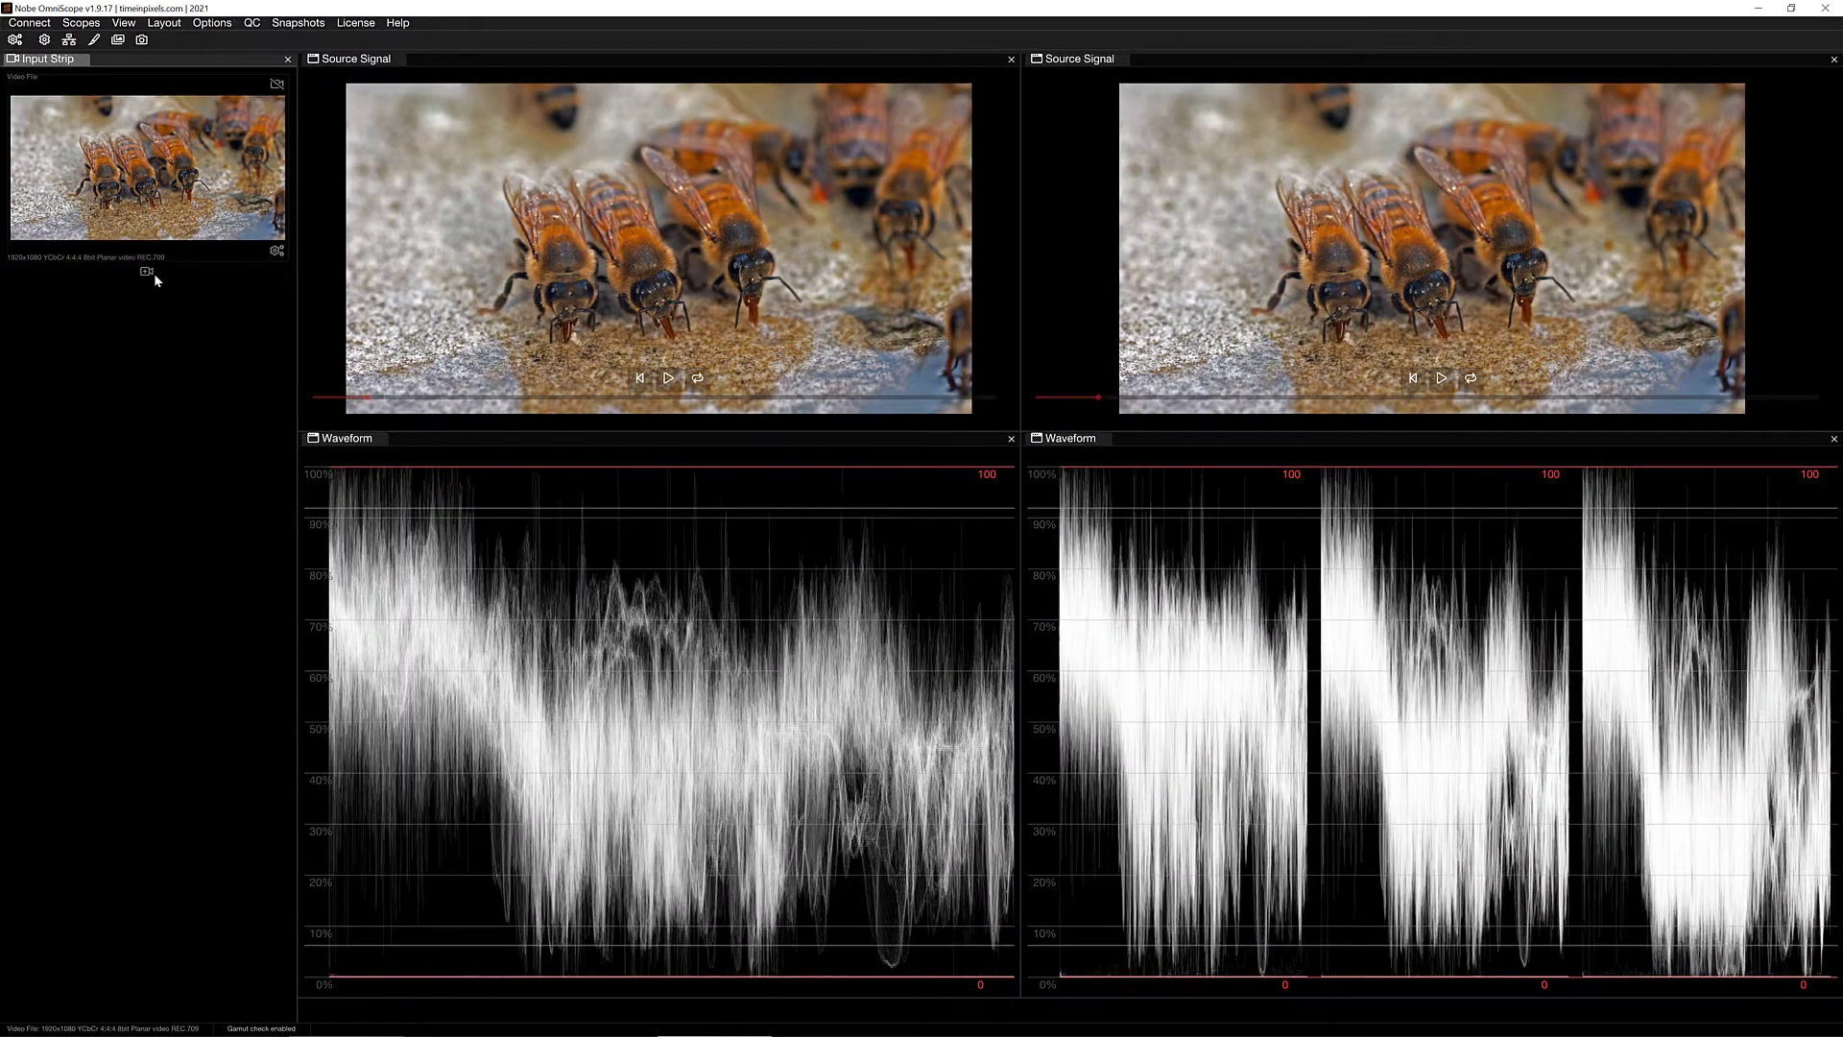
Step: Connect a second video file source using Scenery.mp4 from the Desktop
click(153, 278)
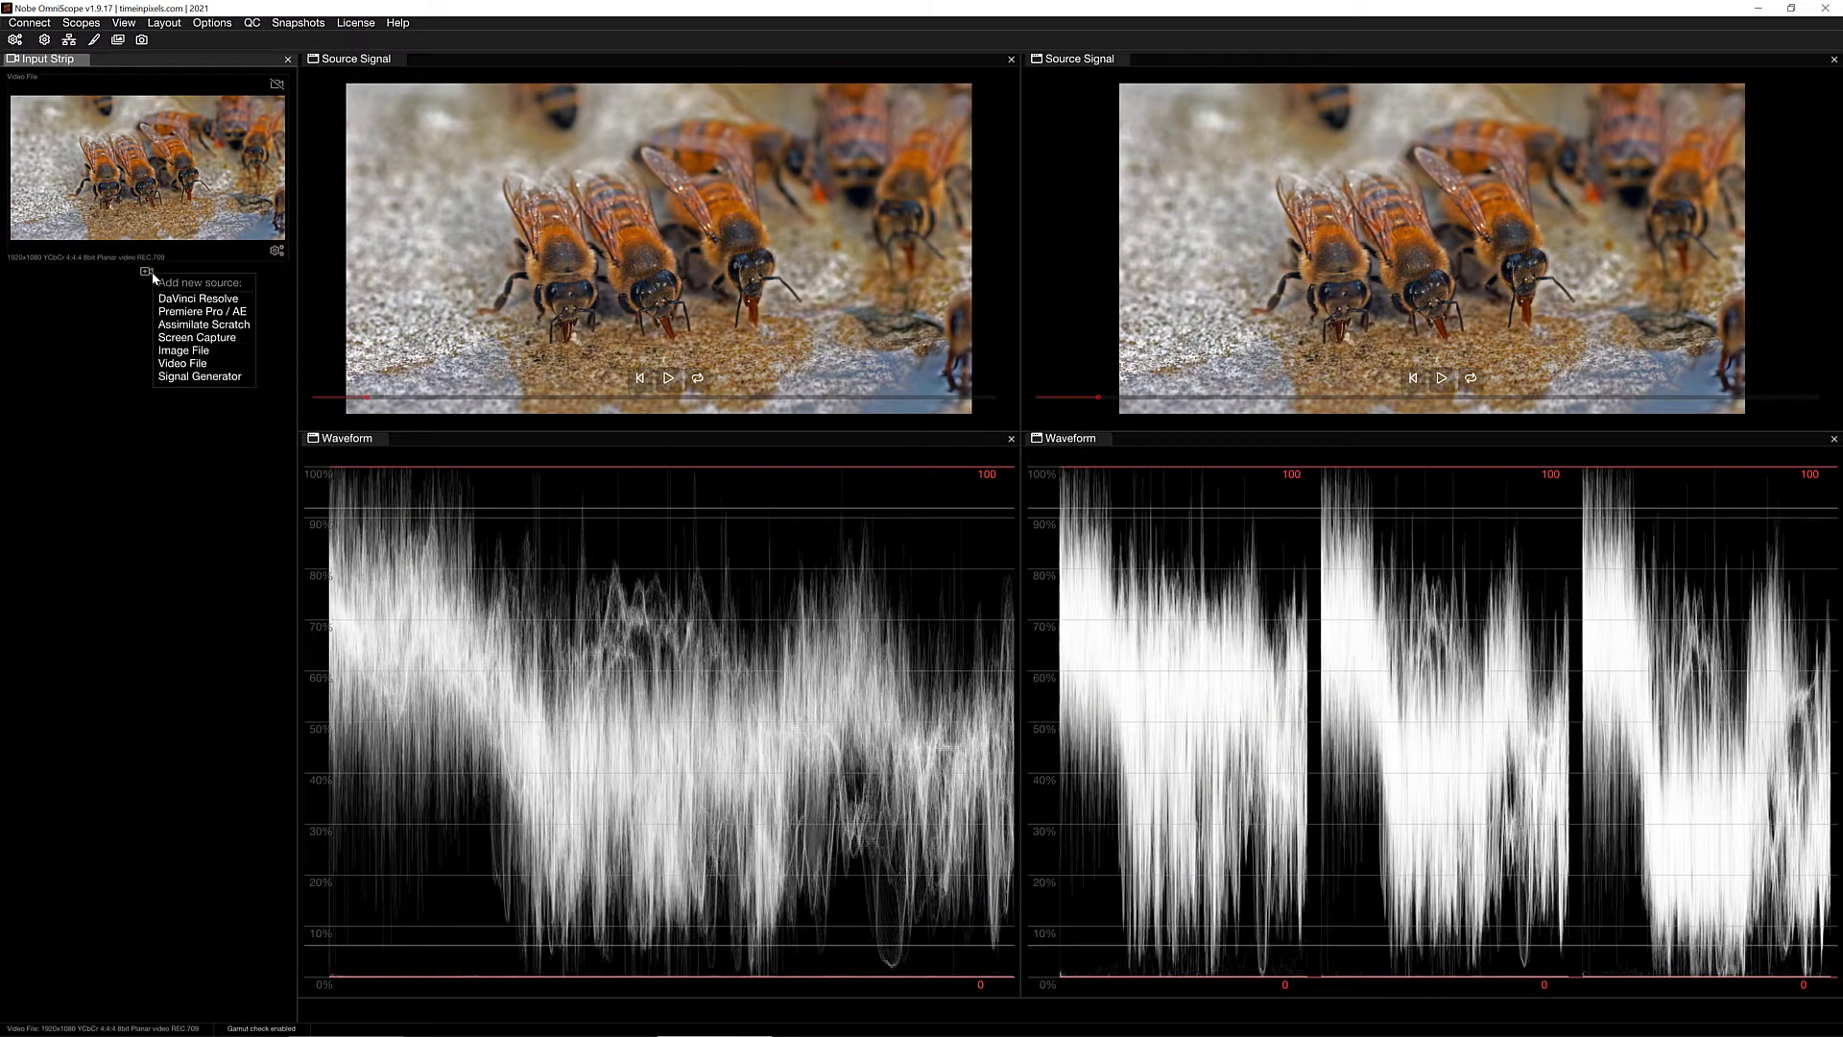
click(176, 363)
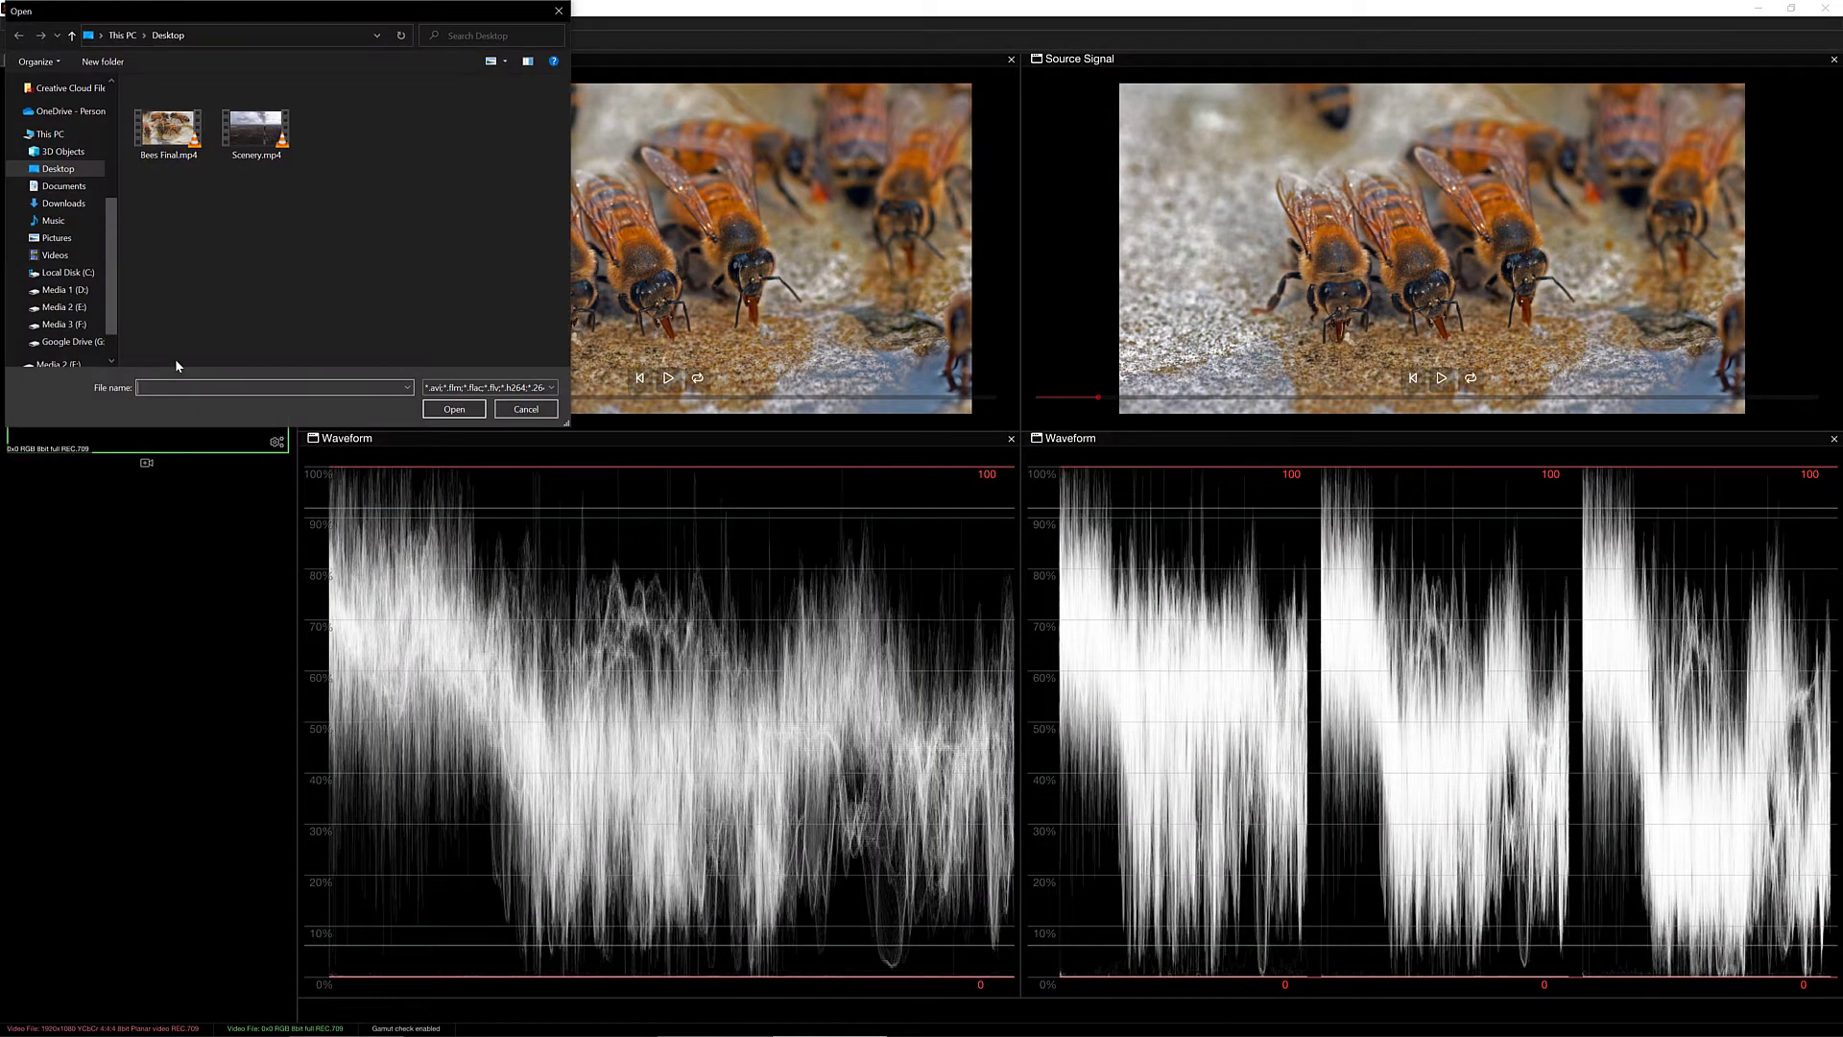
click(249, 136)
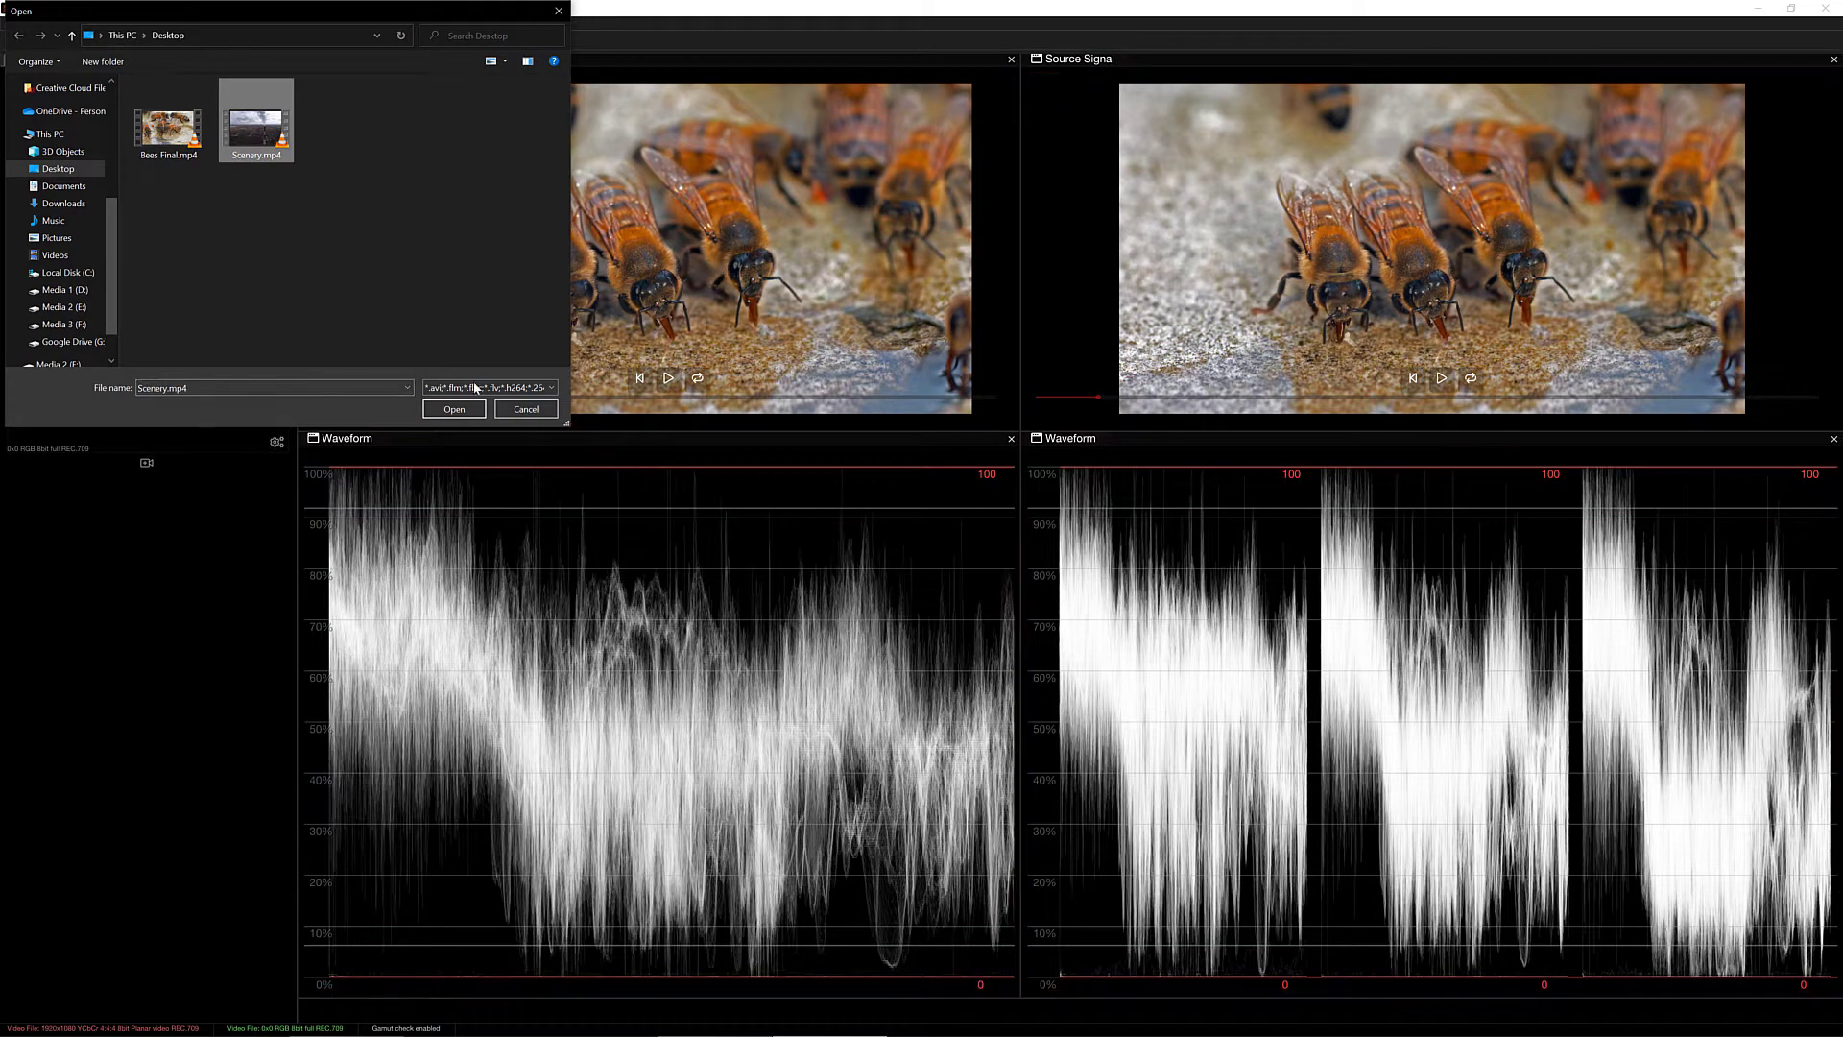
click(454, 408)
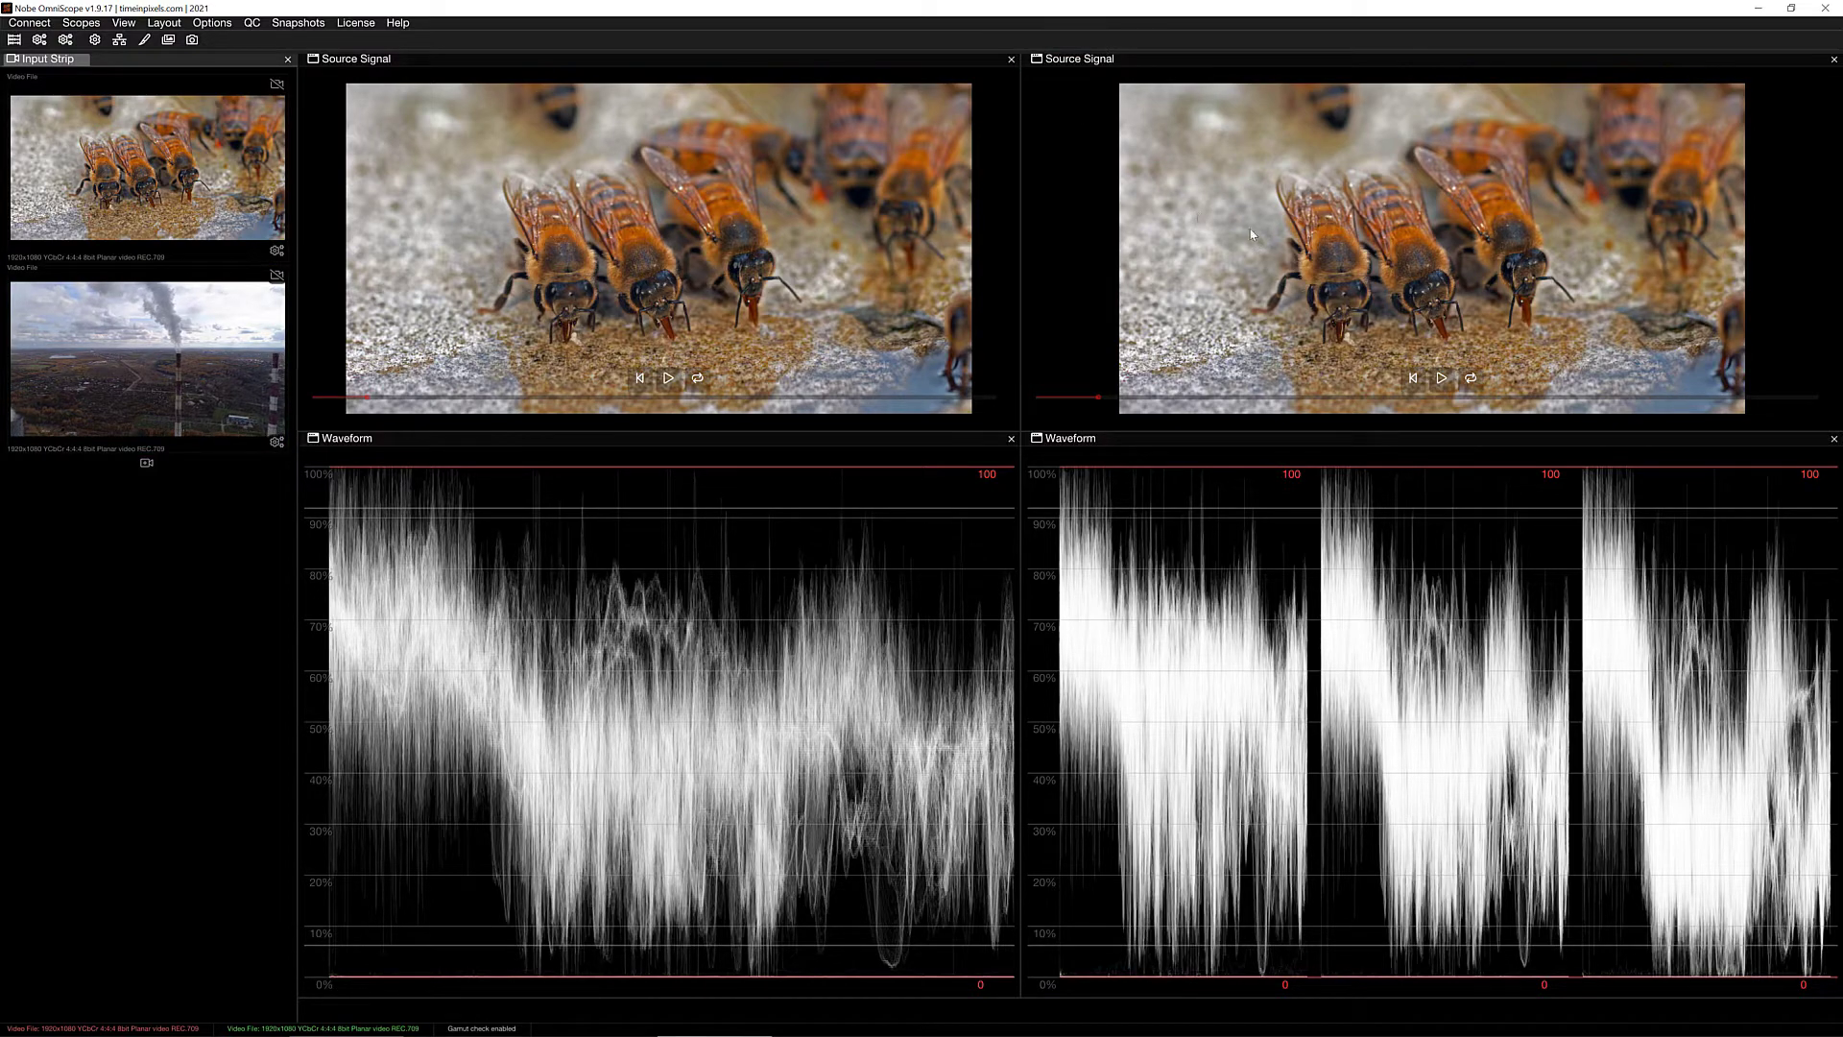
Step: Set the input device of the second Source Signal scope to Video File (Scenery)
right_click(1197, 207)
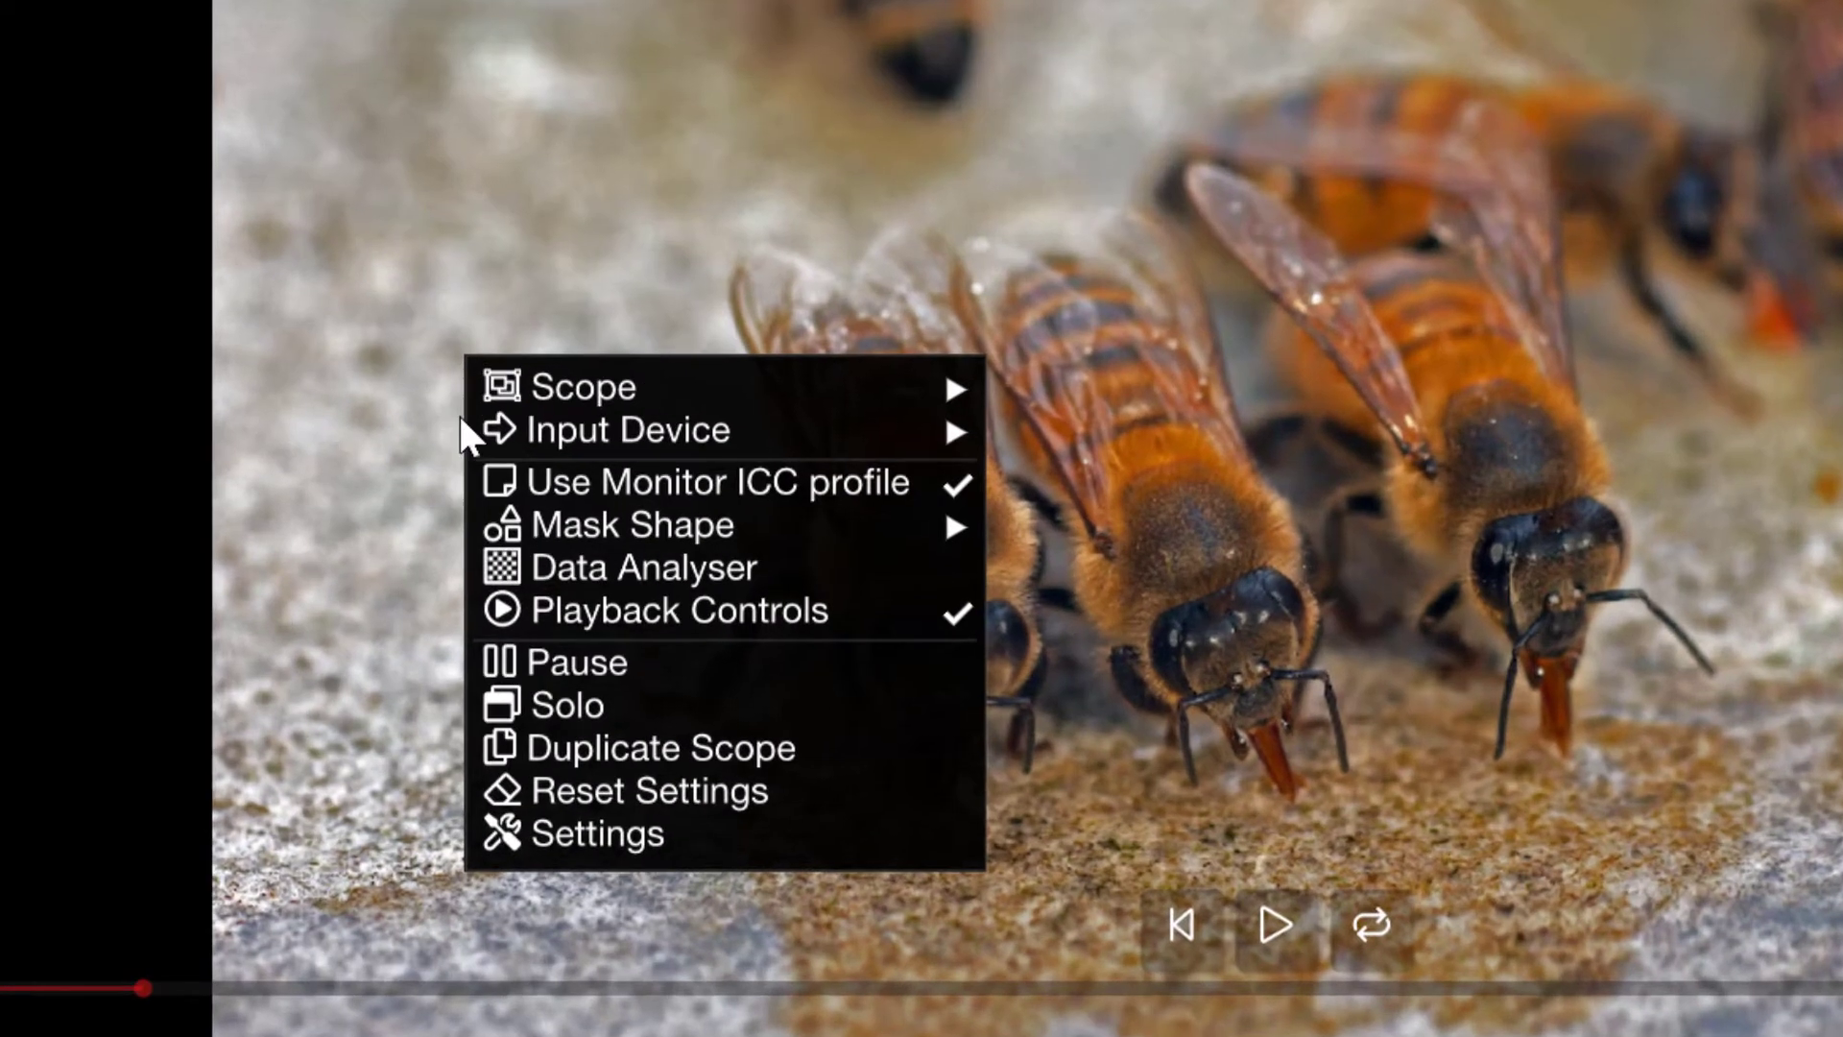
mouse_move(546, 435)
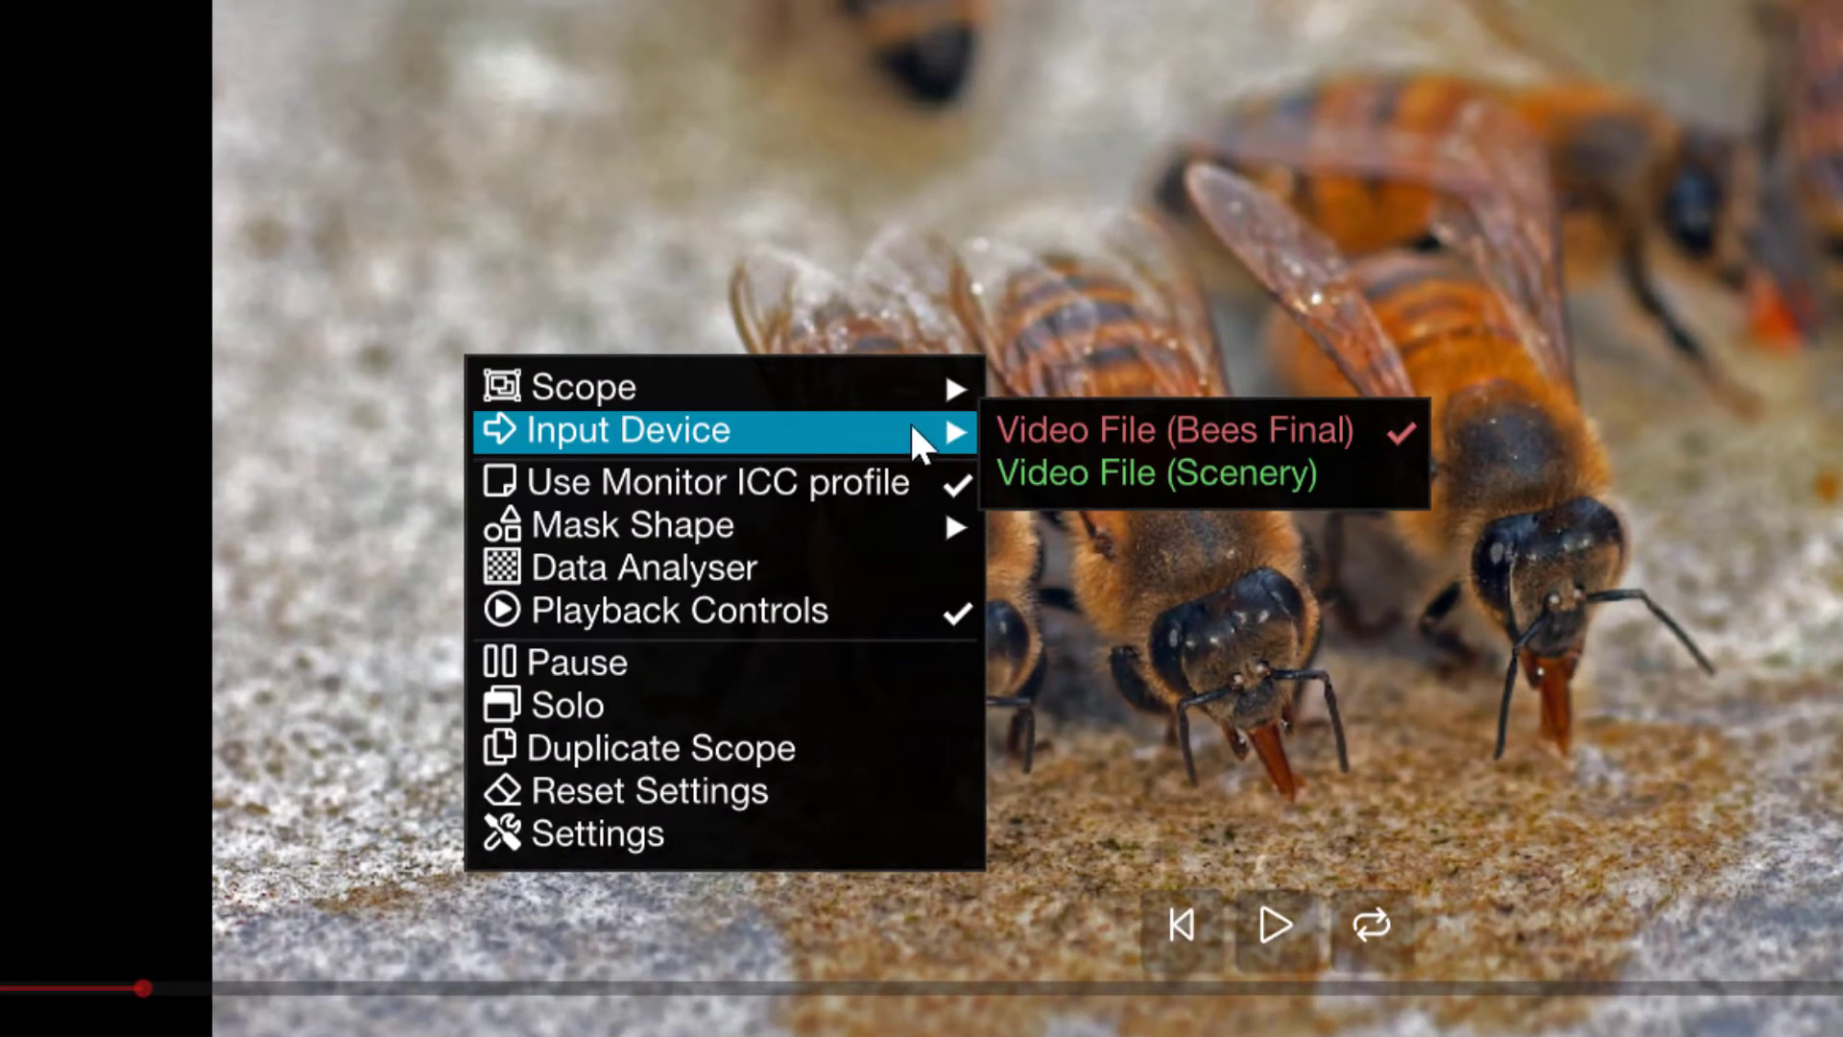
click(1338, 475)
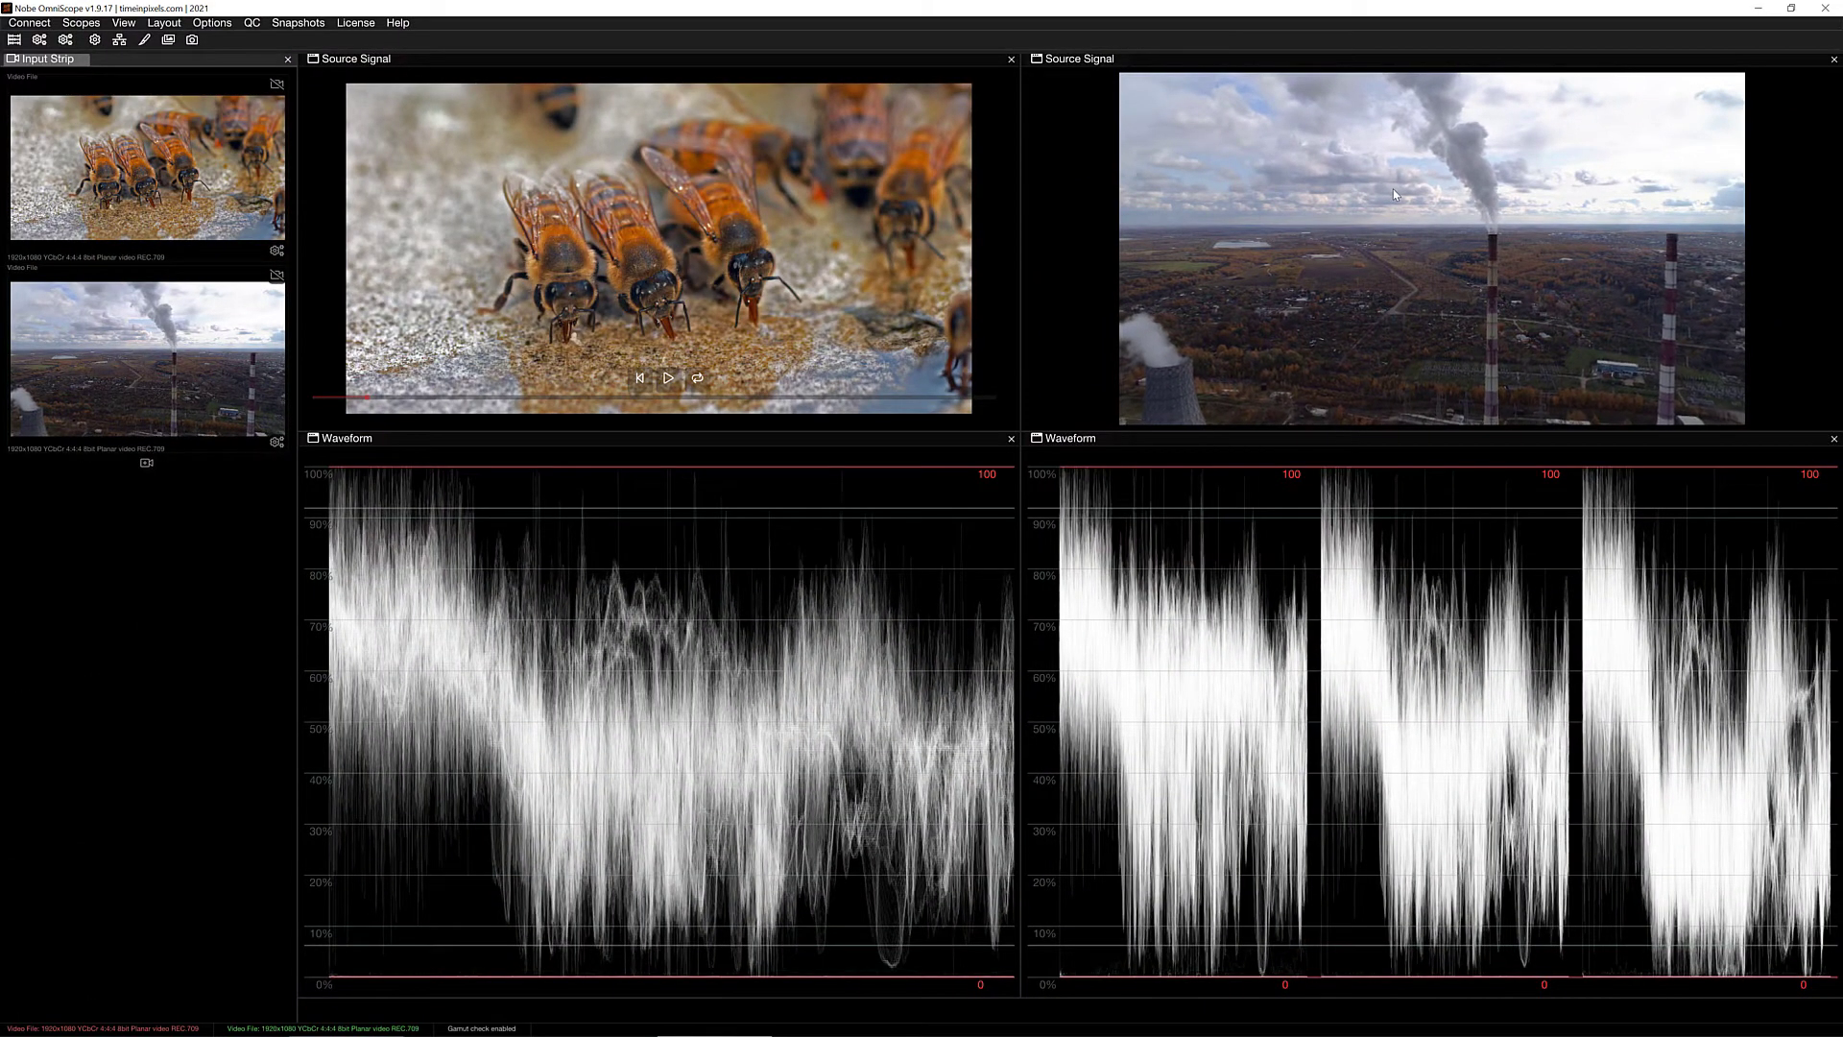
Step: Enable the playback controls on the second Source Signal scope and pause the scenery video
right_click(1393, 189)
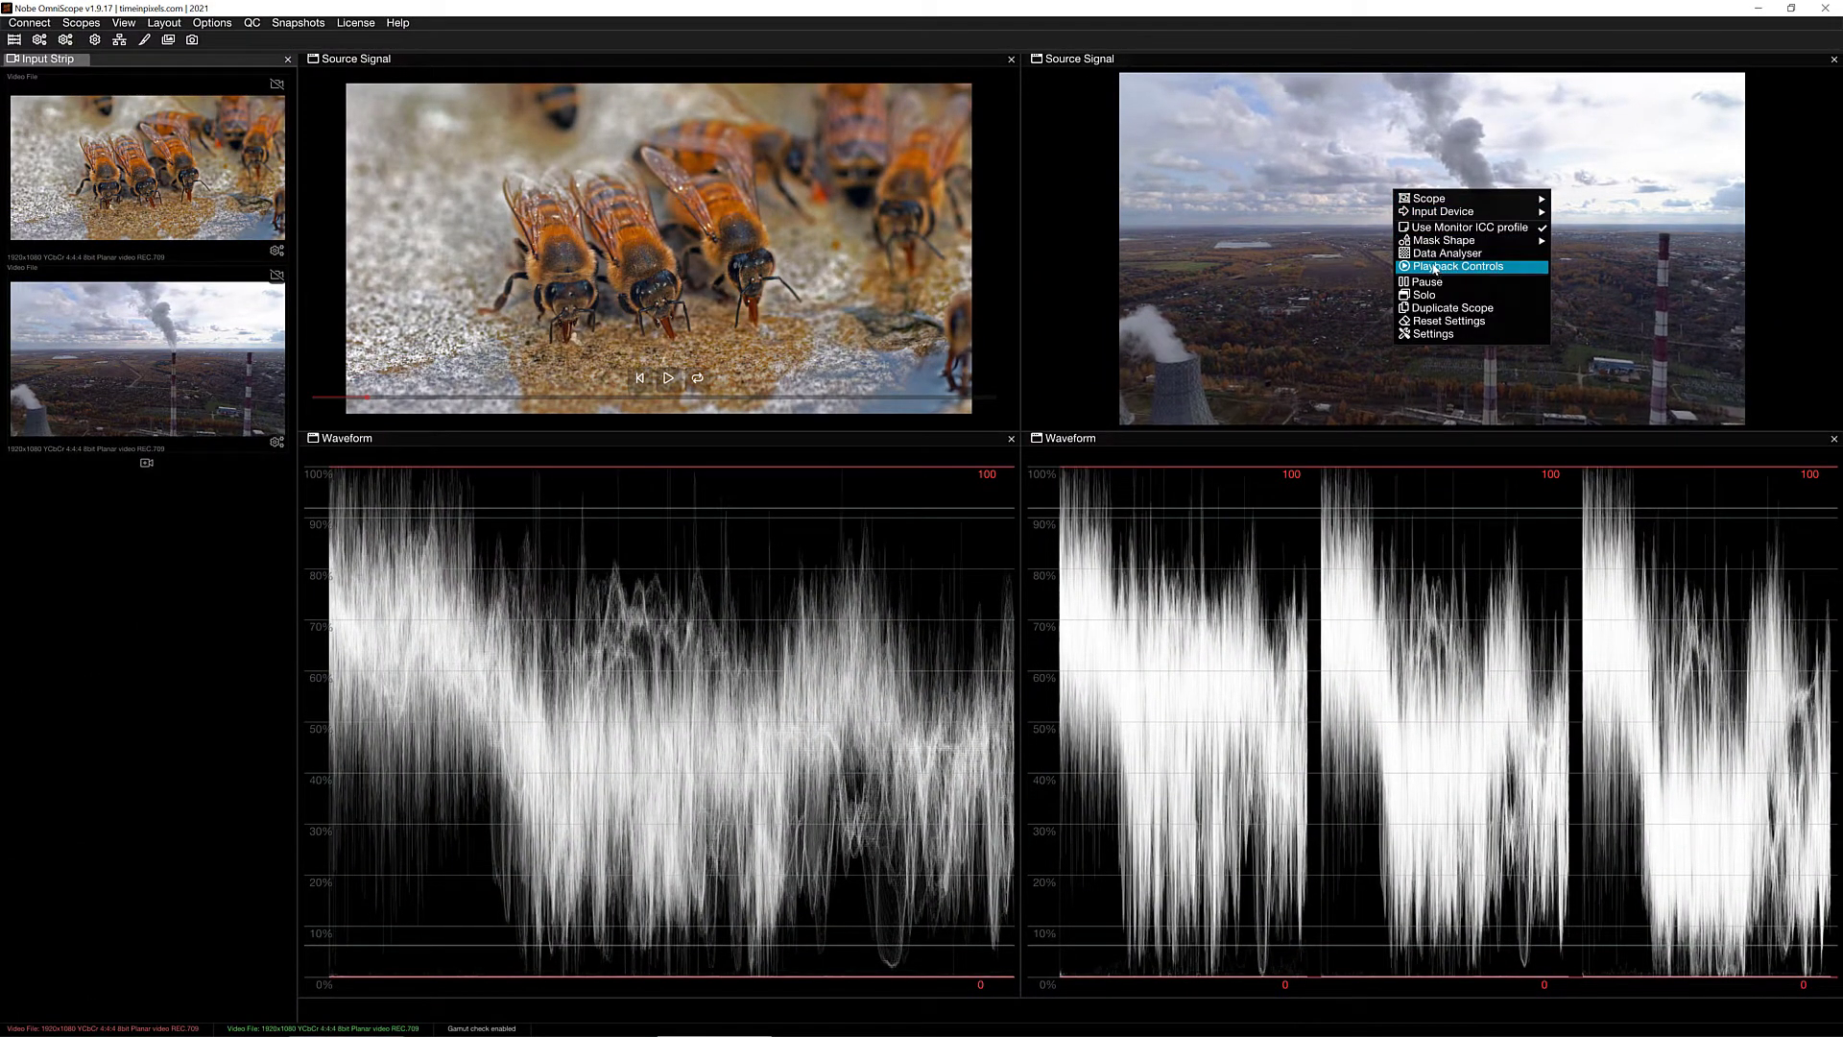
click(1434, 270)
click(1442, 379)
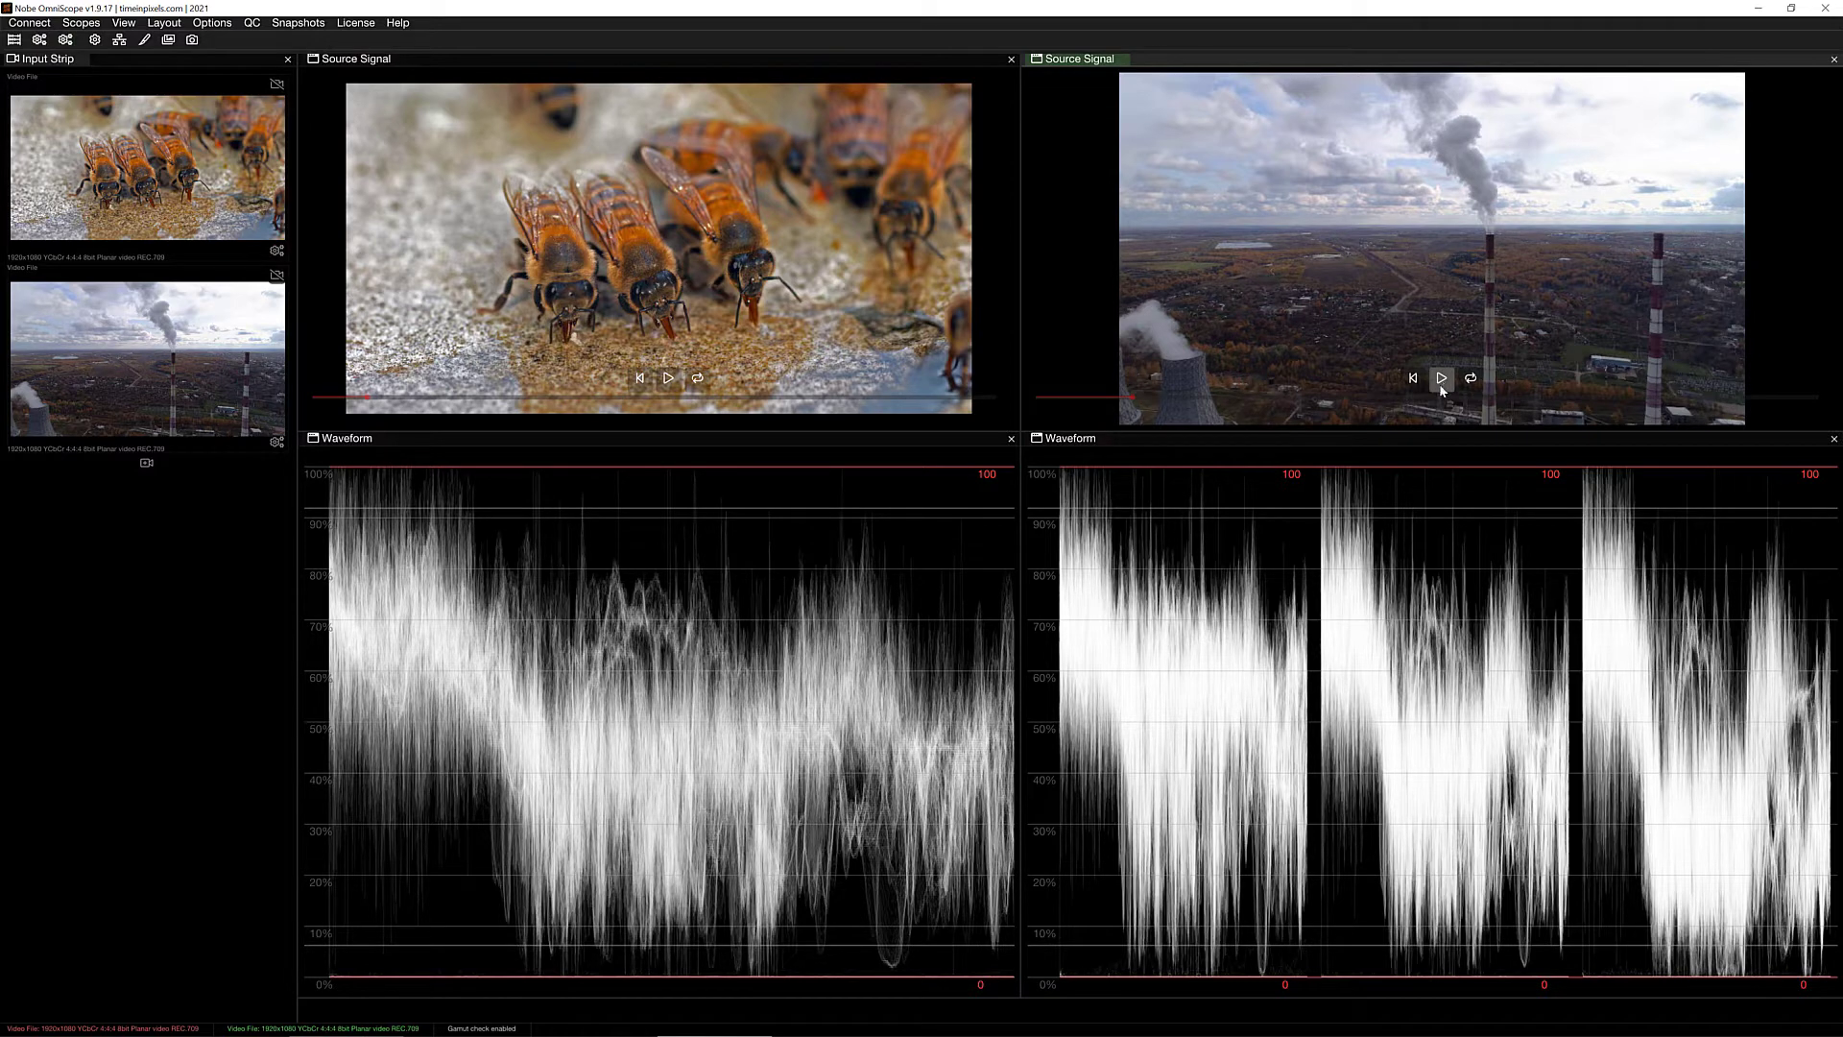
Step: Check the input device choices available for the RGB parade Waveform scope
right_click(1298, 510)
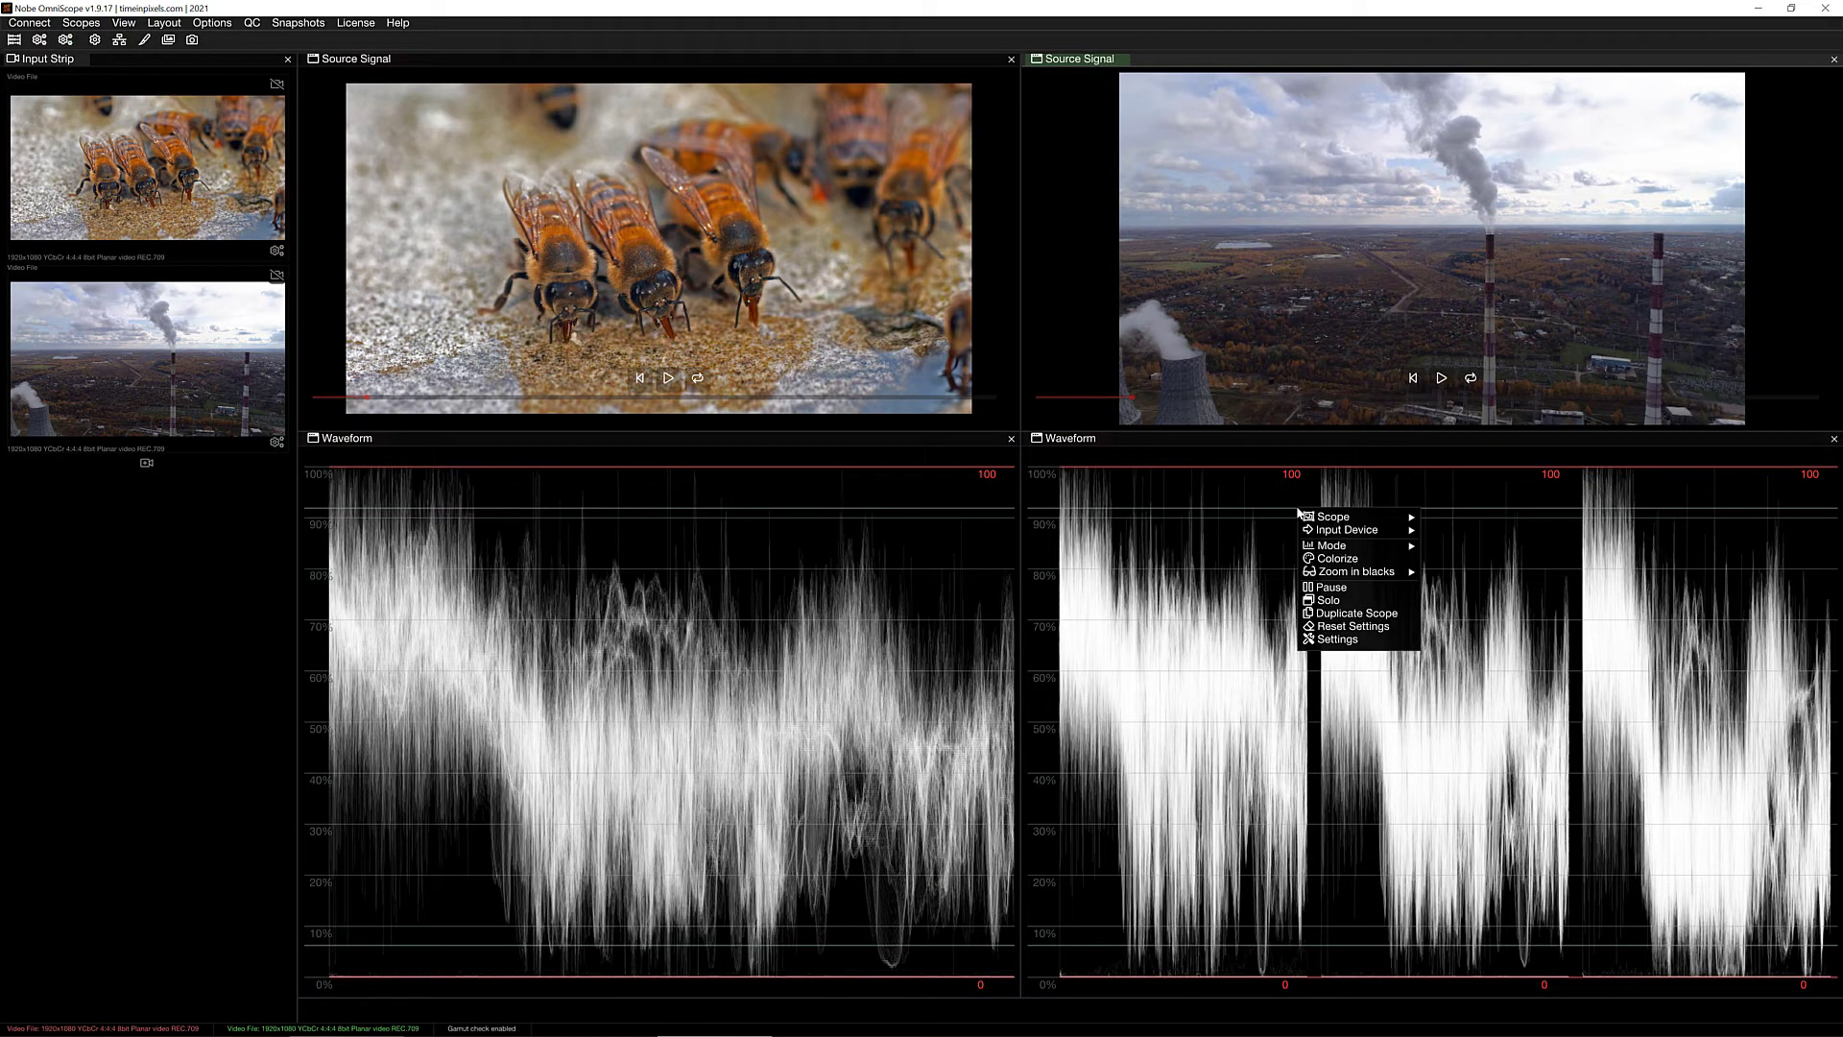
mouse_move(1332, 533)
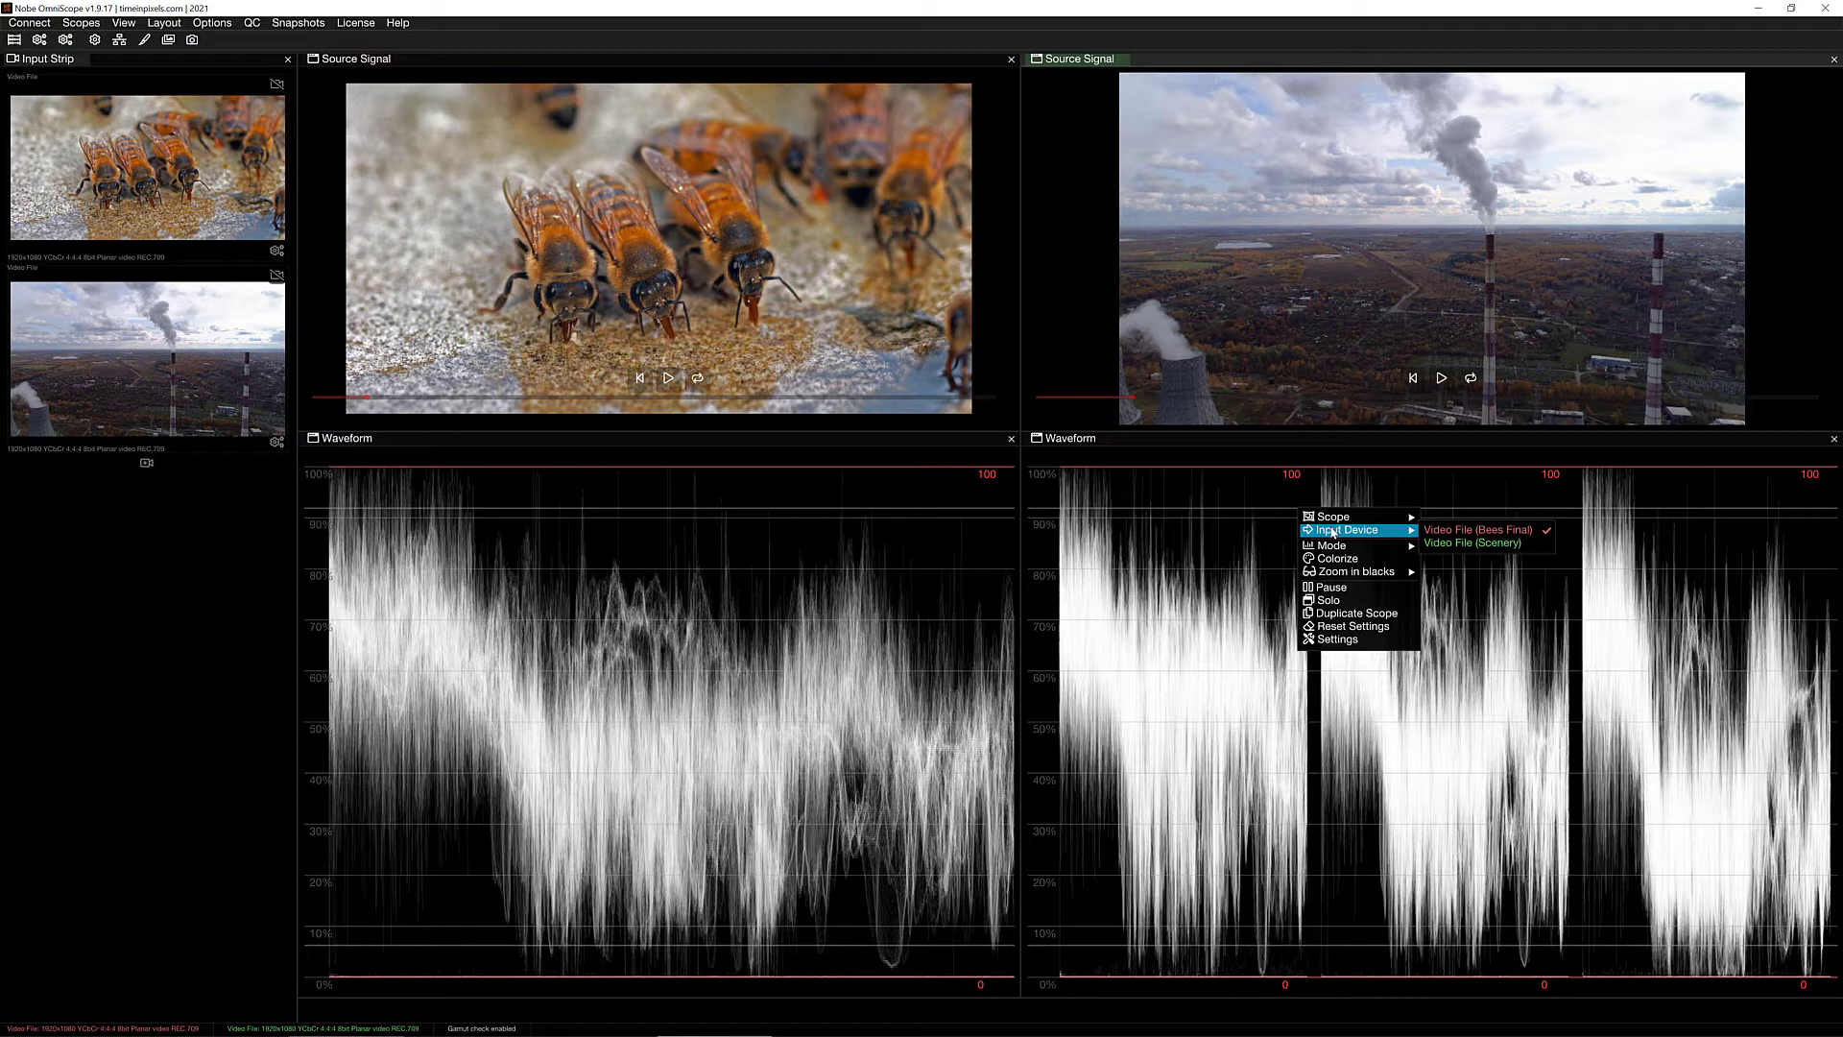
click(122, 574)
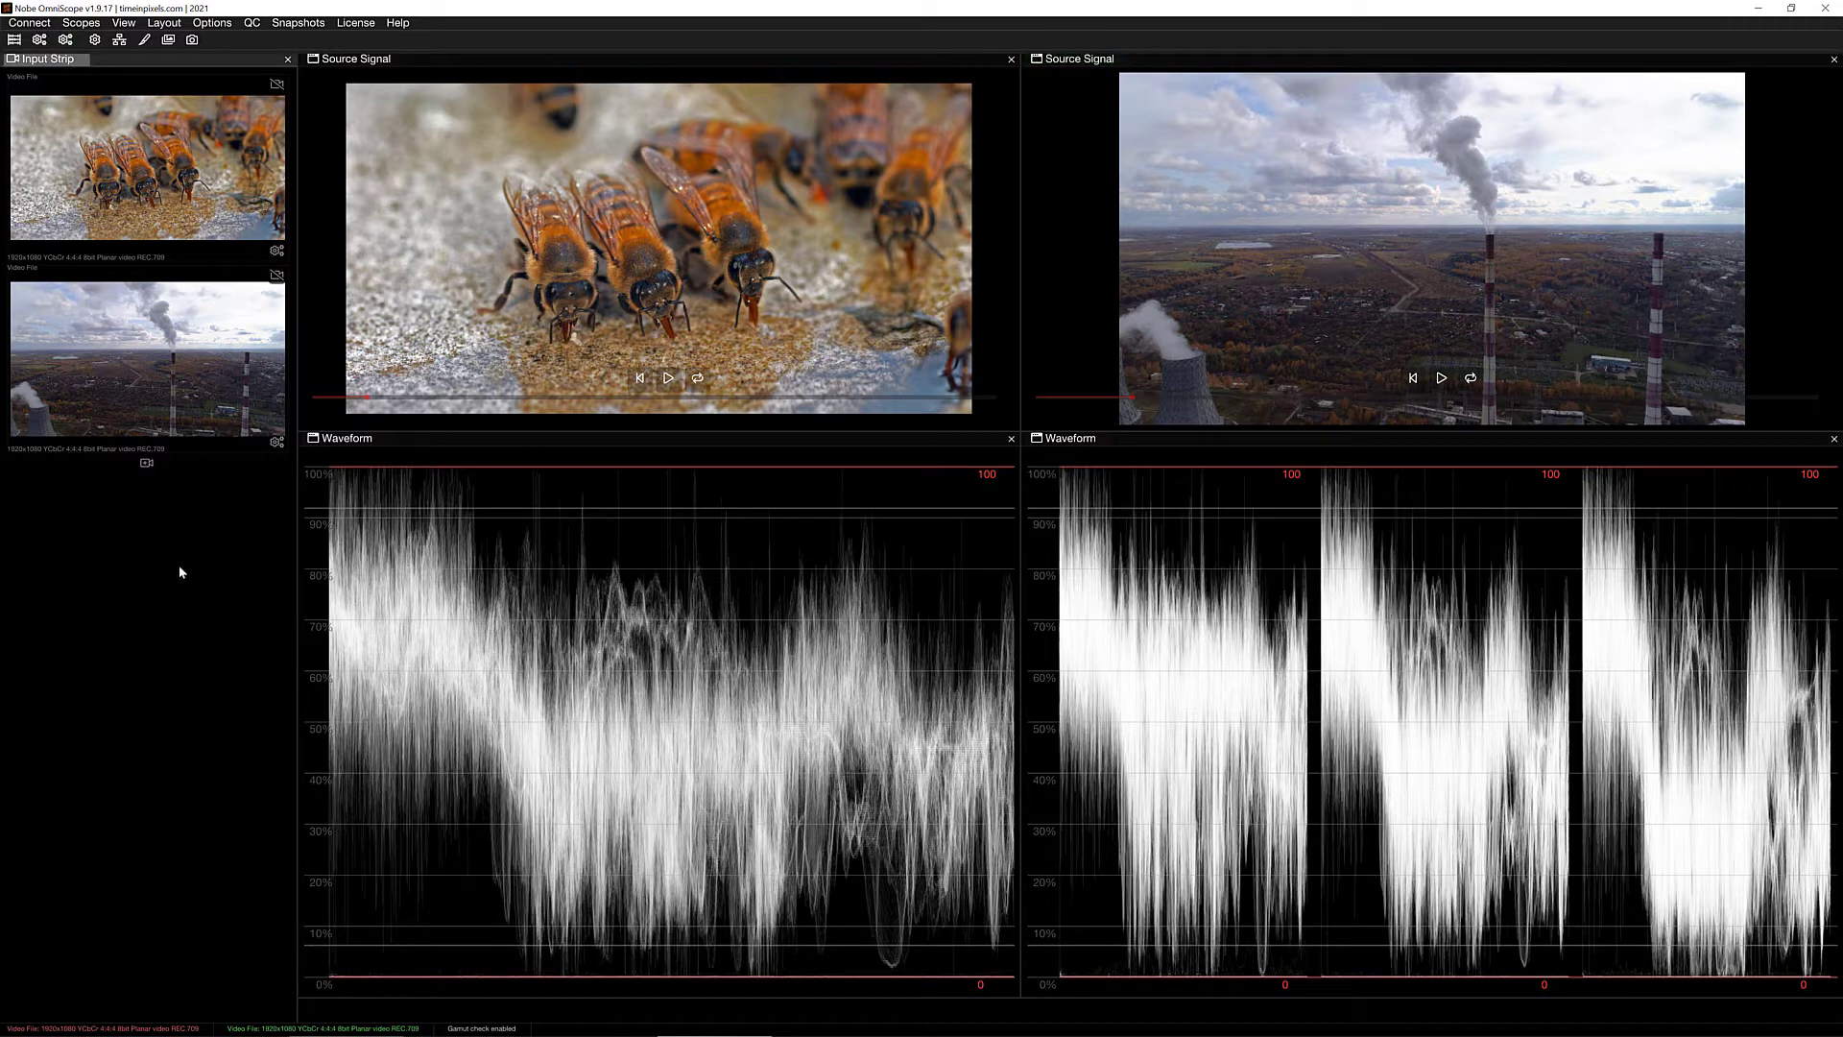
Step: Assign the Bees Final source from the Input Strip to both Source Signal scopes
drag(432, 129, 1260, 161)
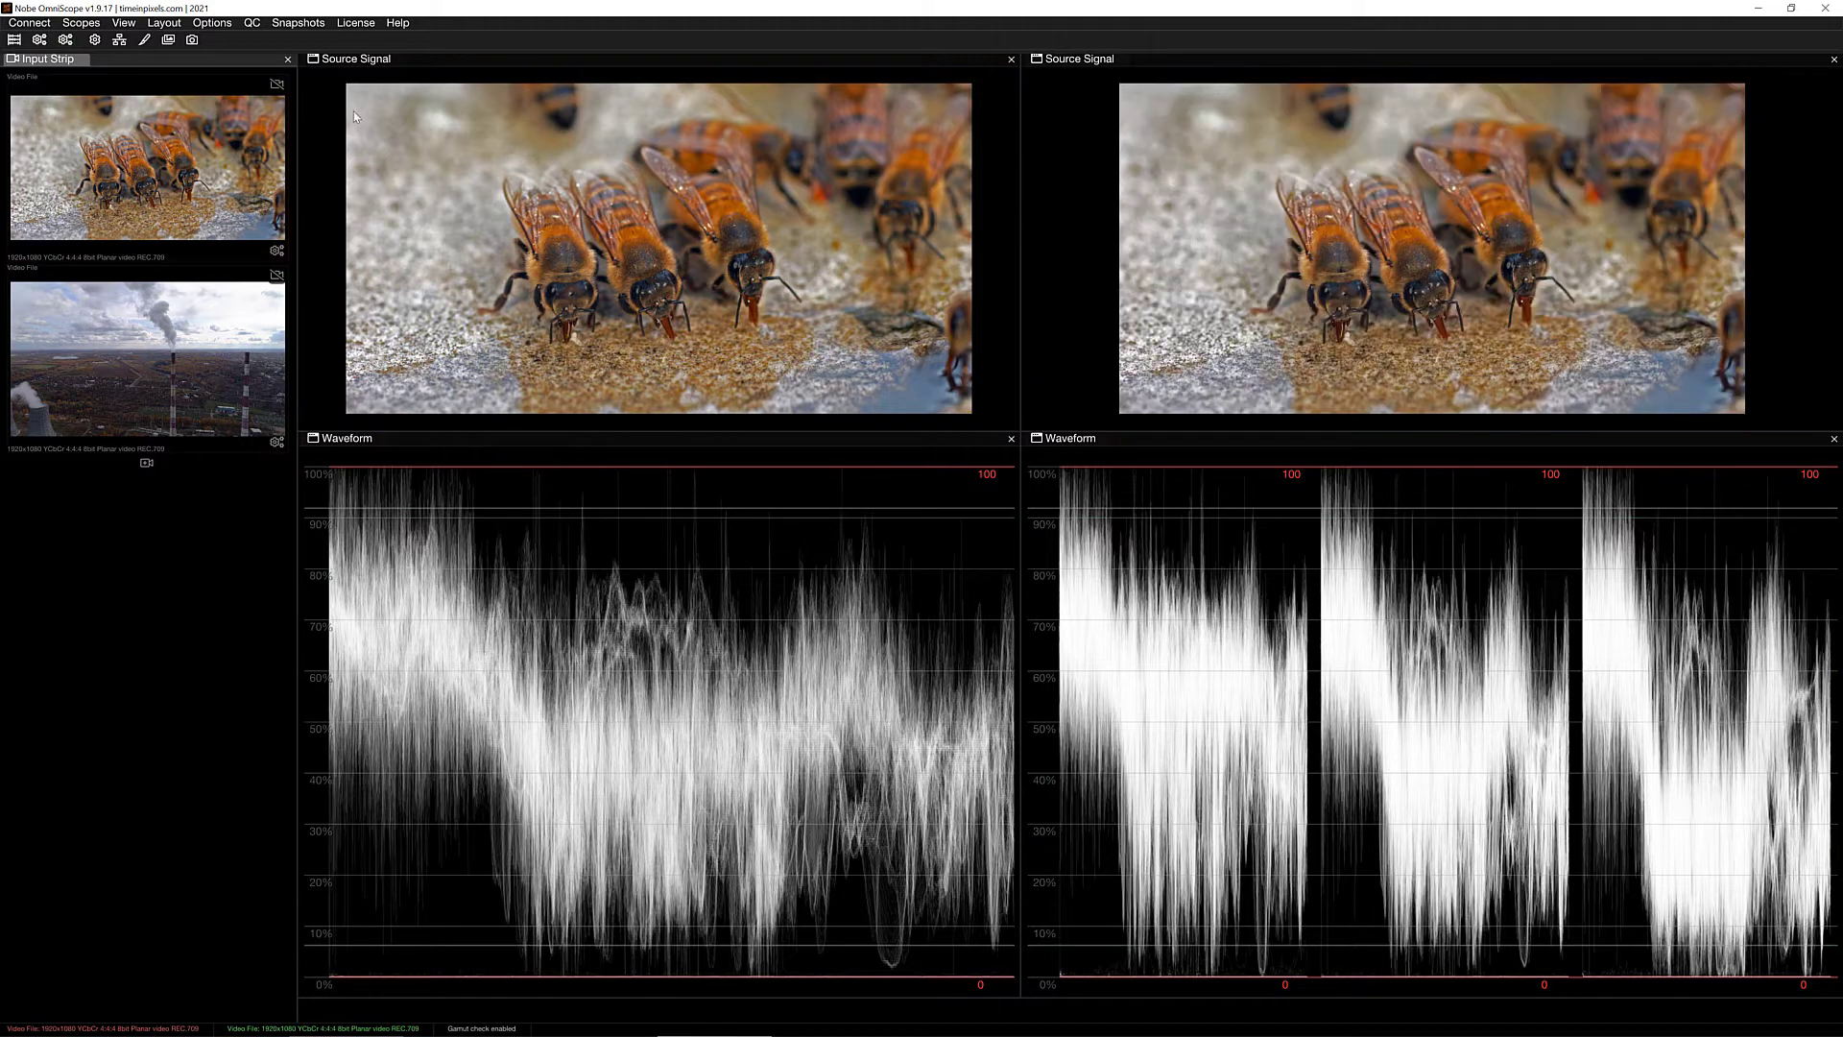
drag(354, 116, 423, 255)
Step: Assign the Scenery source from the Input Strip to both Source Signal scopes and both Waveform scopes
drag(142, 318, 576, 317)
drag(50, 353, 1244, 195)
drag(239, 300, 672, 672)
drag(208, 401, 1168, 580)
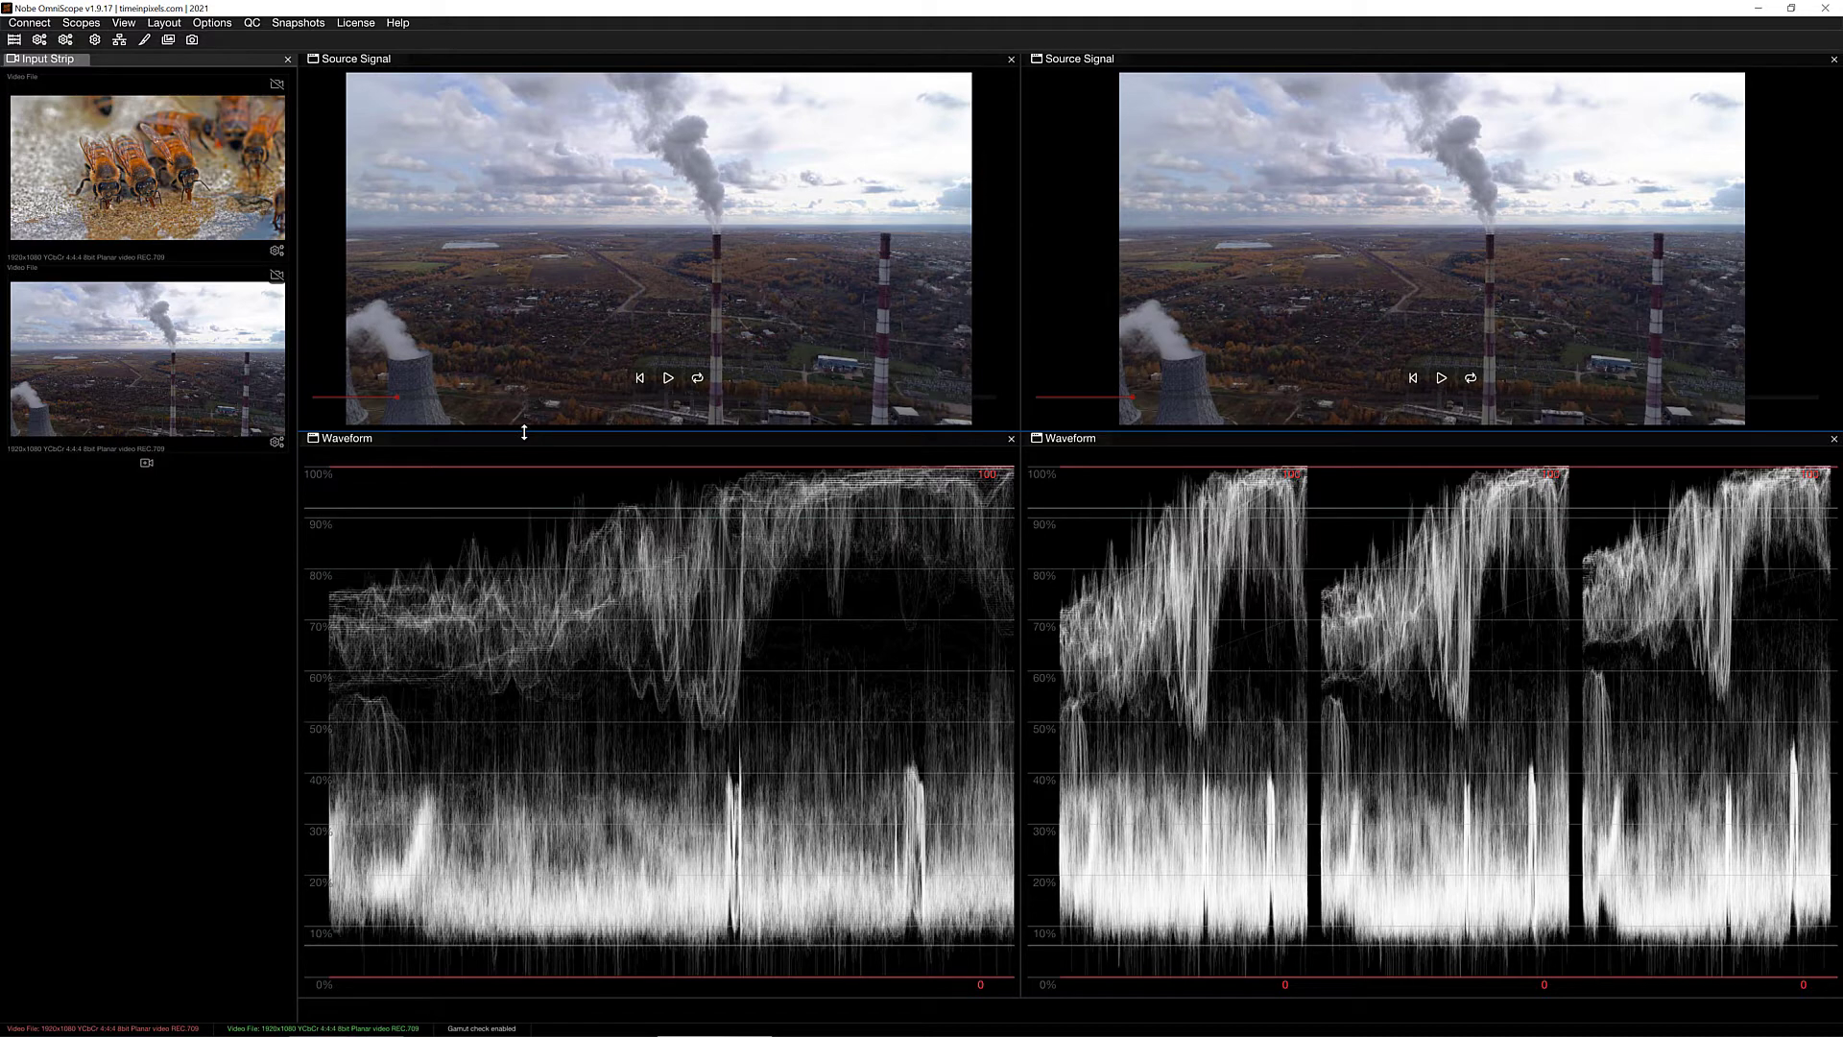
Step: Assign the Bees Final source to the first Source Signal and first Waveform scopes, and check the scopes' source assignments
drag(144, 163, 534, 587)
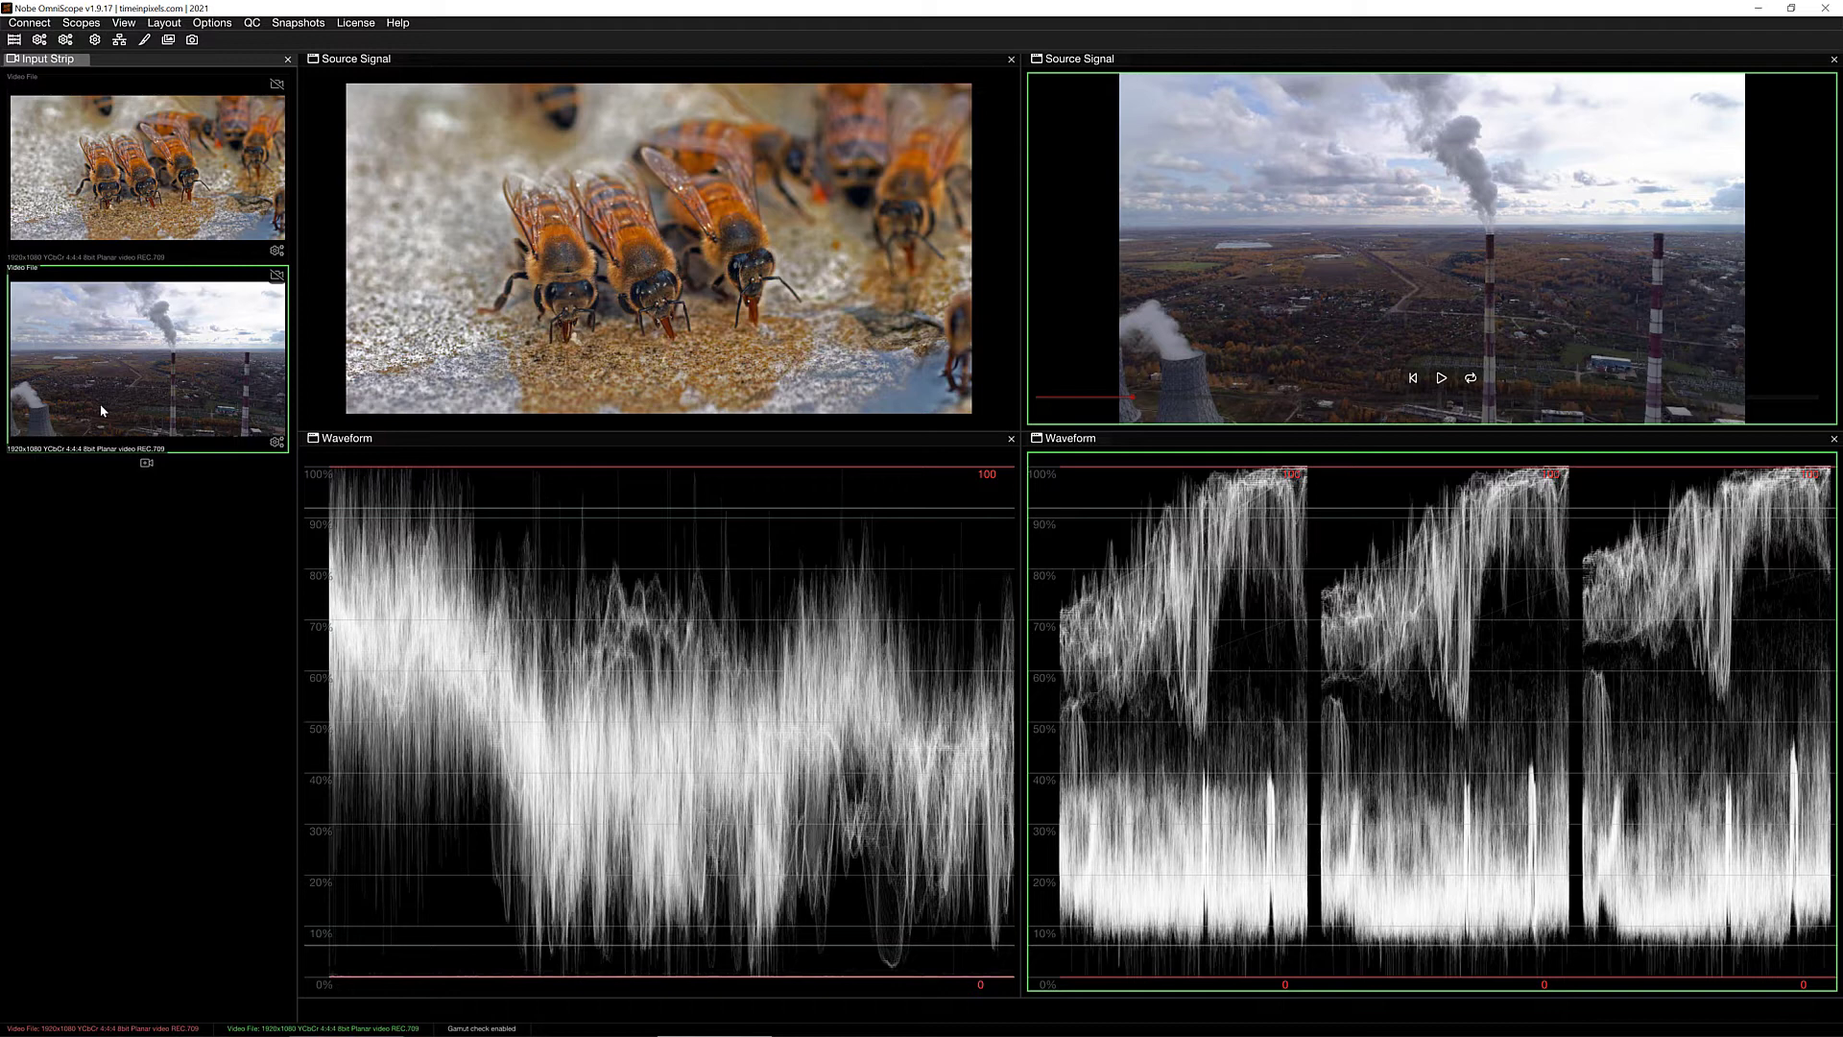
click(104, 237)
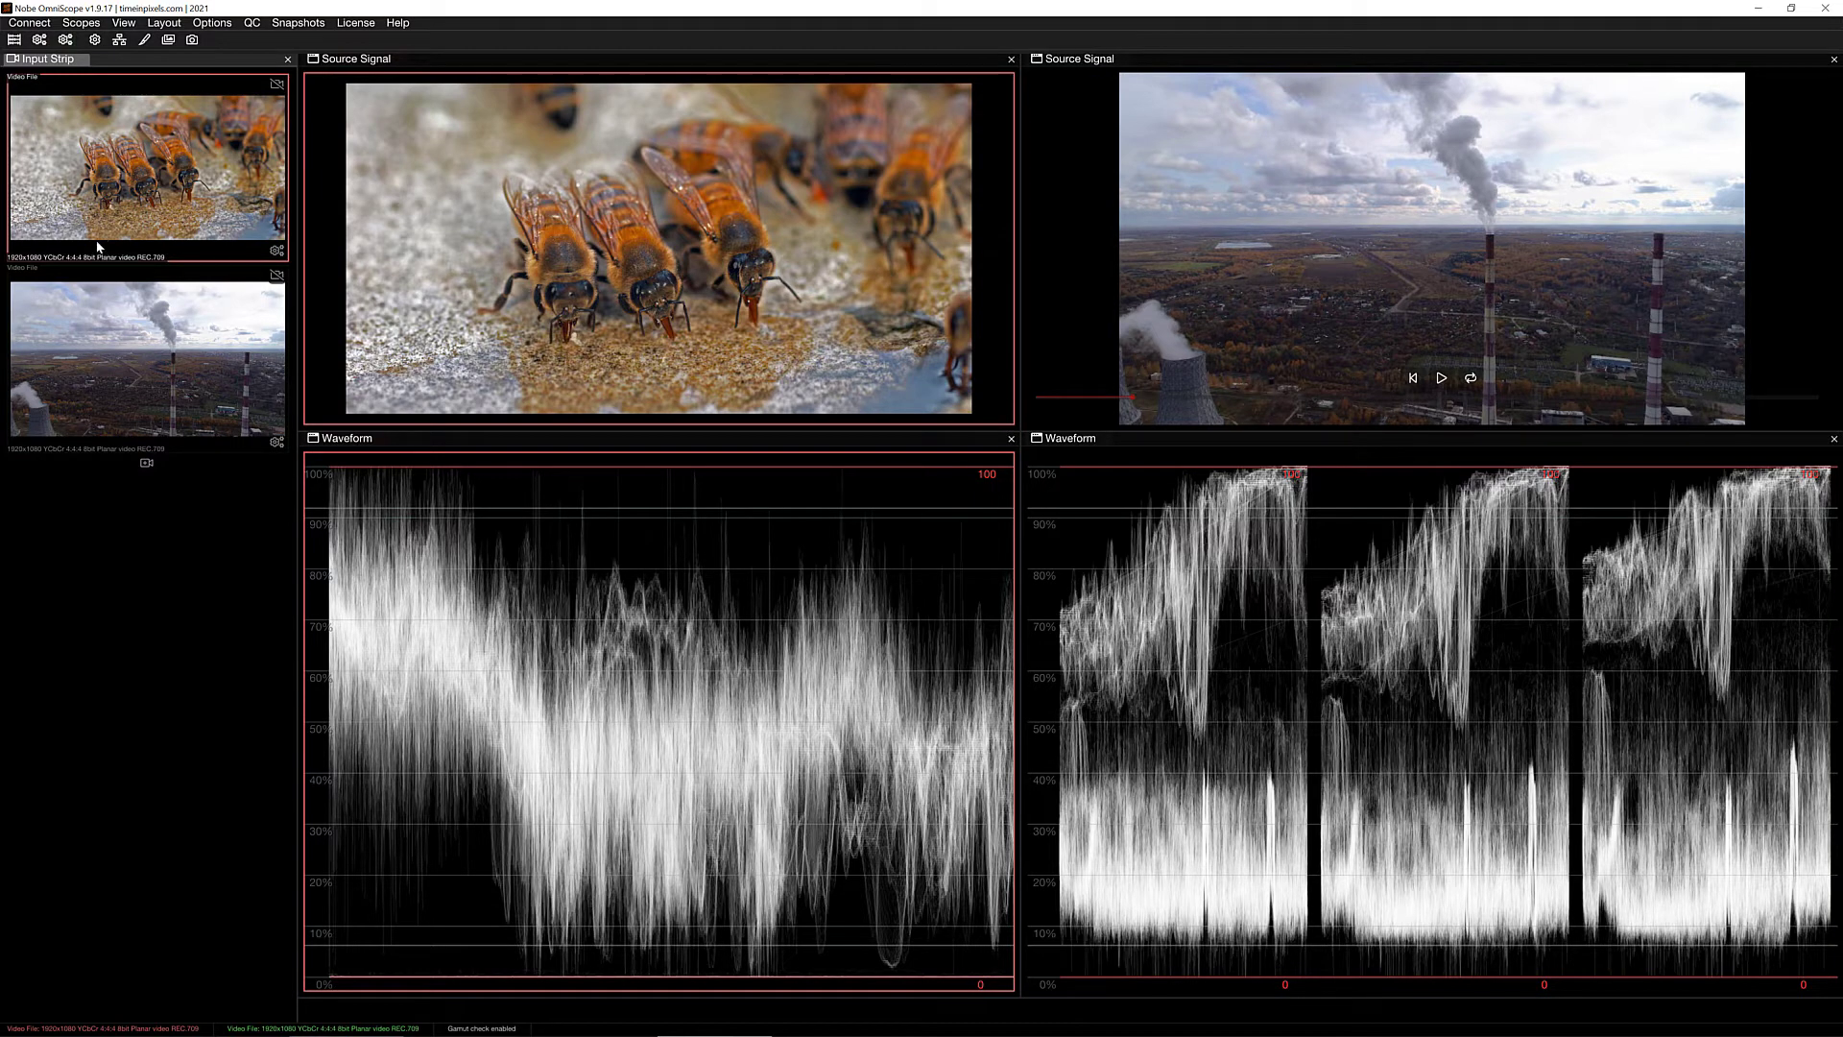
click(812, 419)
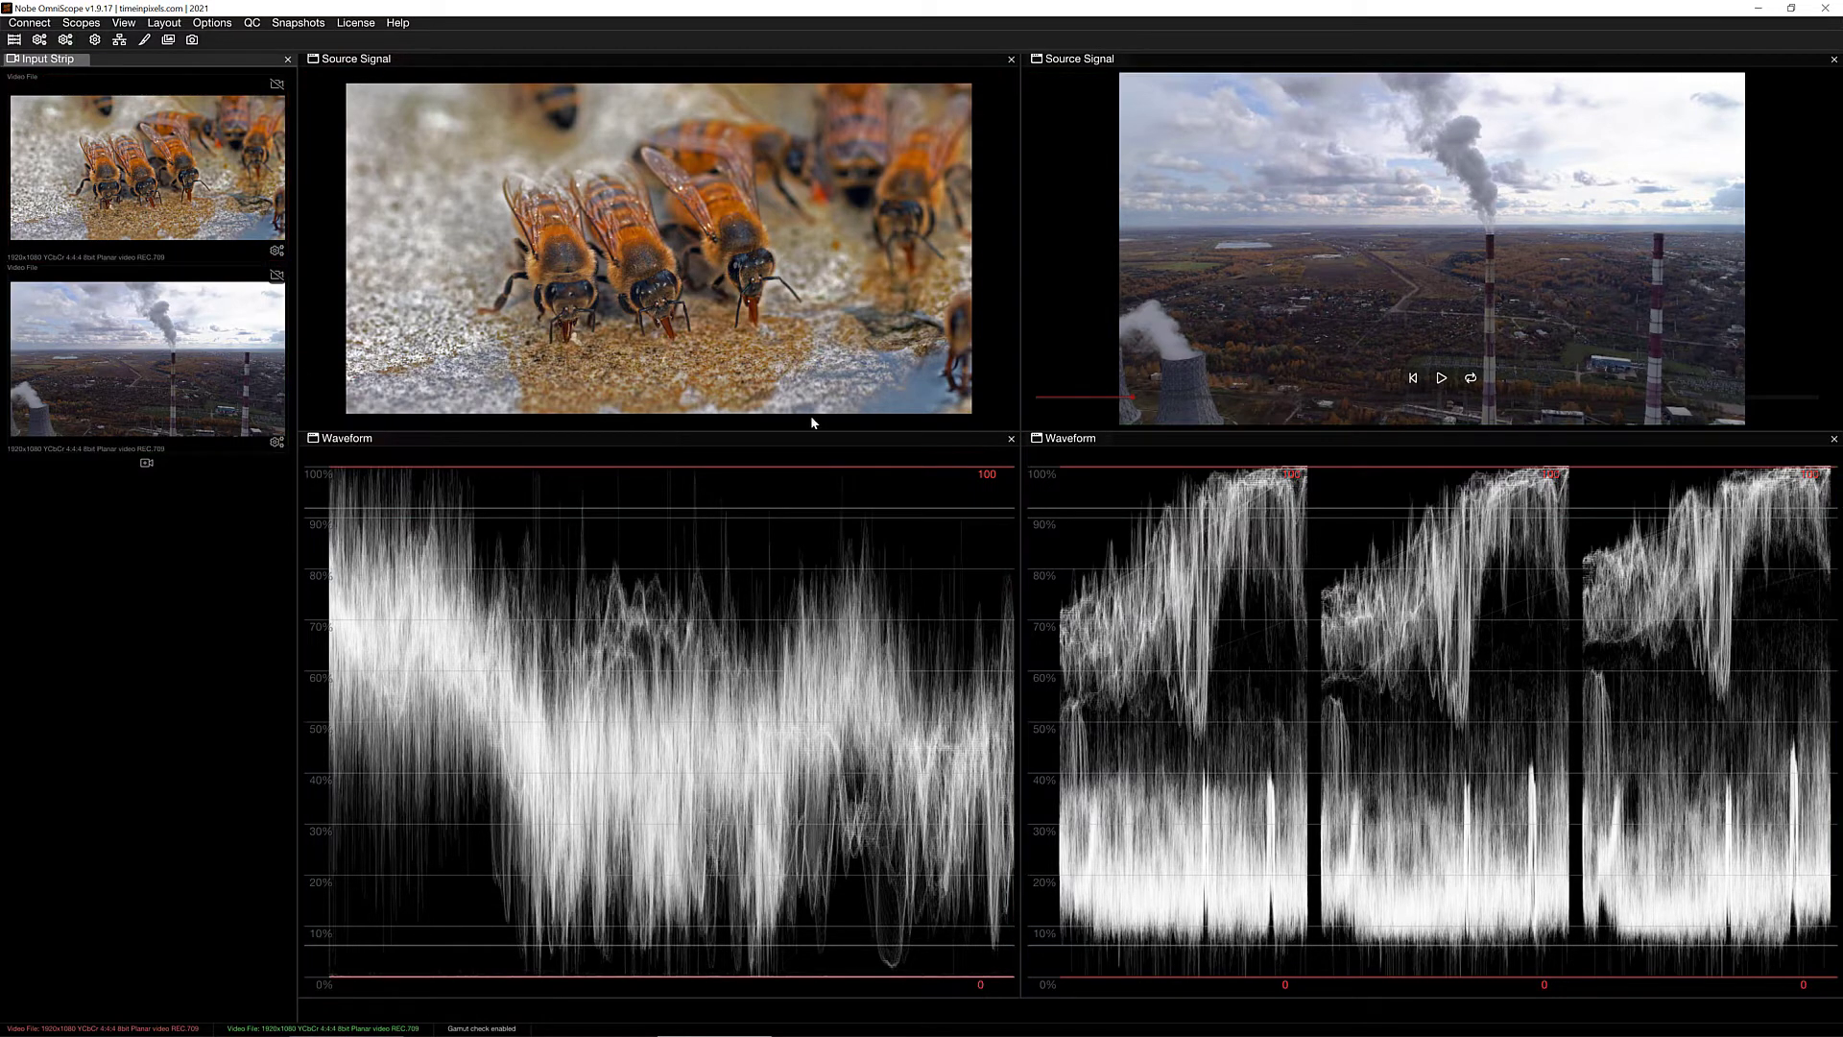
right_click(1190, 307)
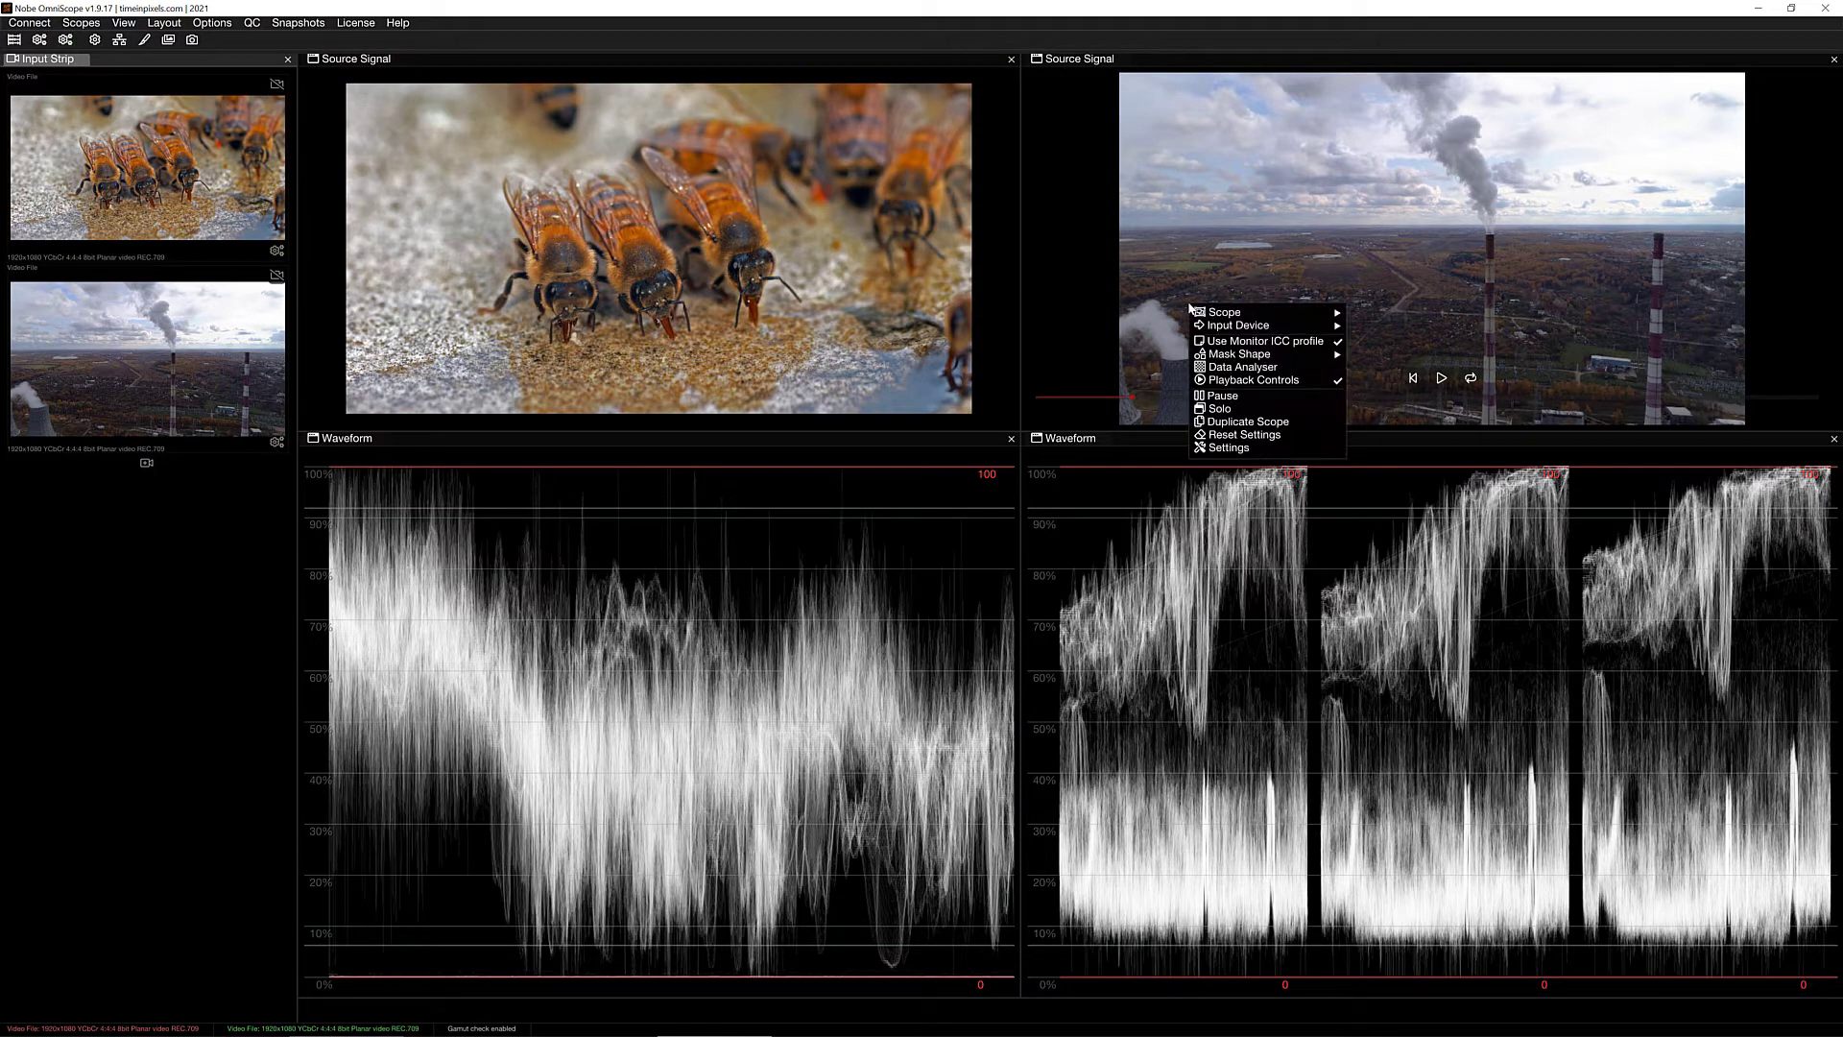
mouse_move(1207, 329)
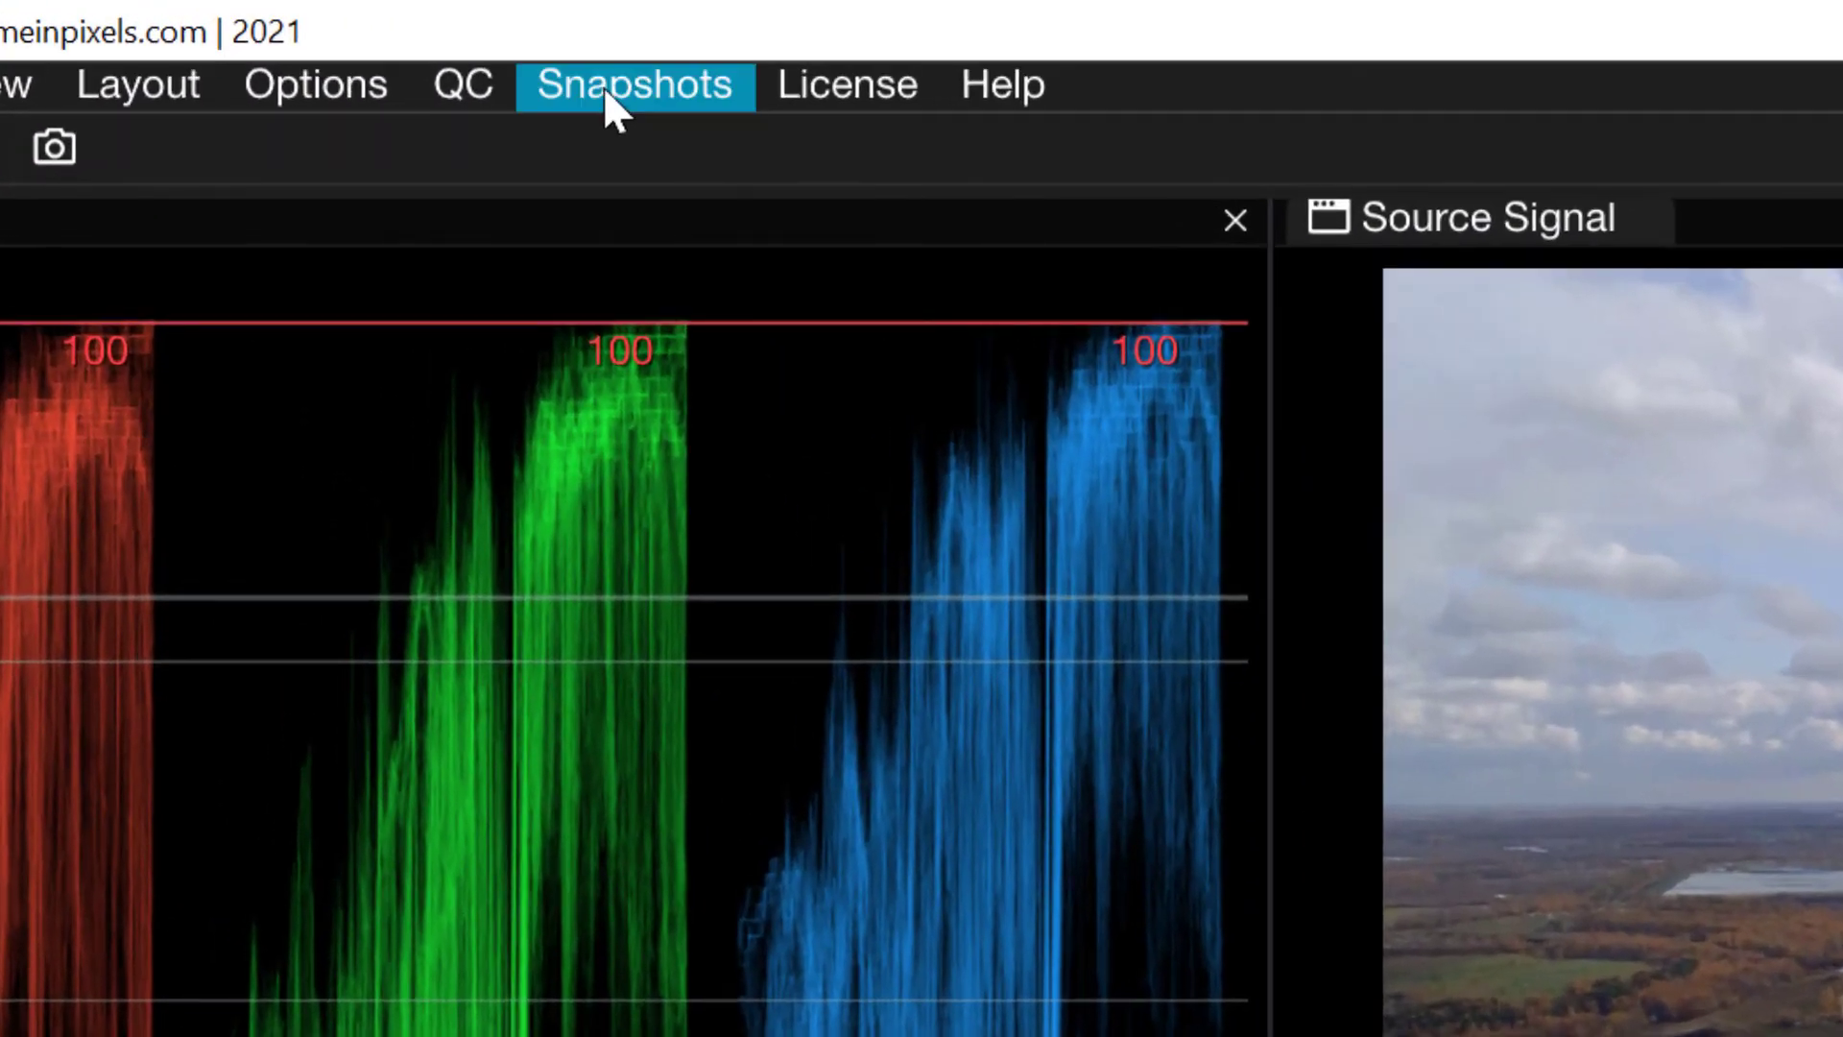
Step: Open the Snapshots window and dock it beside the Vectorscope
click(290, 24)
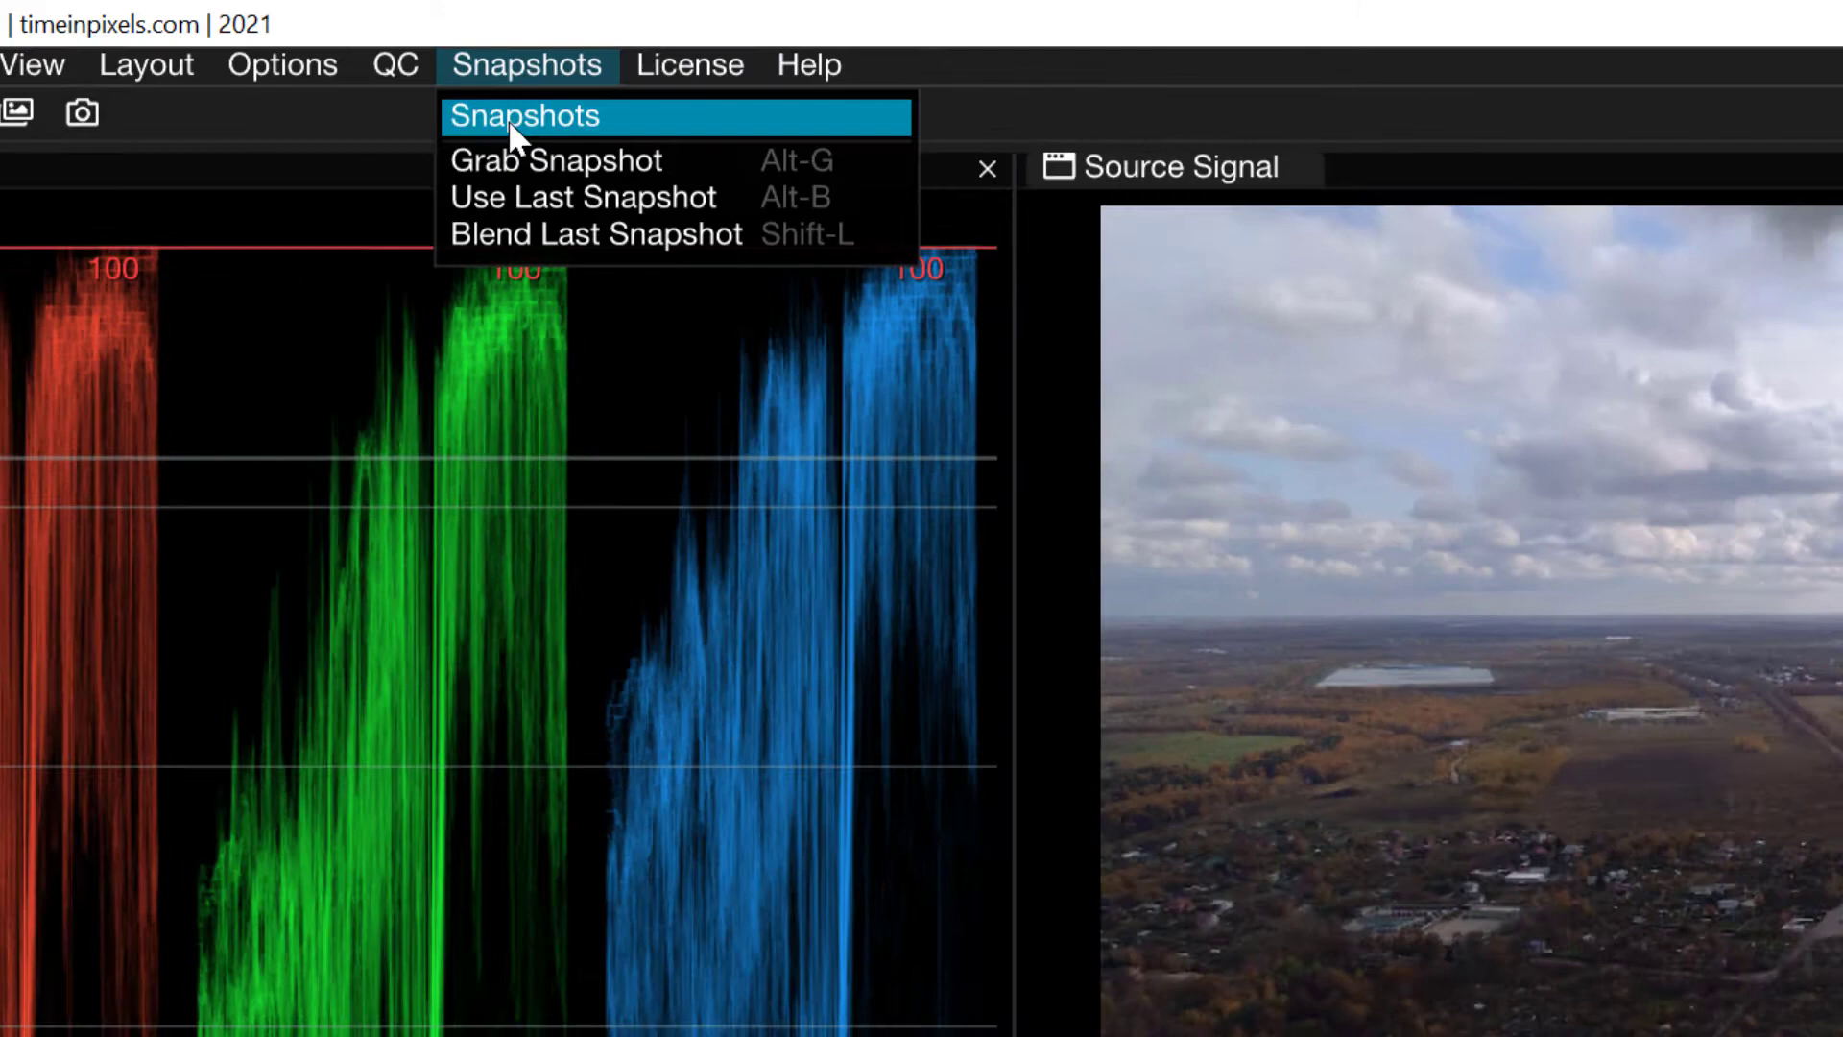
click(631, 151)
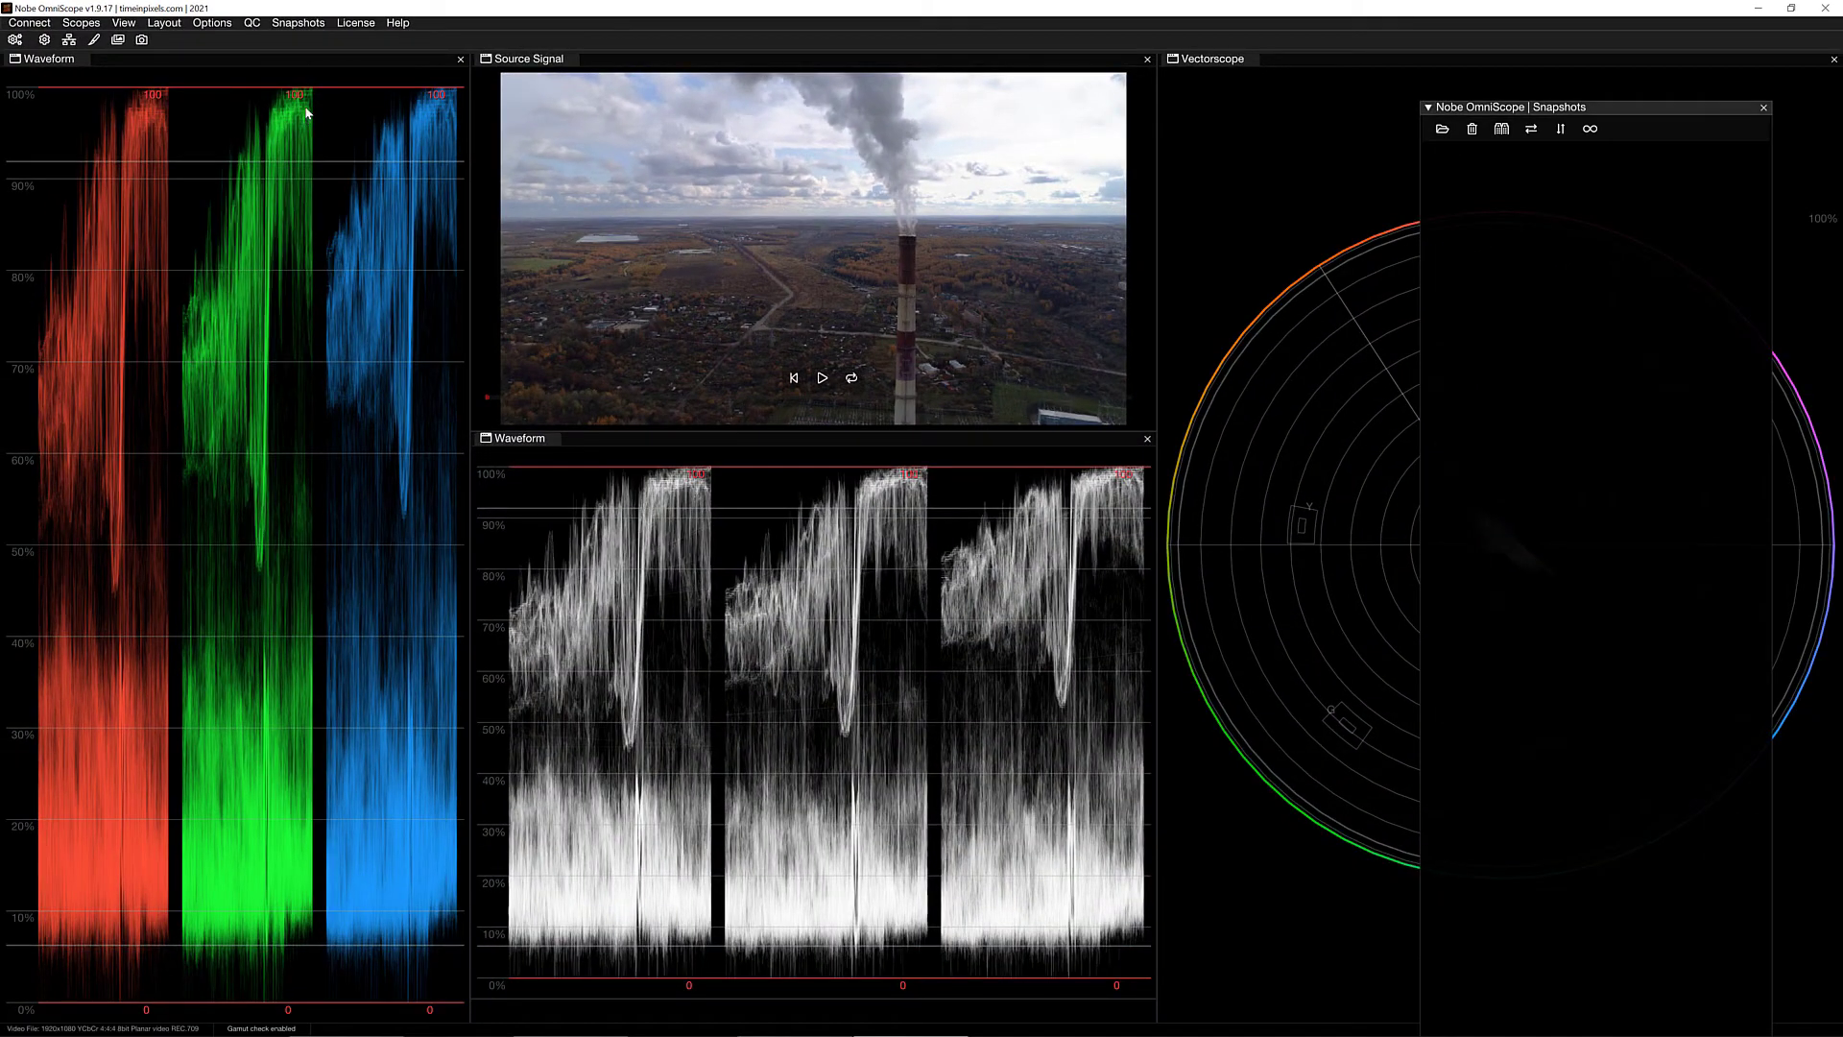
drag(1579, 108, 1834, 540)
drag(1491, 321, 1543, 315)
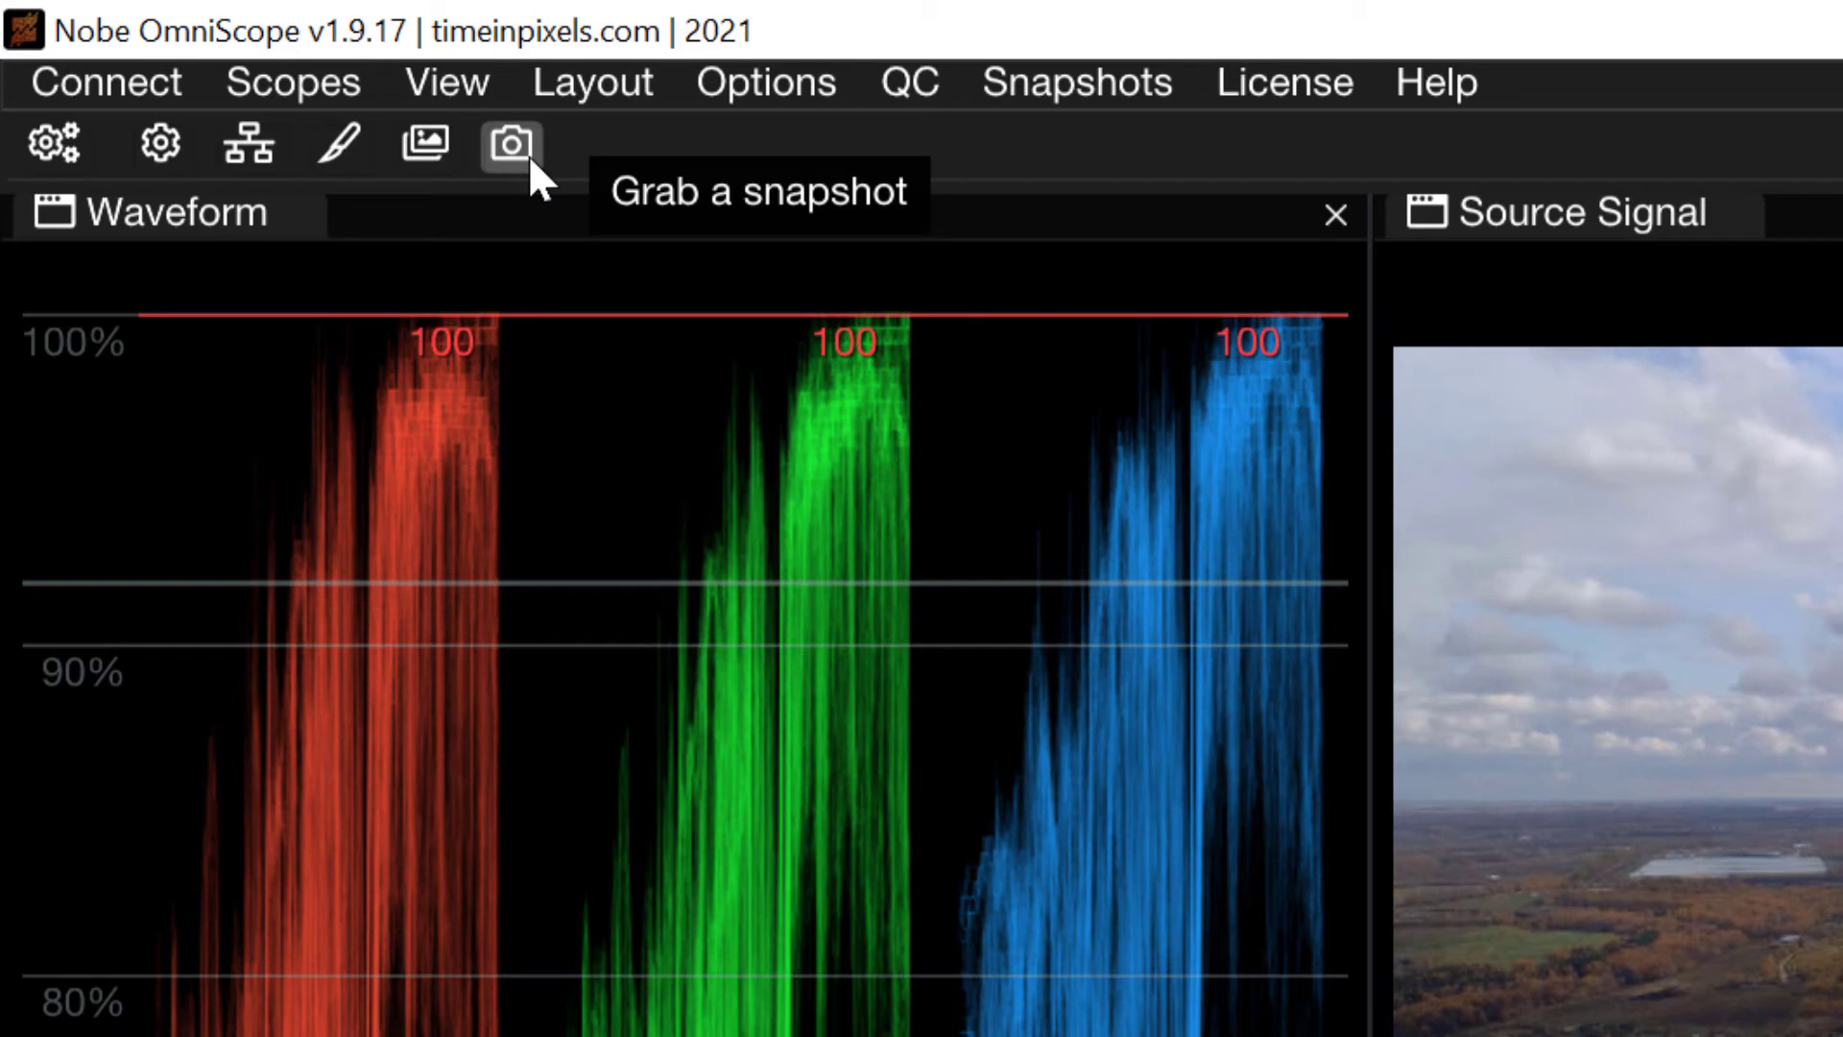
Step: Grab a snapshot of the current scenery frame
click(512, 145)
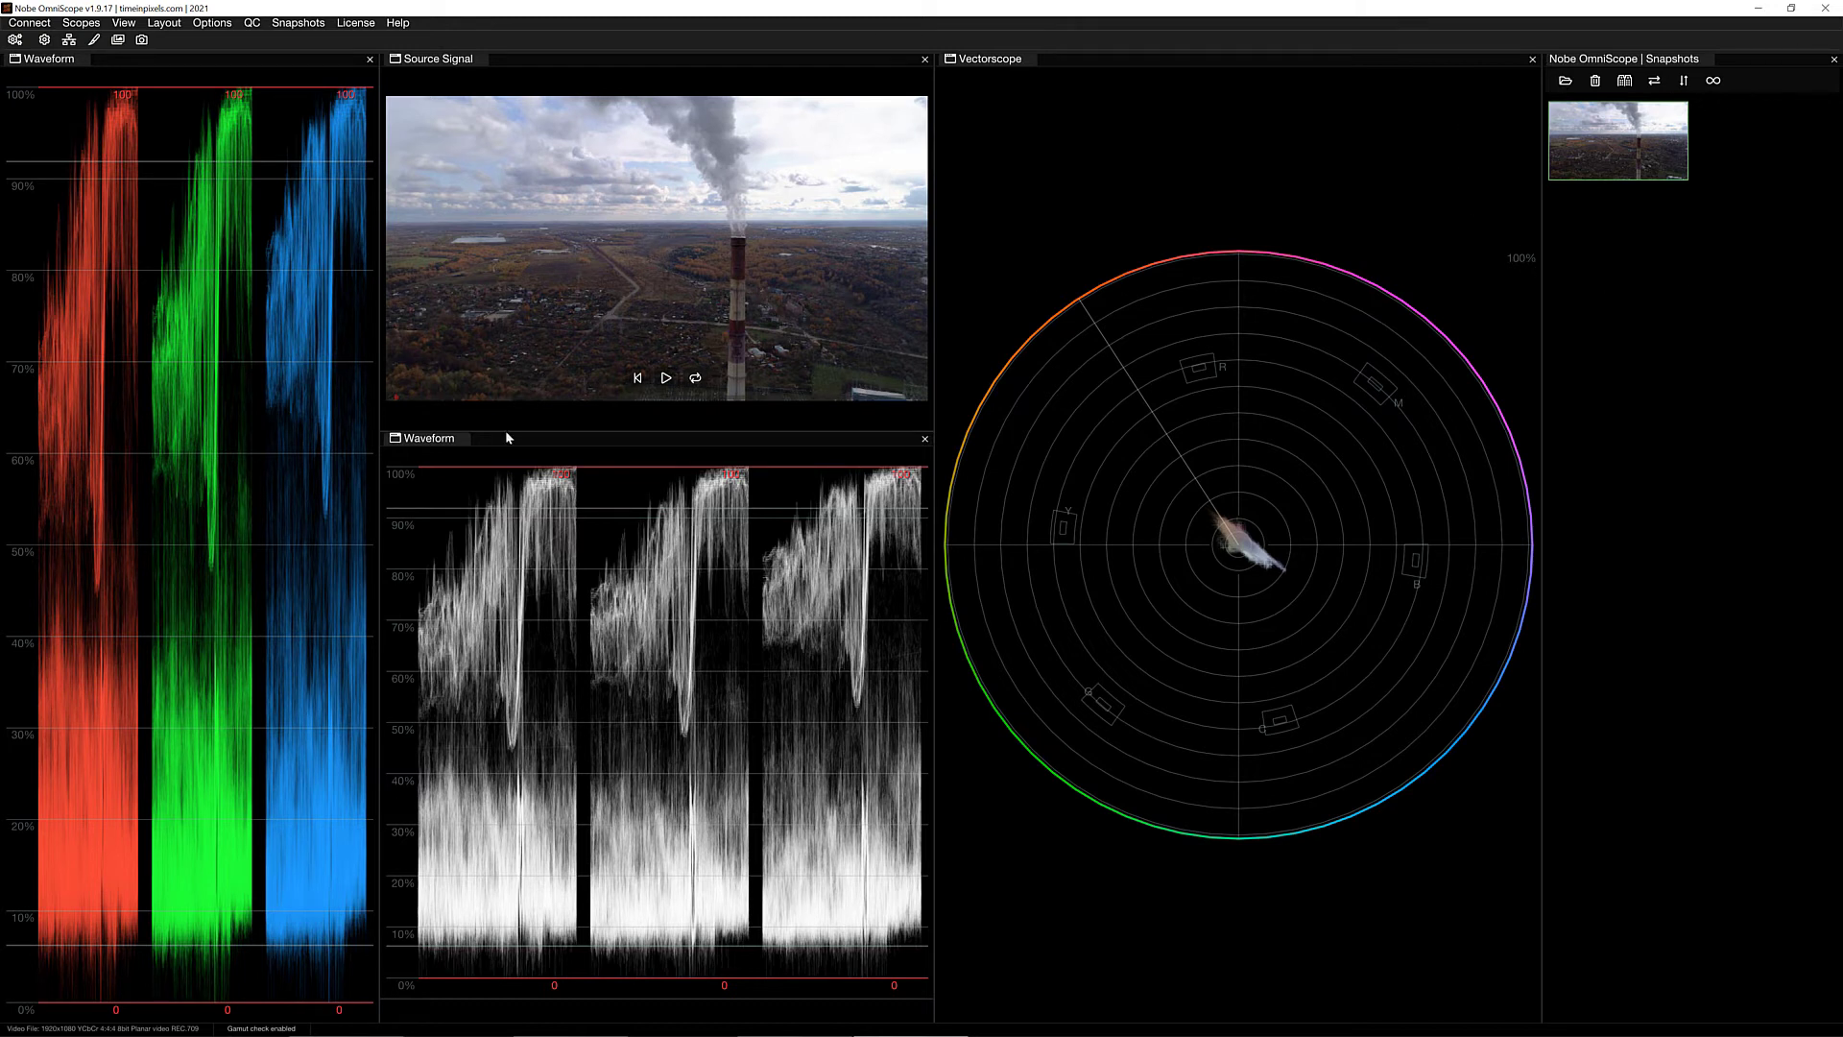
Step: Advance the source clip to the waterfront mosque shot, pause playback, and grab a snapshot of that frame
click(458, 397)
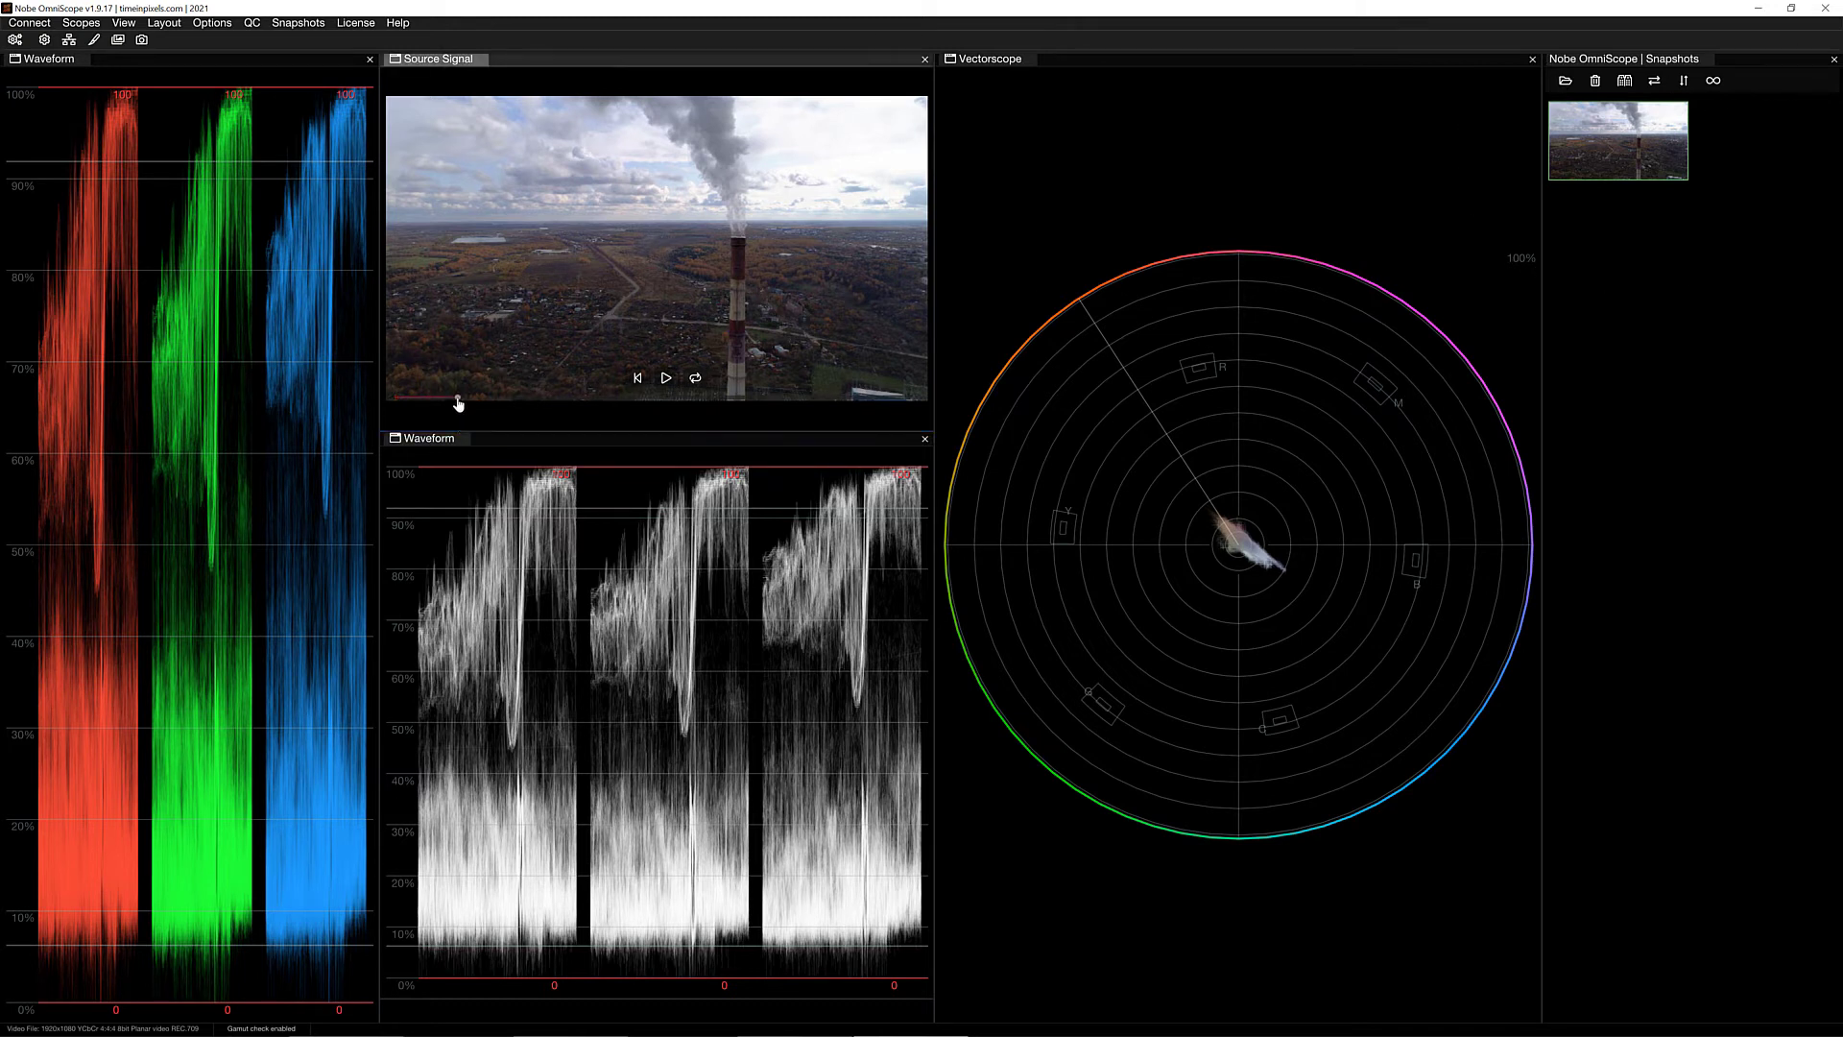
click(667, 379)
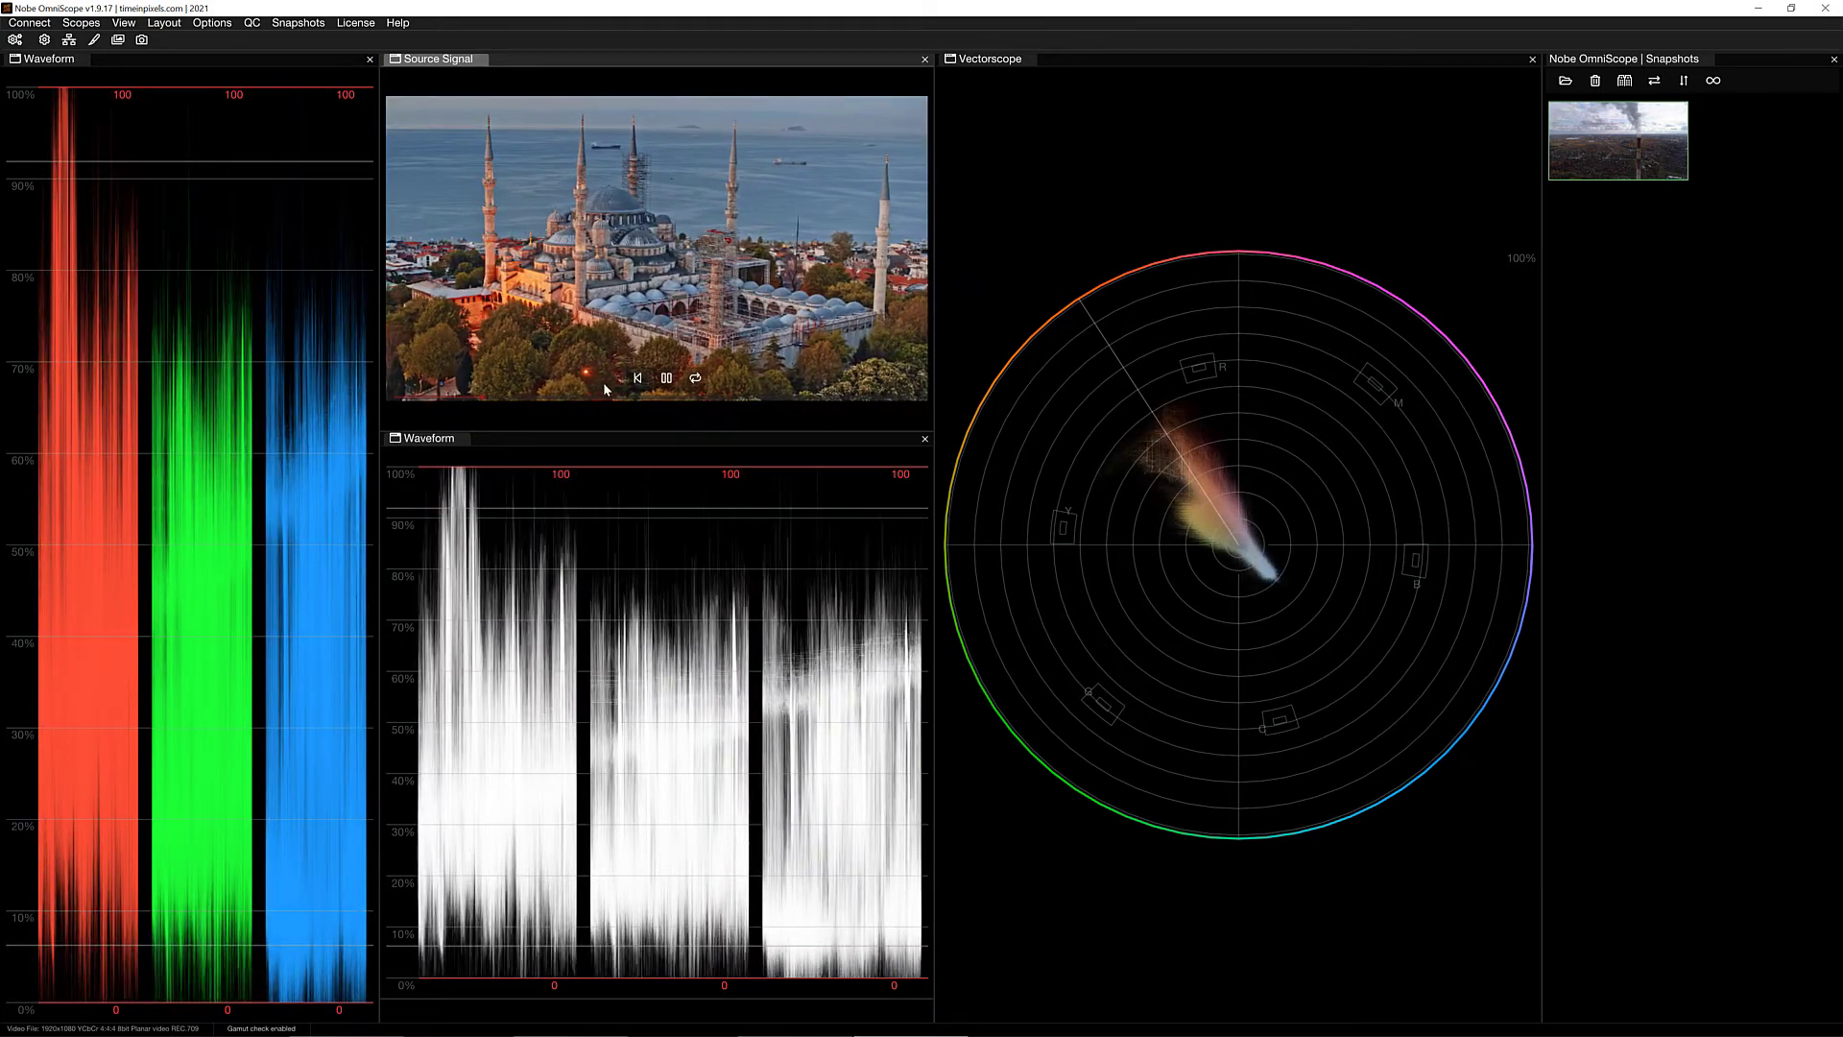
click(664, 379)
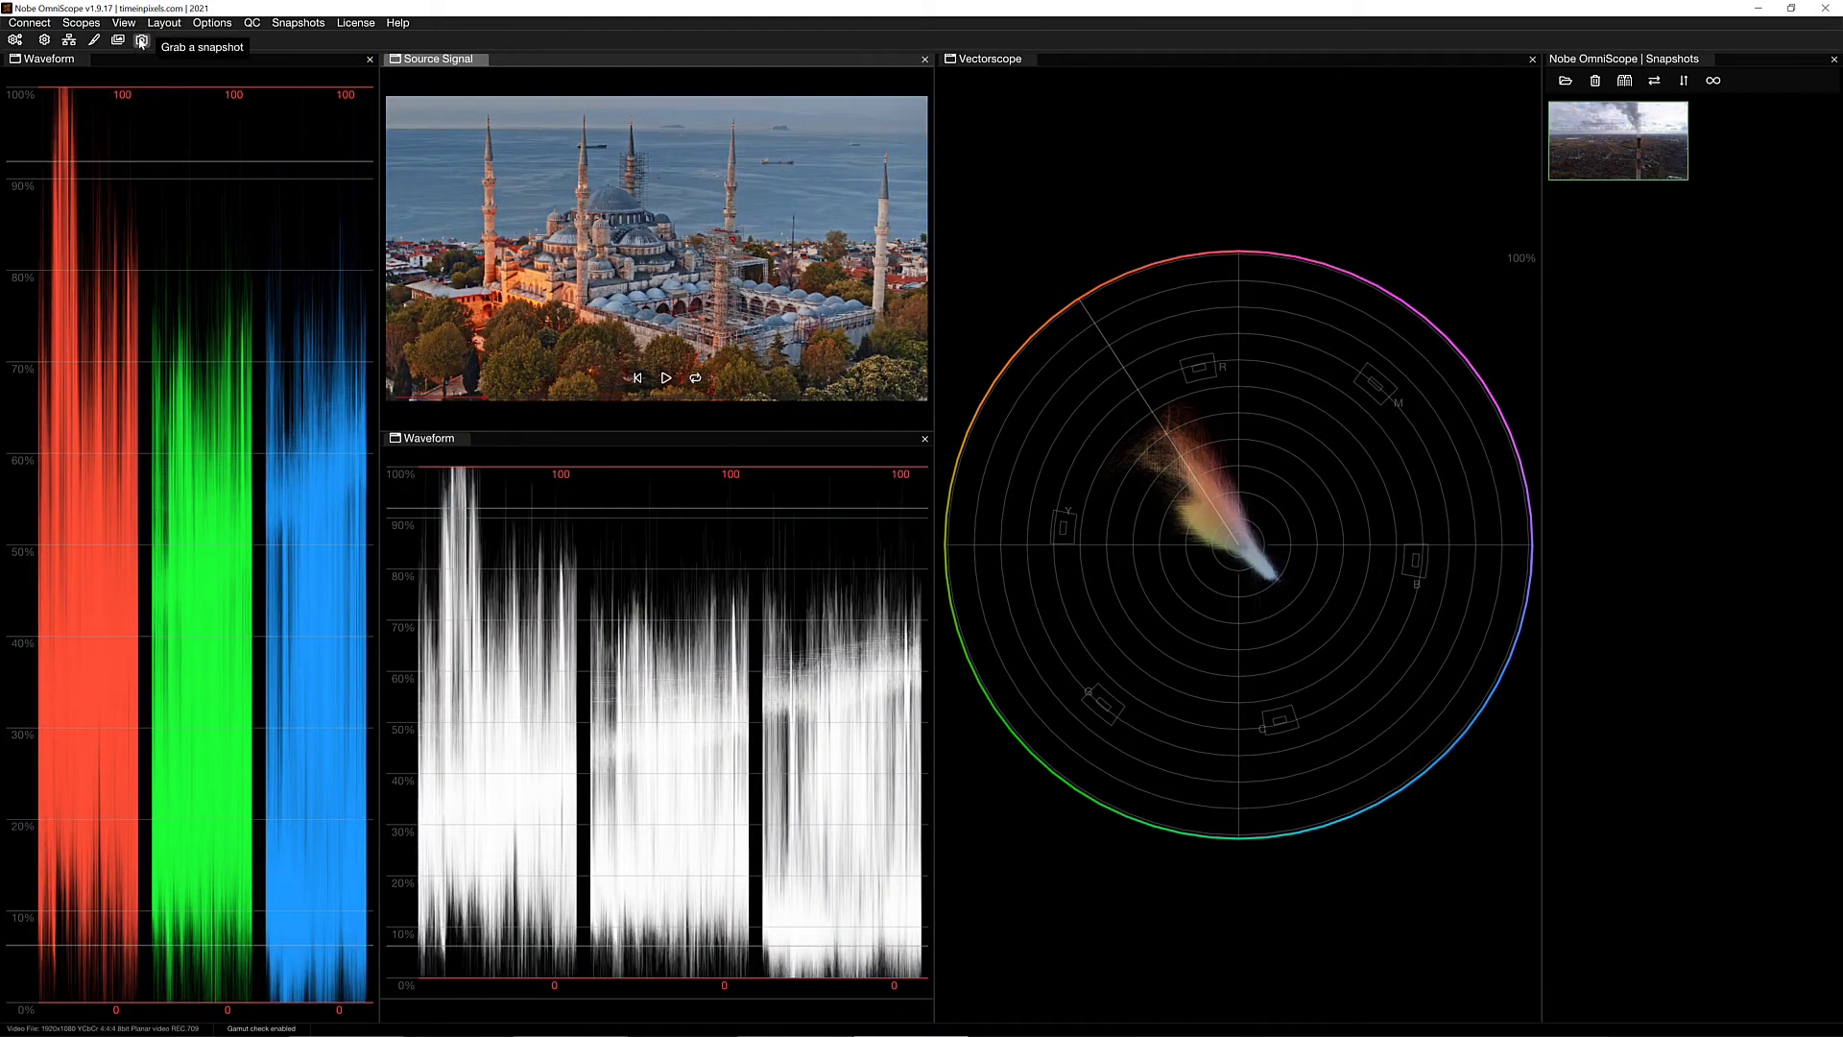
click(141, 39)
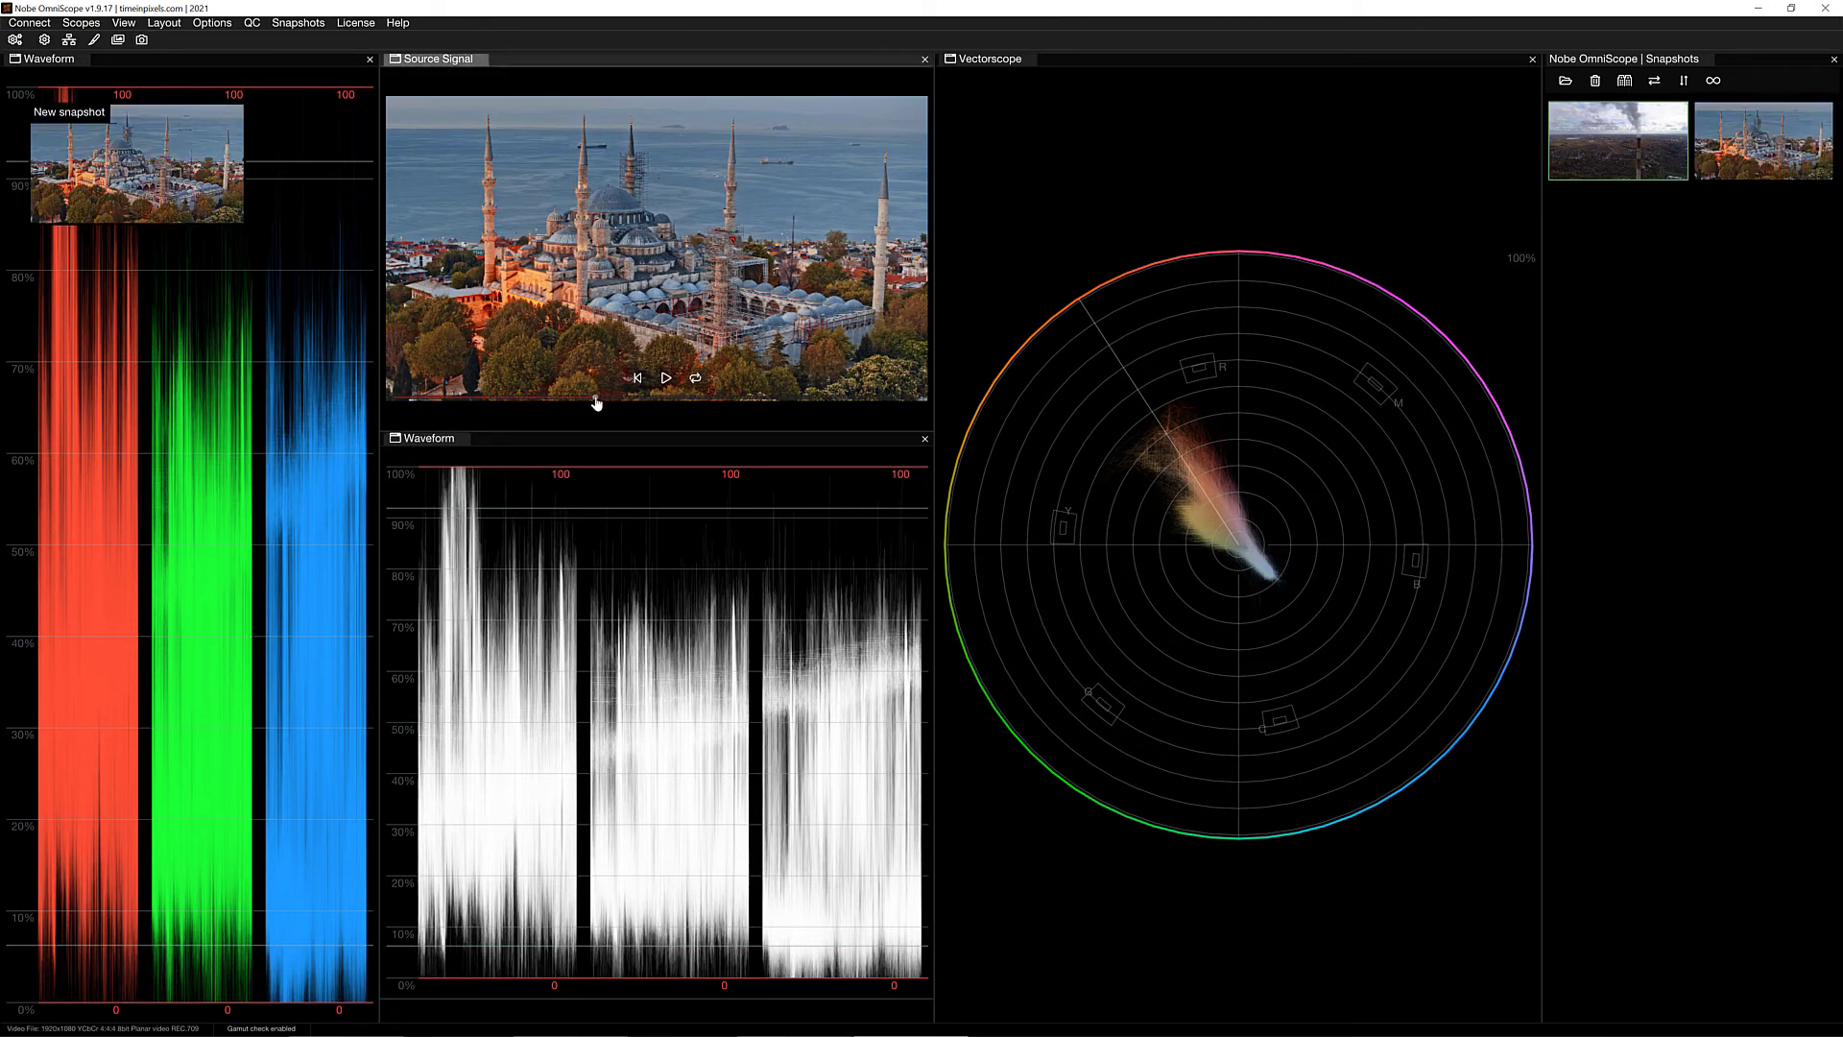
Step: Play the clip on to the city rooftops shot, grab a snapshot of it, and stop playback at the bridge shot
click(668, 379)
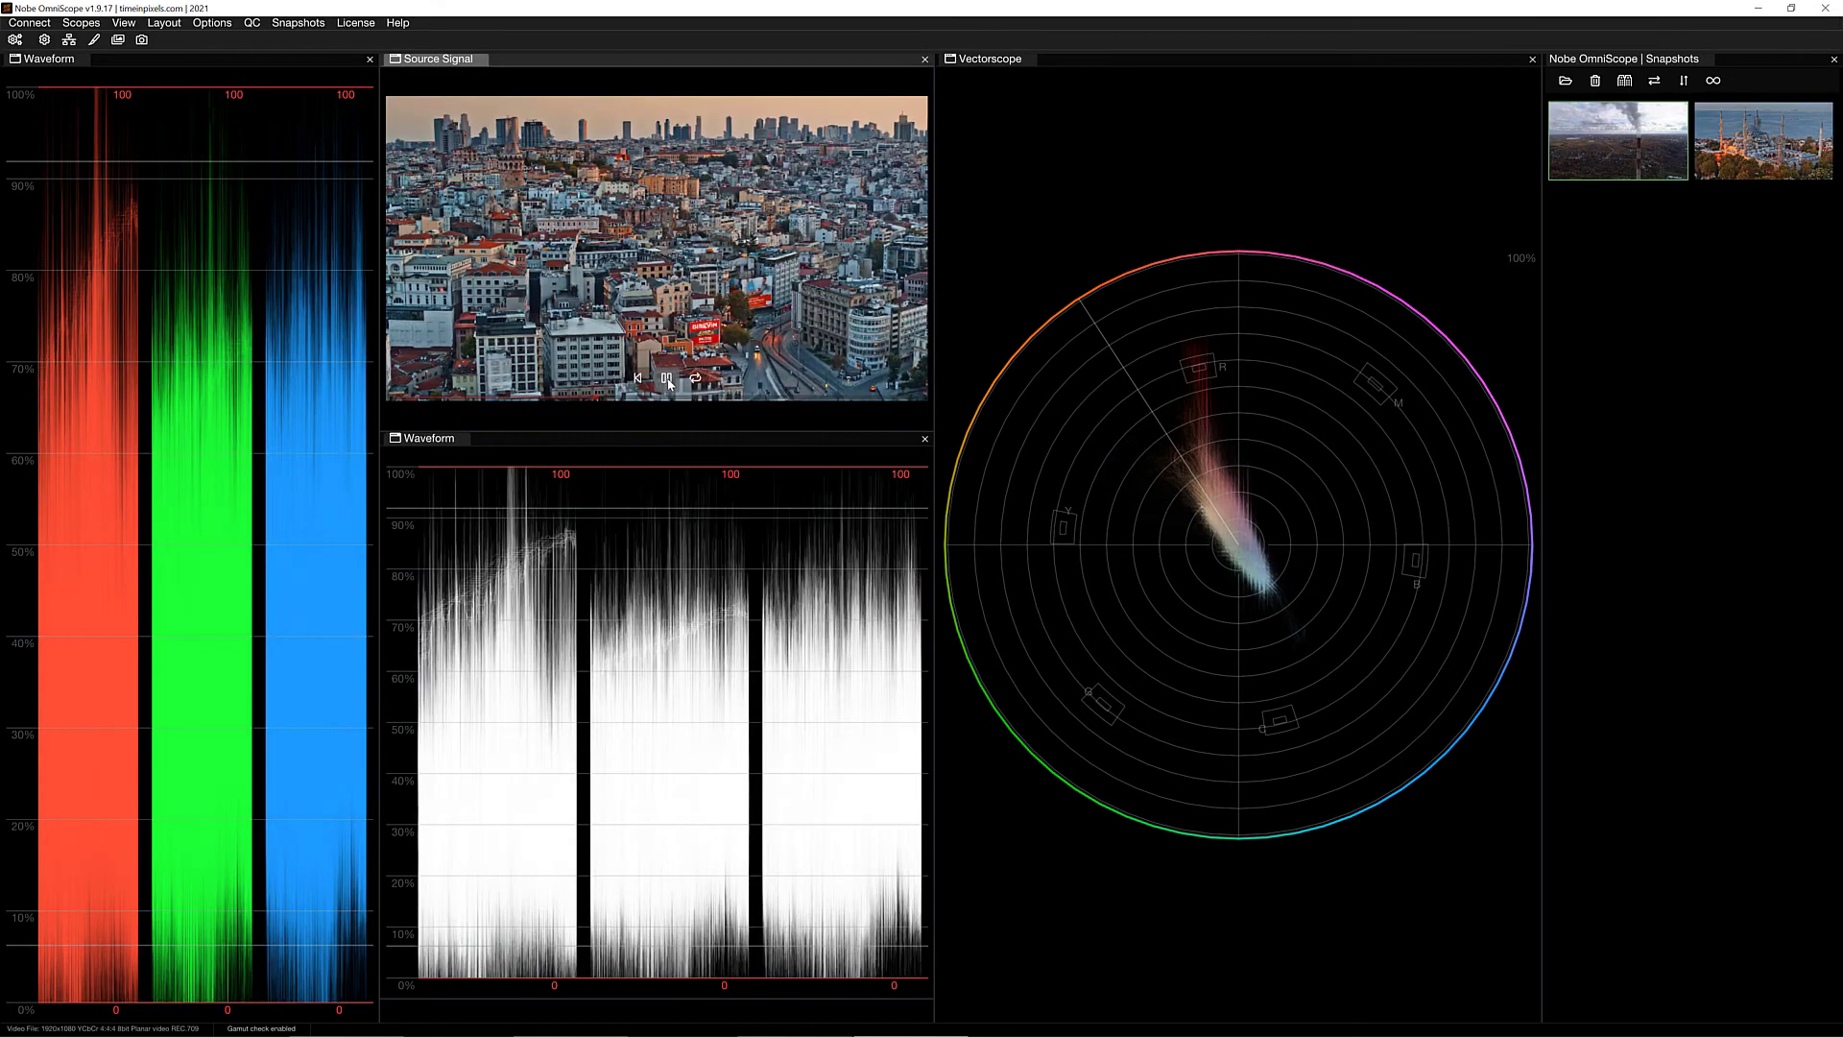
click(141, 39)
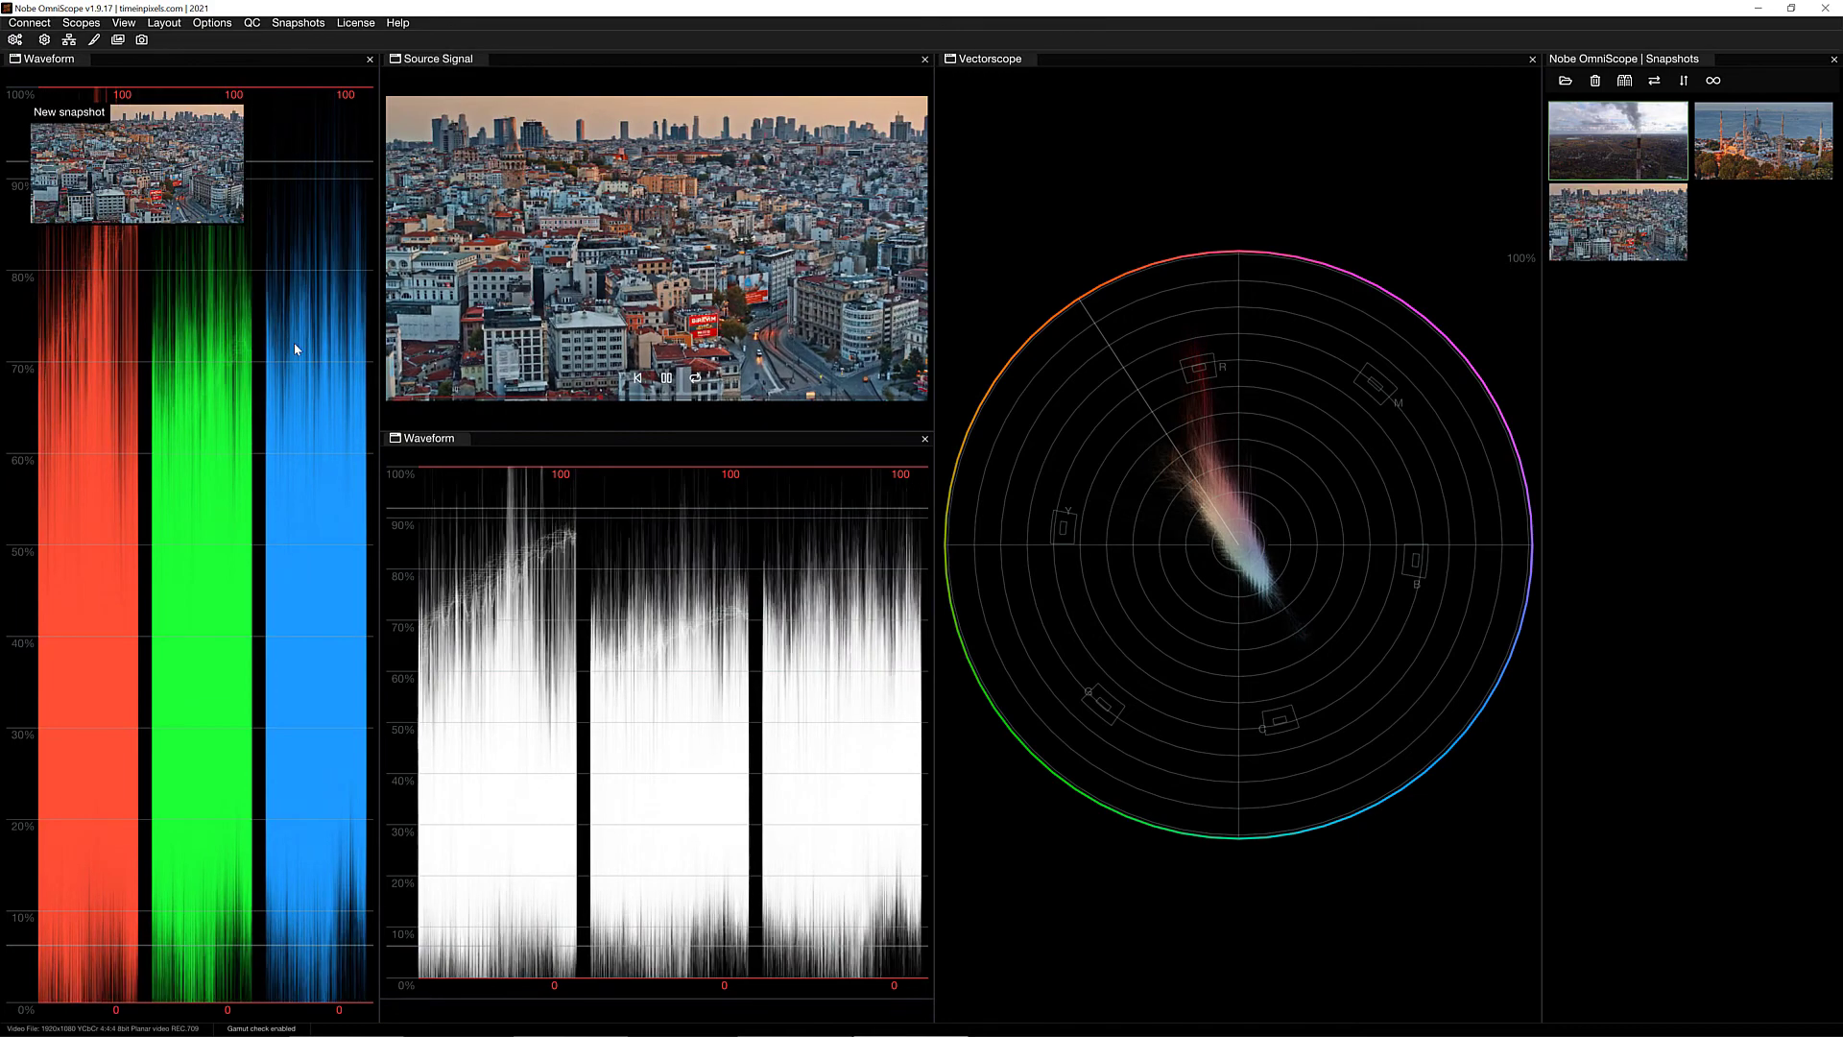
click(667, 379)
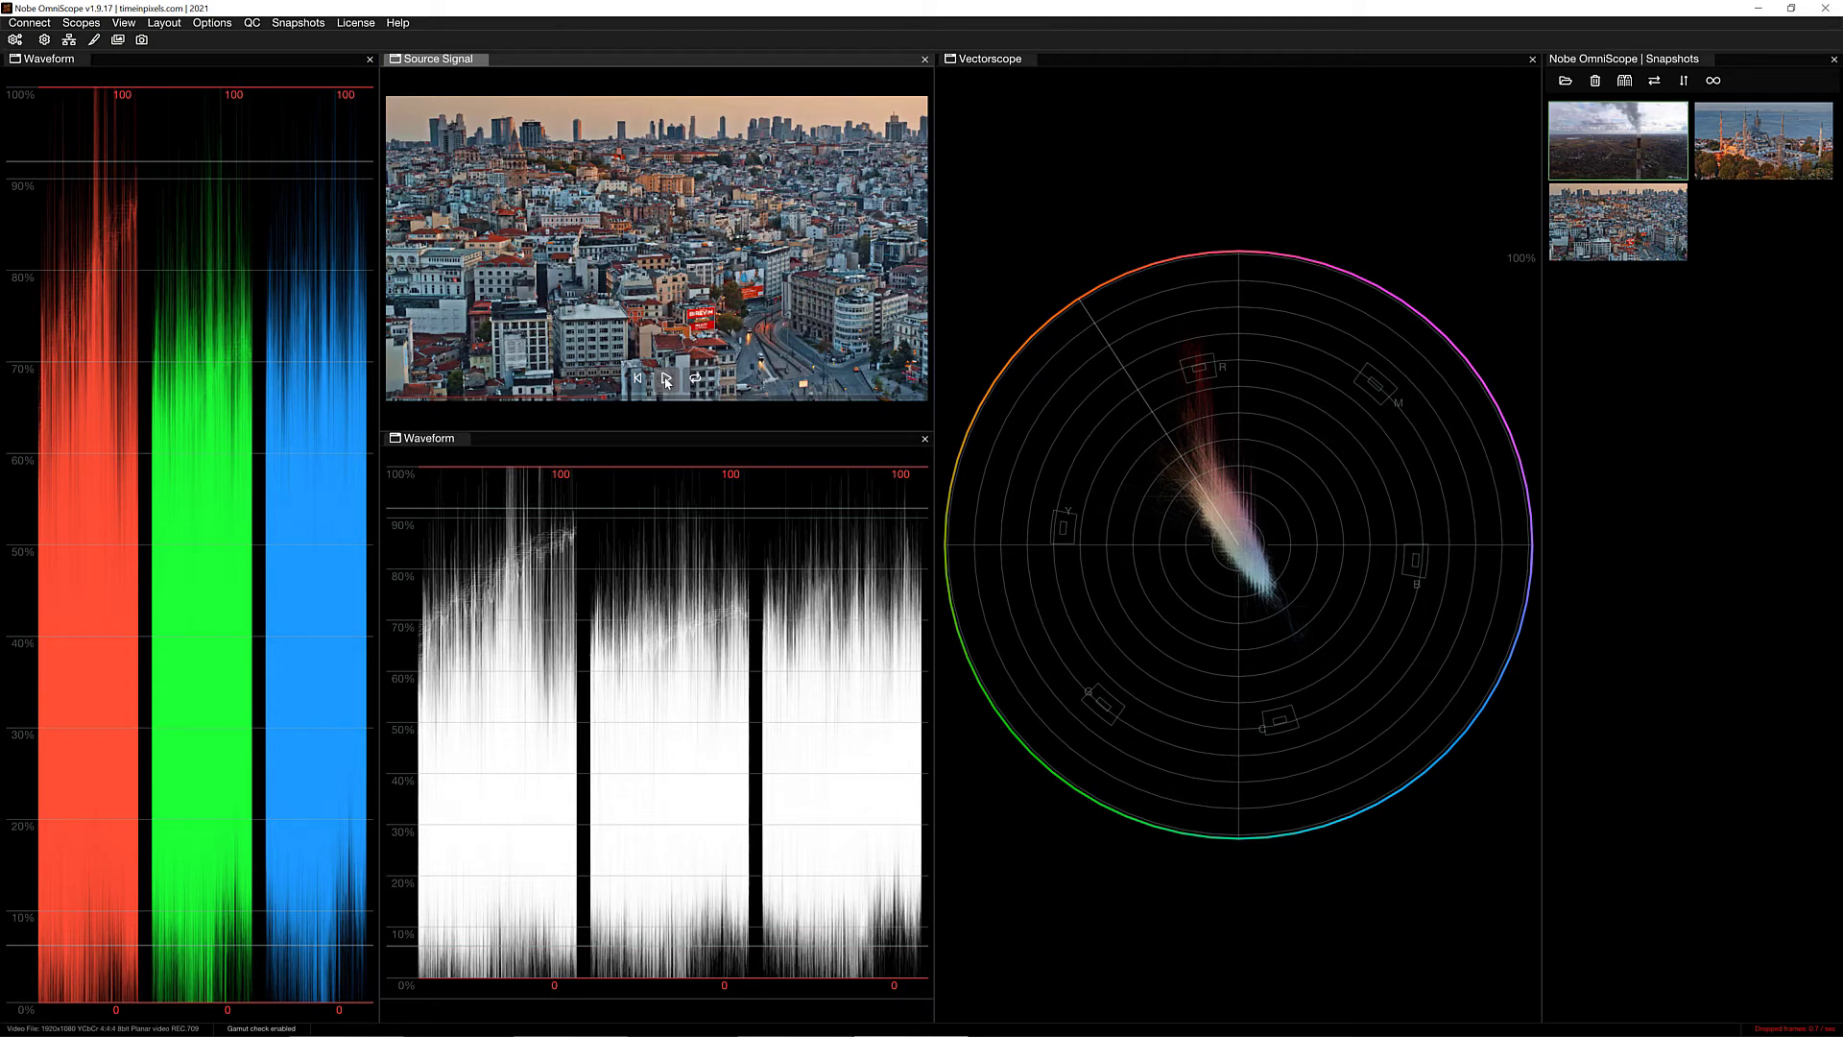
click(666, 381)
click(666, 378)
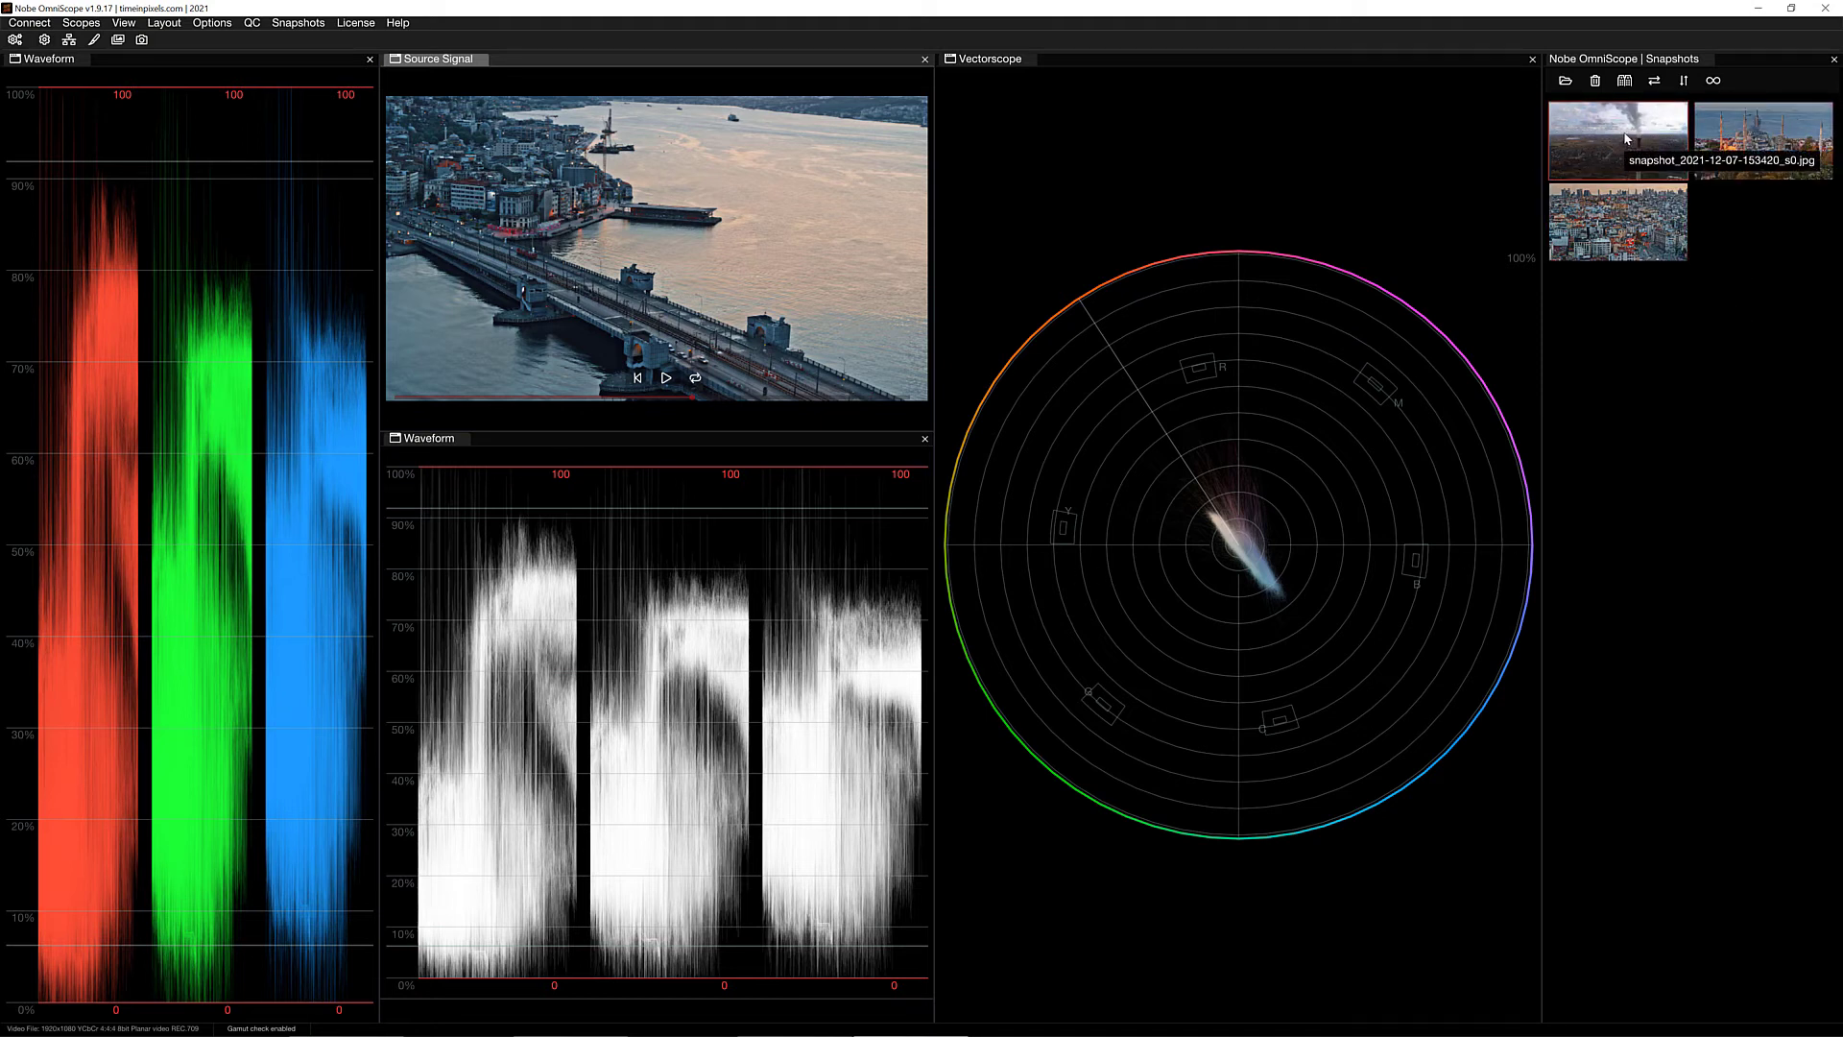
Step: Apply the smoking chimney snapshot to the Vectorscope, both Waveform scopes and the Source Signal scope
mouse_move(1632, 154)
mouse_down()
mouse_move(1281, 217)
mouse_move(1098, 380)
mouse_move(1099, 427)
mouse_move(1005, 302)
mouse_up()
mouse_move(1622, 144)
mouse_down()
mouse_move(841, 633)
mouse_move(696, 630)
mouse_up()
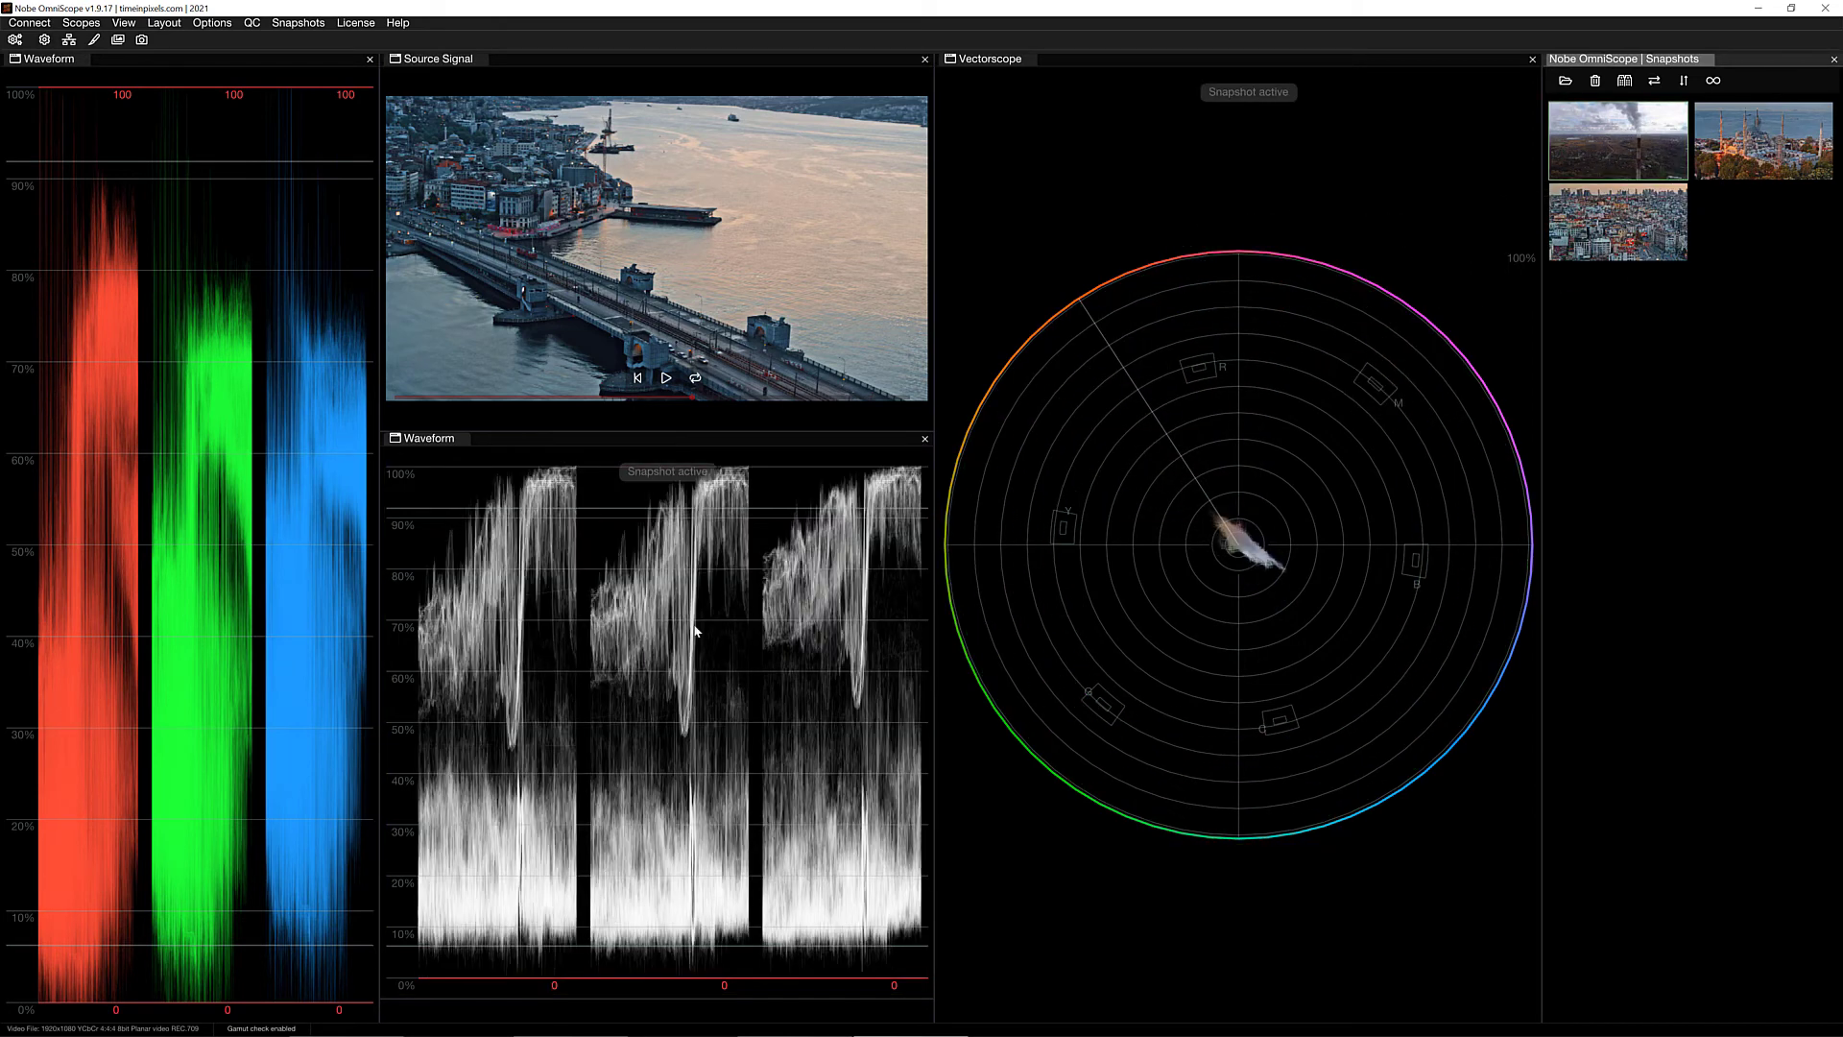
drag(1583, 159, 67, 523)
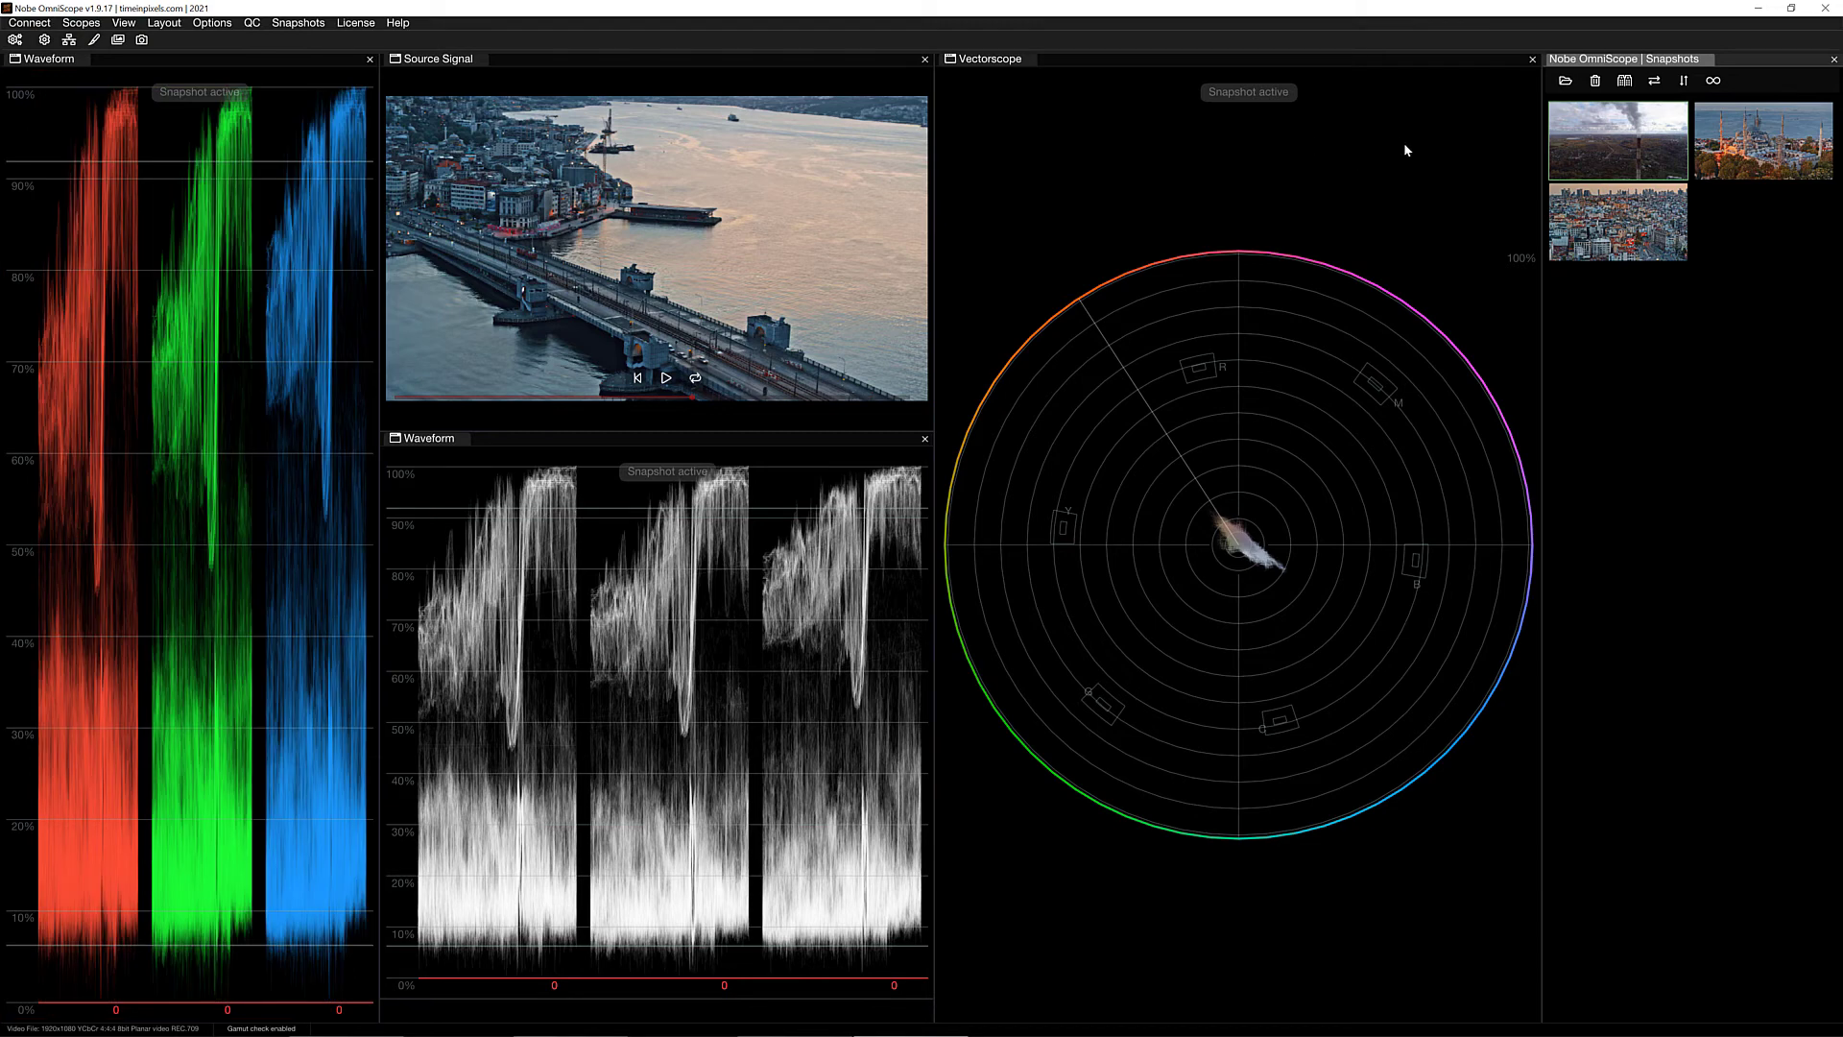
drag(1617, 141, 679, 287)
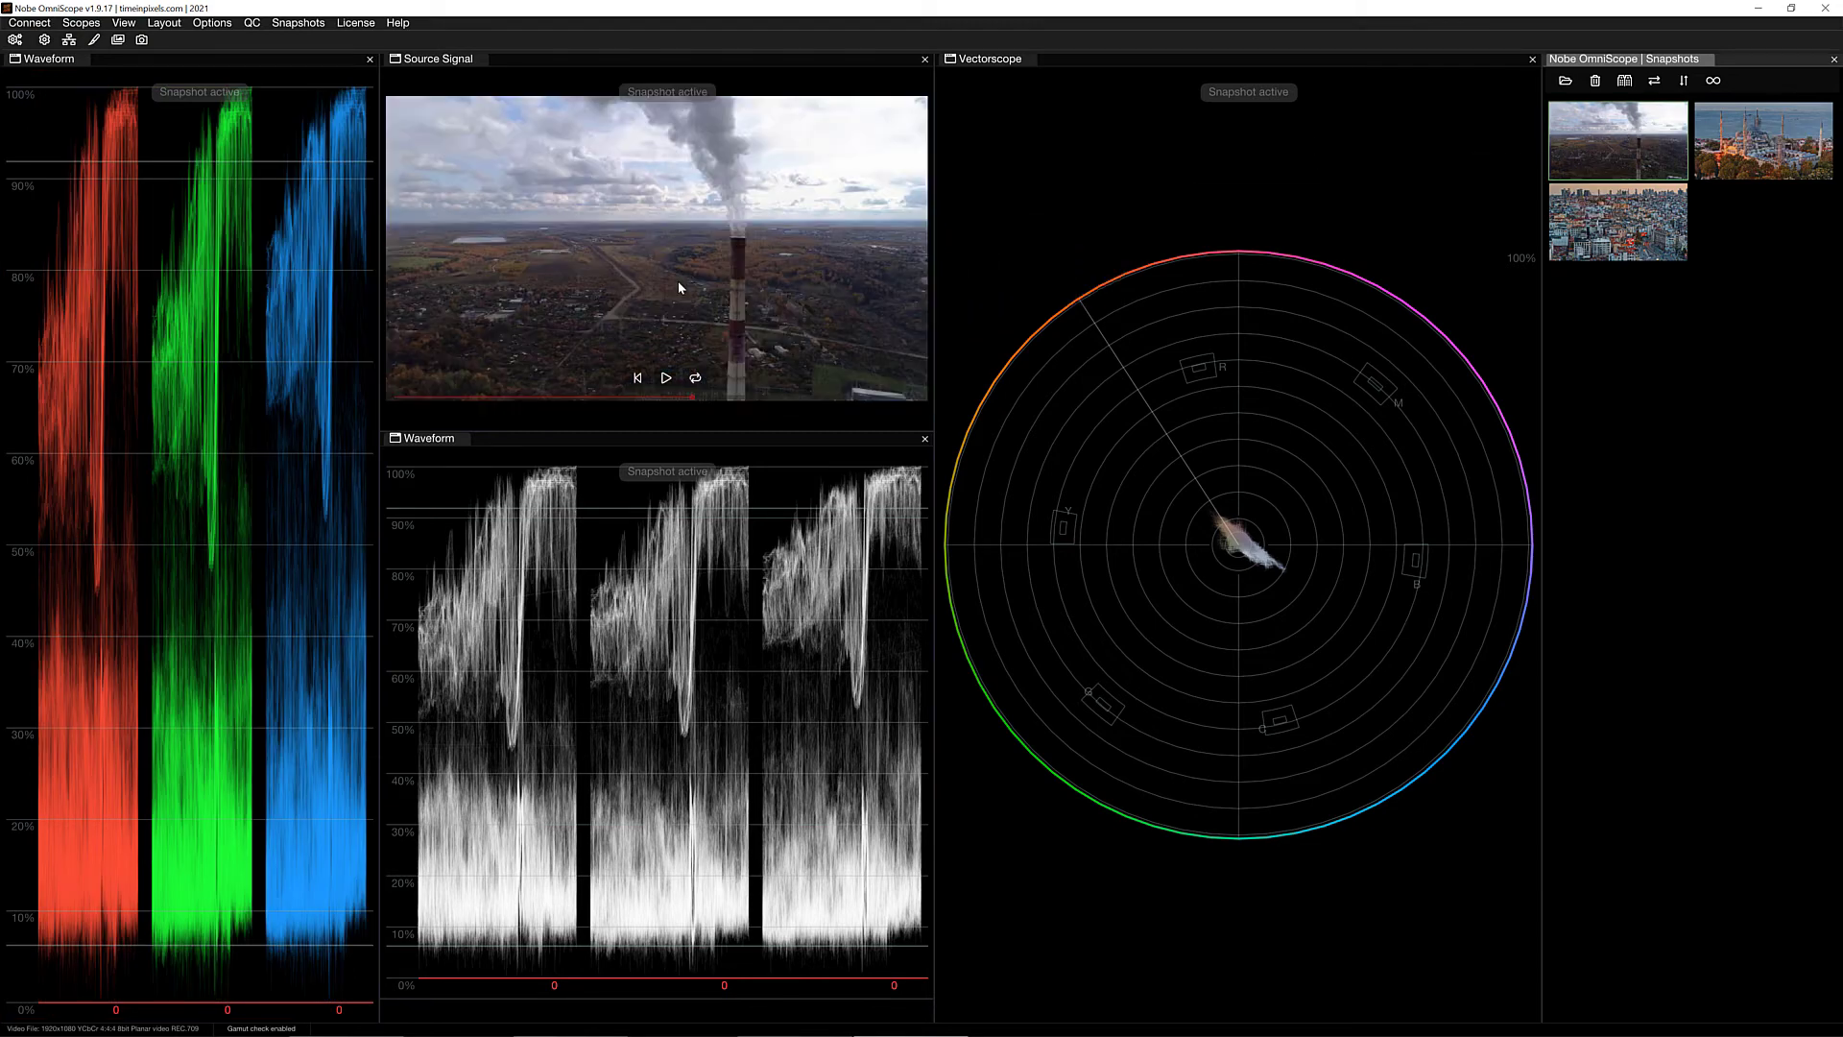
Step: Deactivate the snapshot in the Source Signal, both Waveform scopes and the Vectorscope to return them to the live signal
click(641, 95)
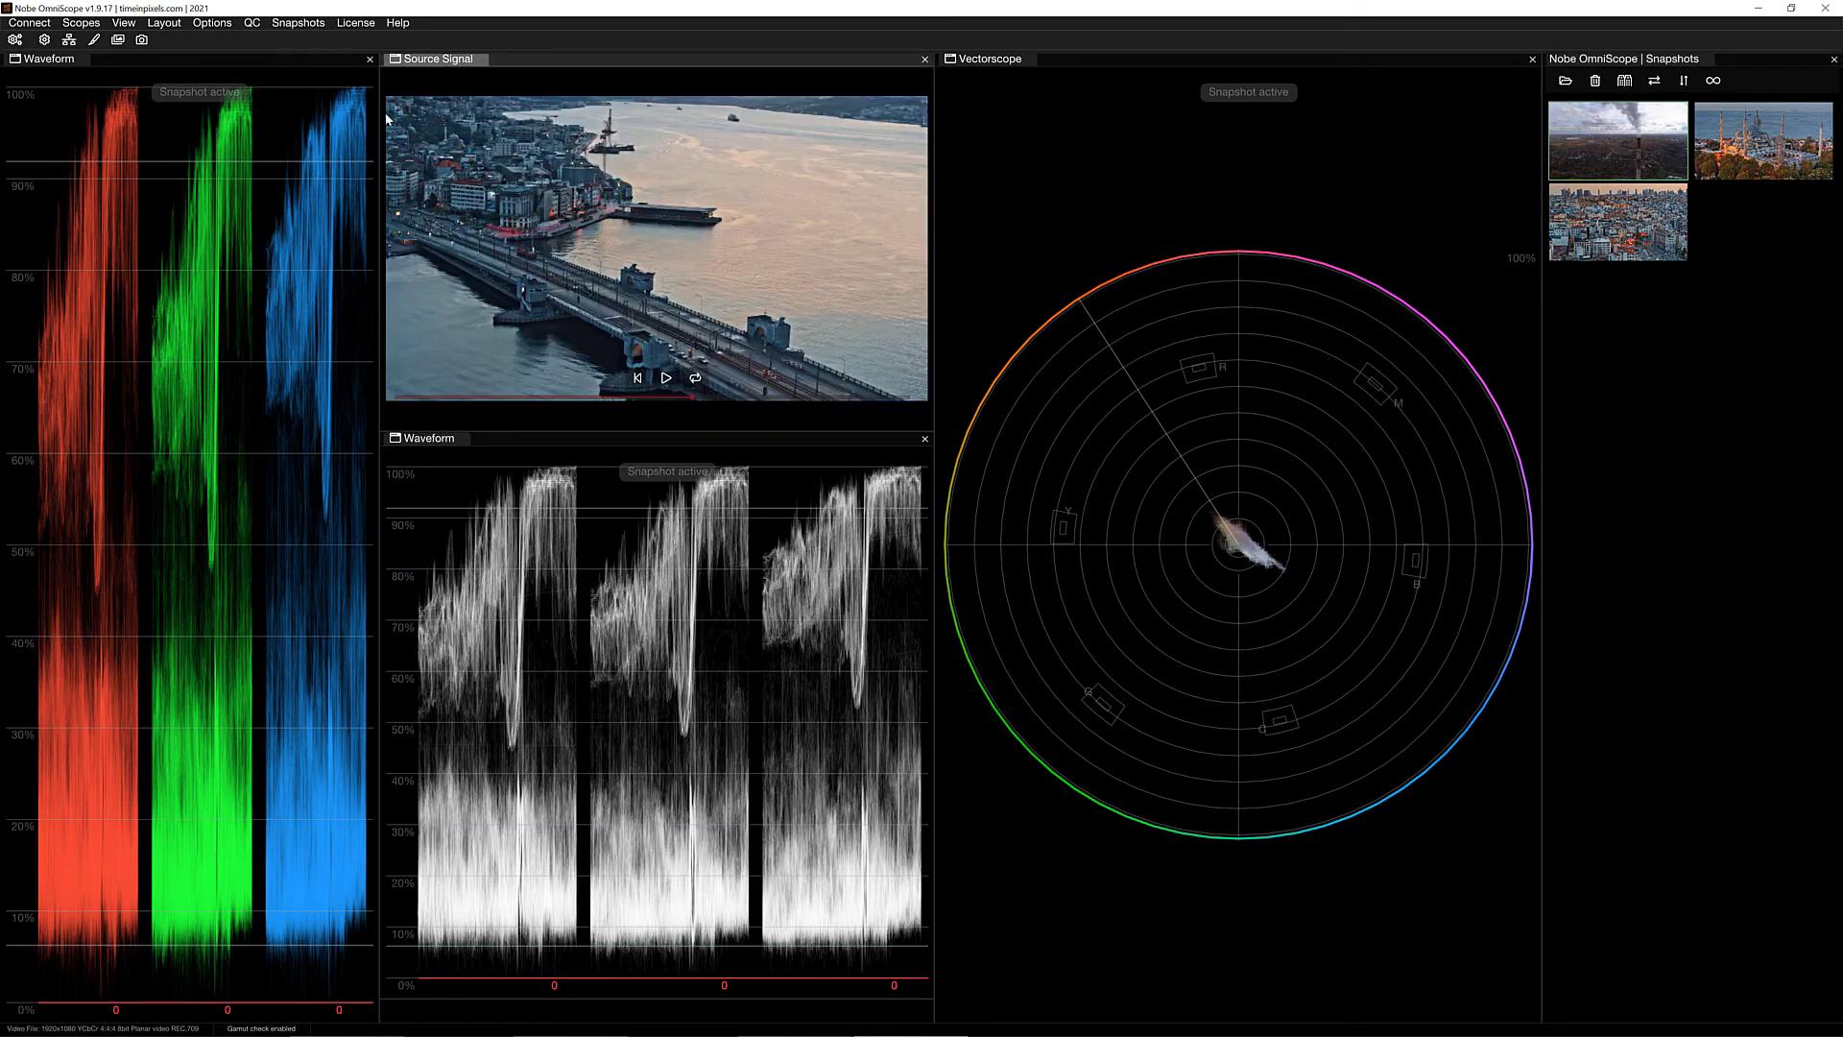
click(197, 96)
click(665, 470)
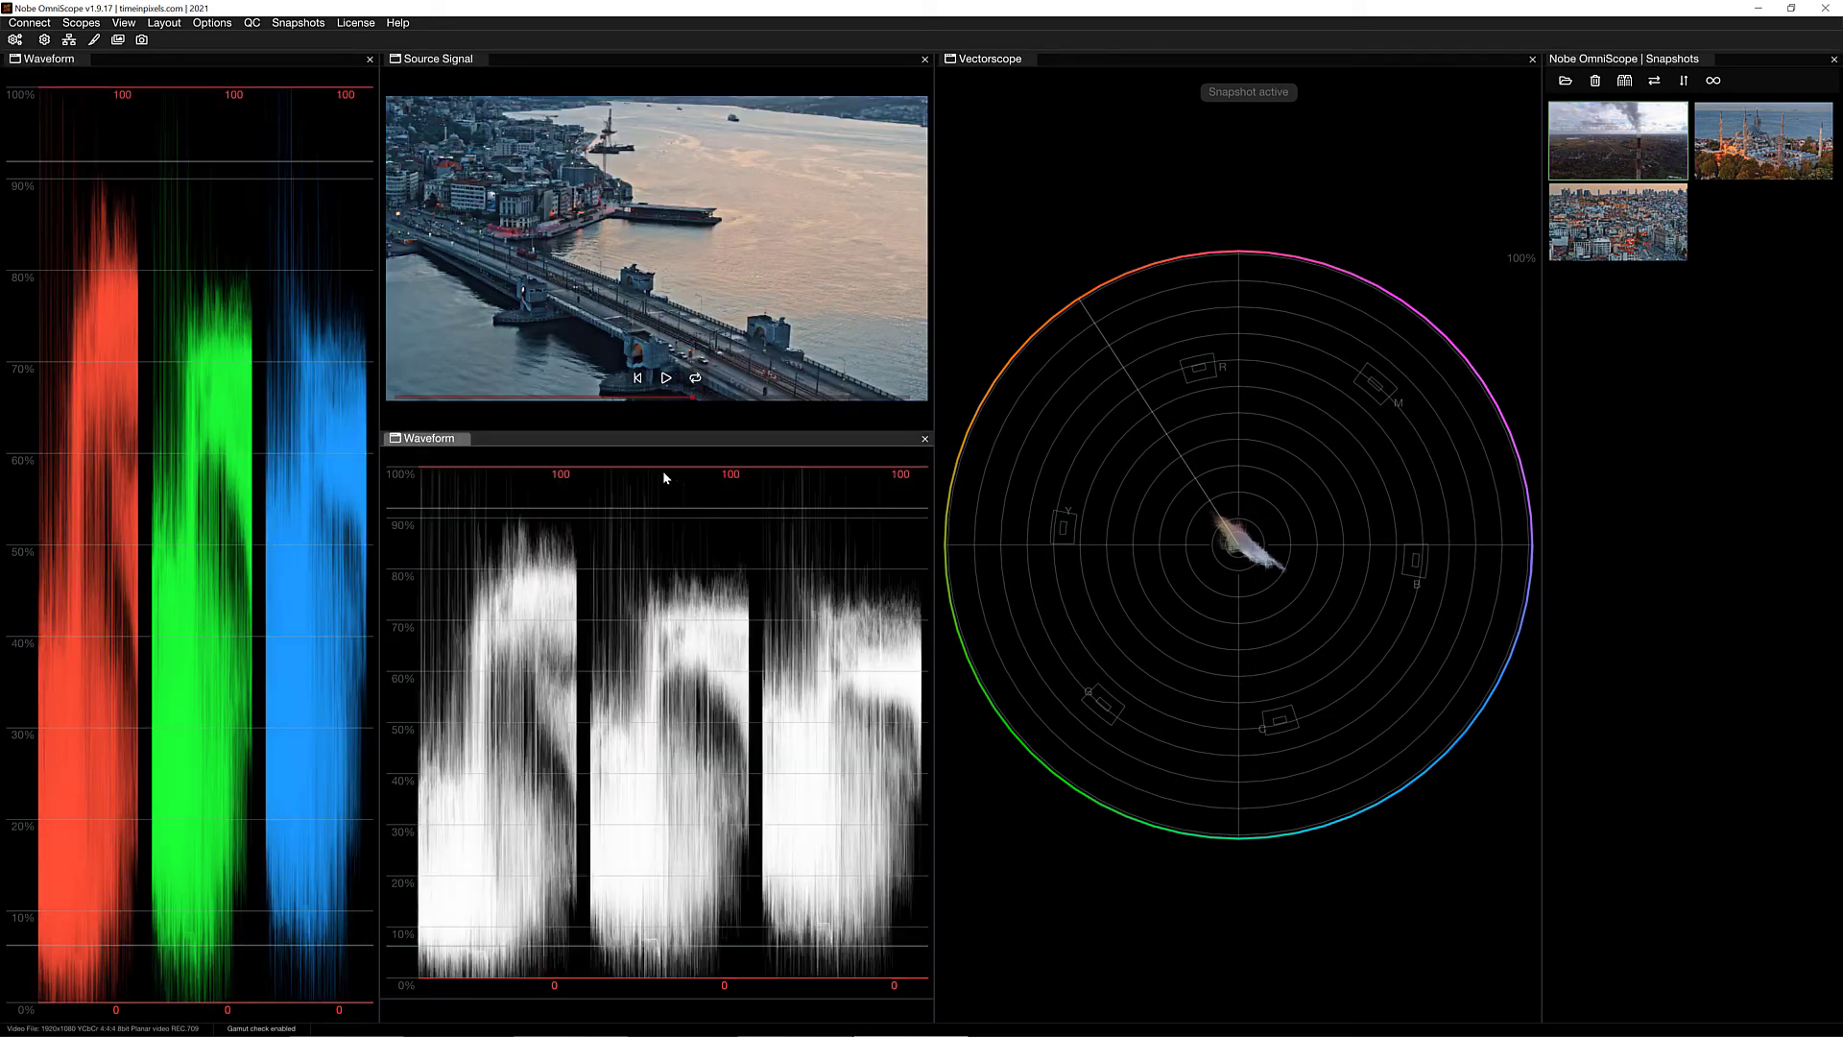
click(1238, 96)
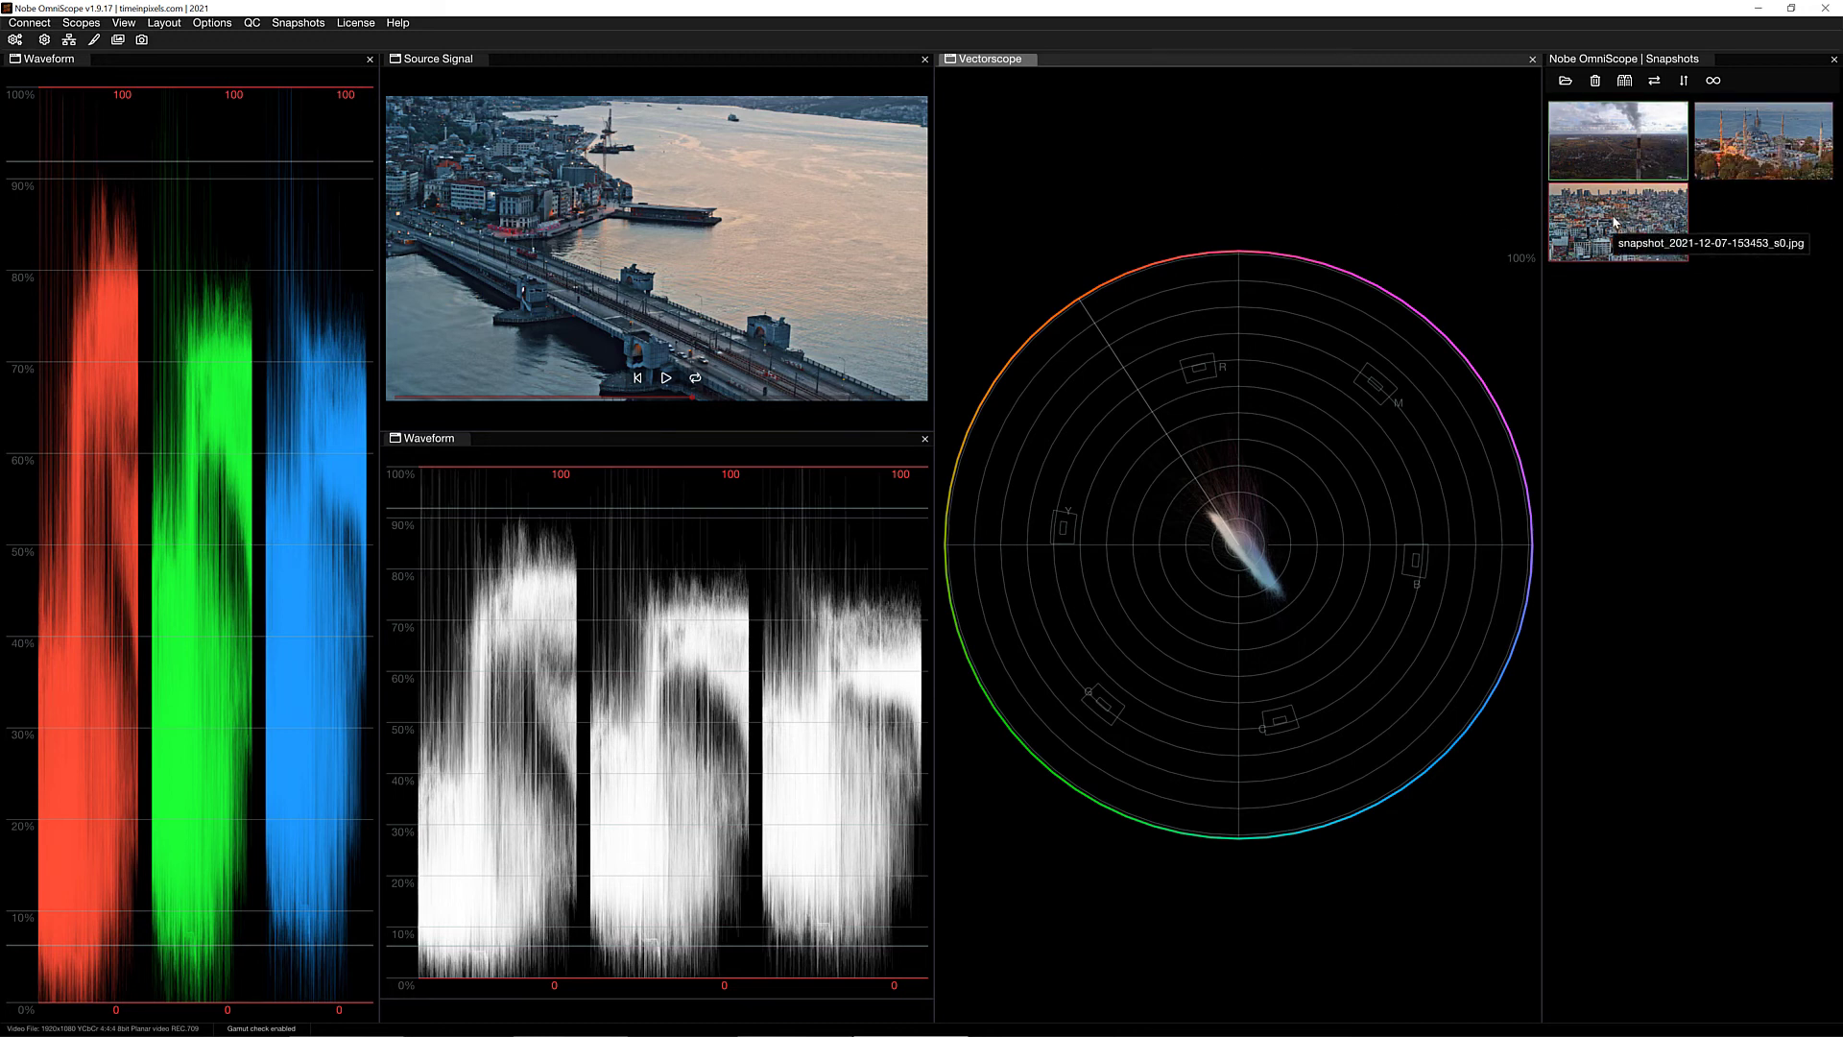
Step: Select the mosque snapshot as the reference and compare it with the live bridge frame in Side by side mode
click(1760, 123)
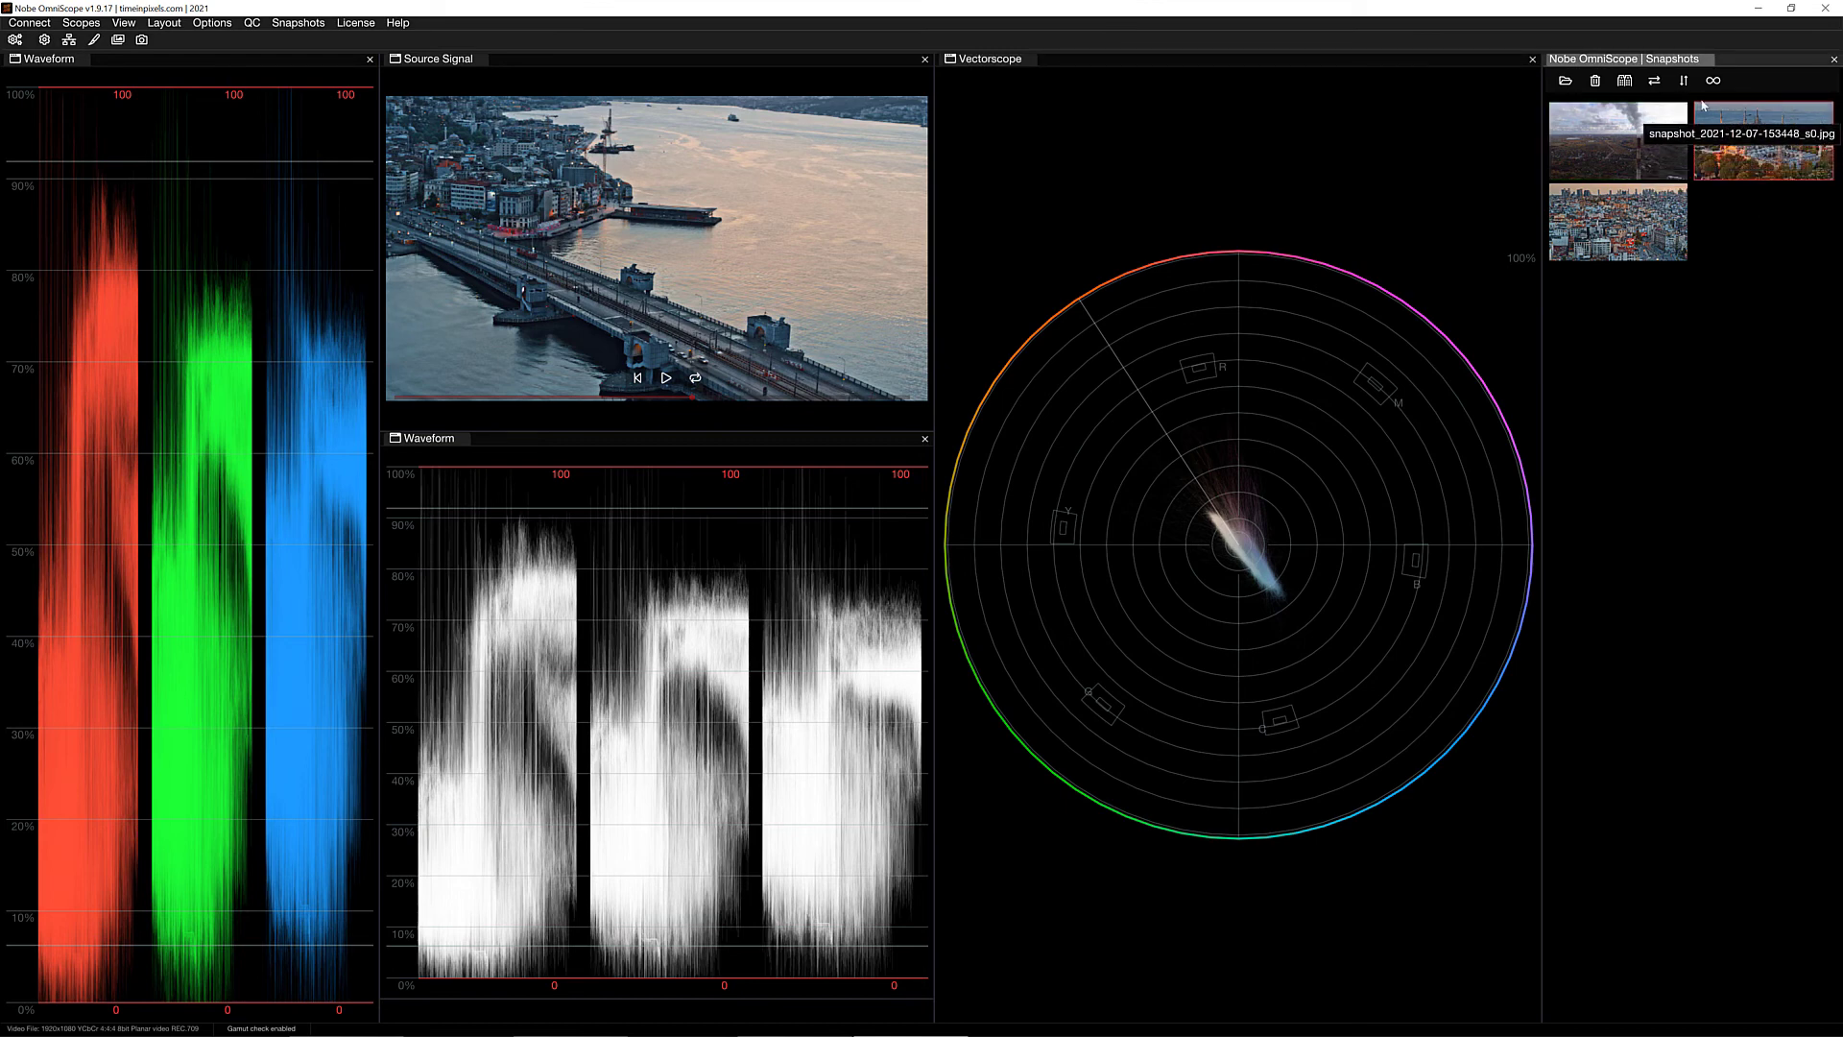
click(1626, 82)
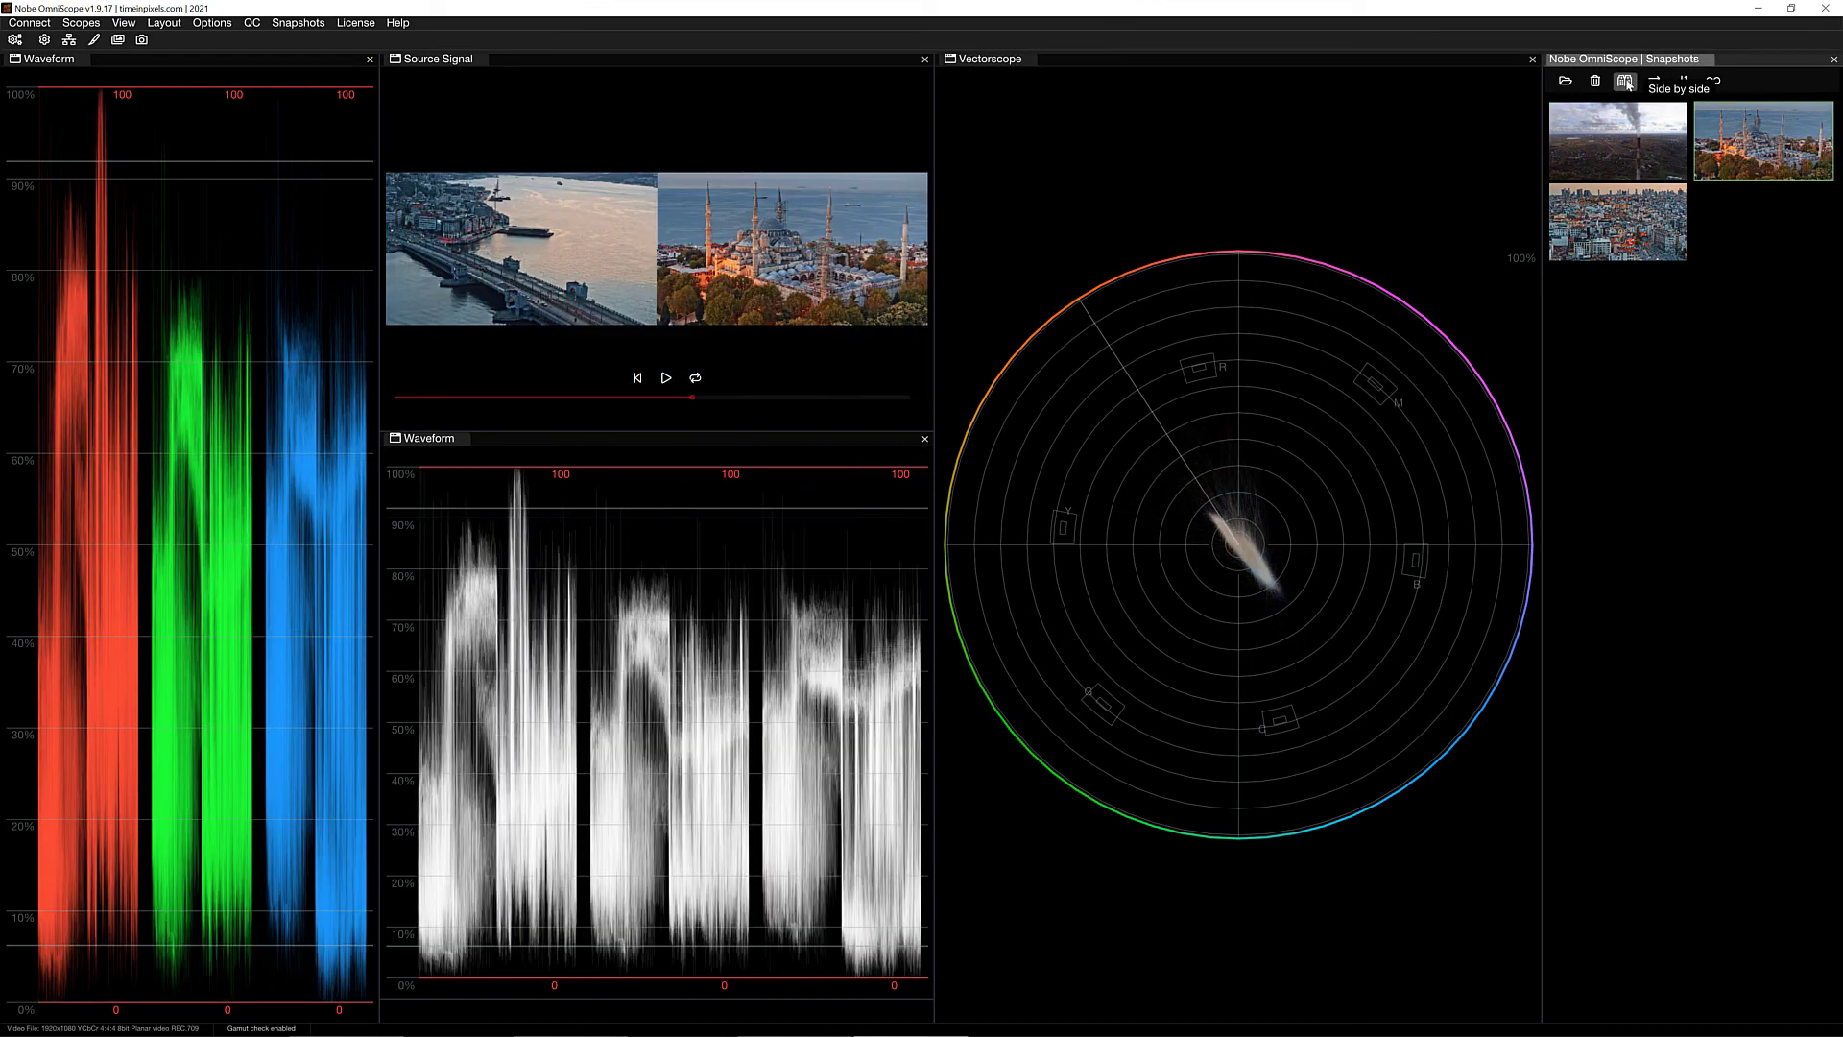
click(1625, 83)
click(1625, 83)
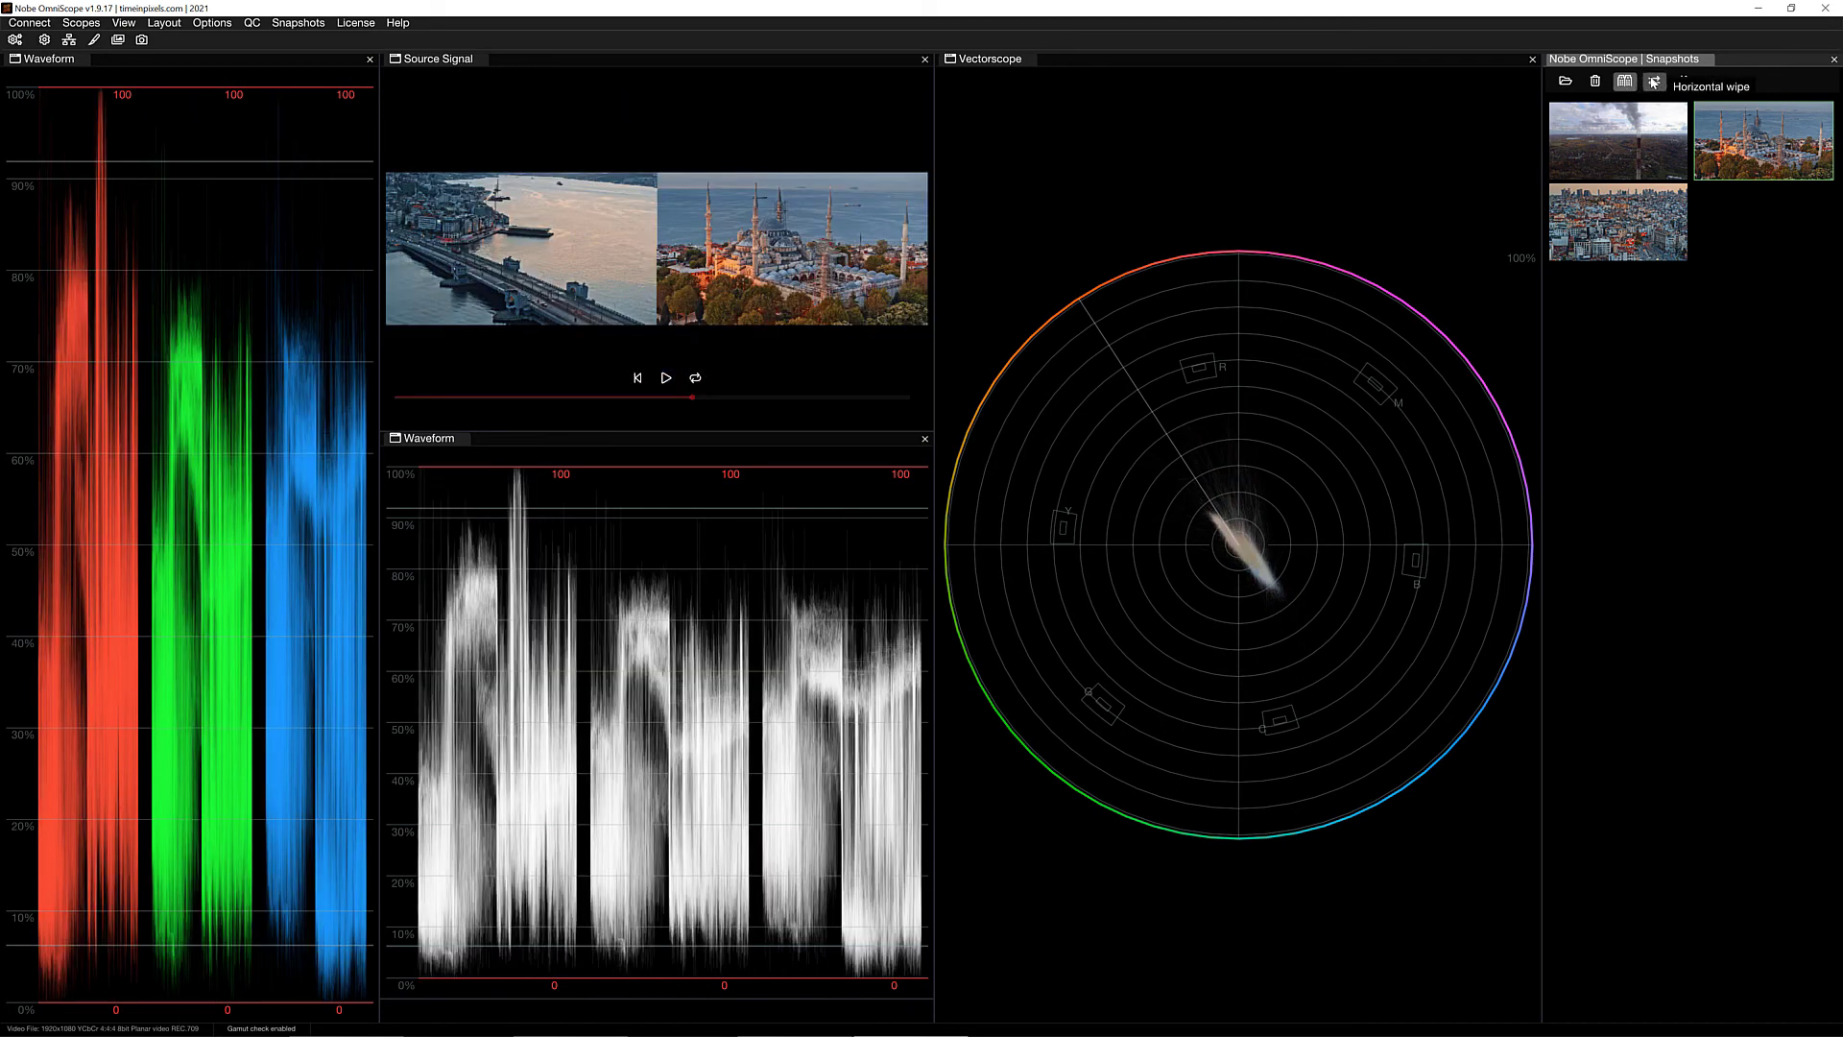
Step: Switch the mosque snapshot comparison through Horizontal wipe, Vertical wipe and Blend, then back to Side by side
click(1654, 82)
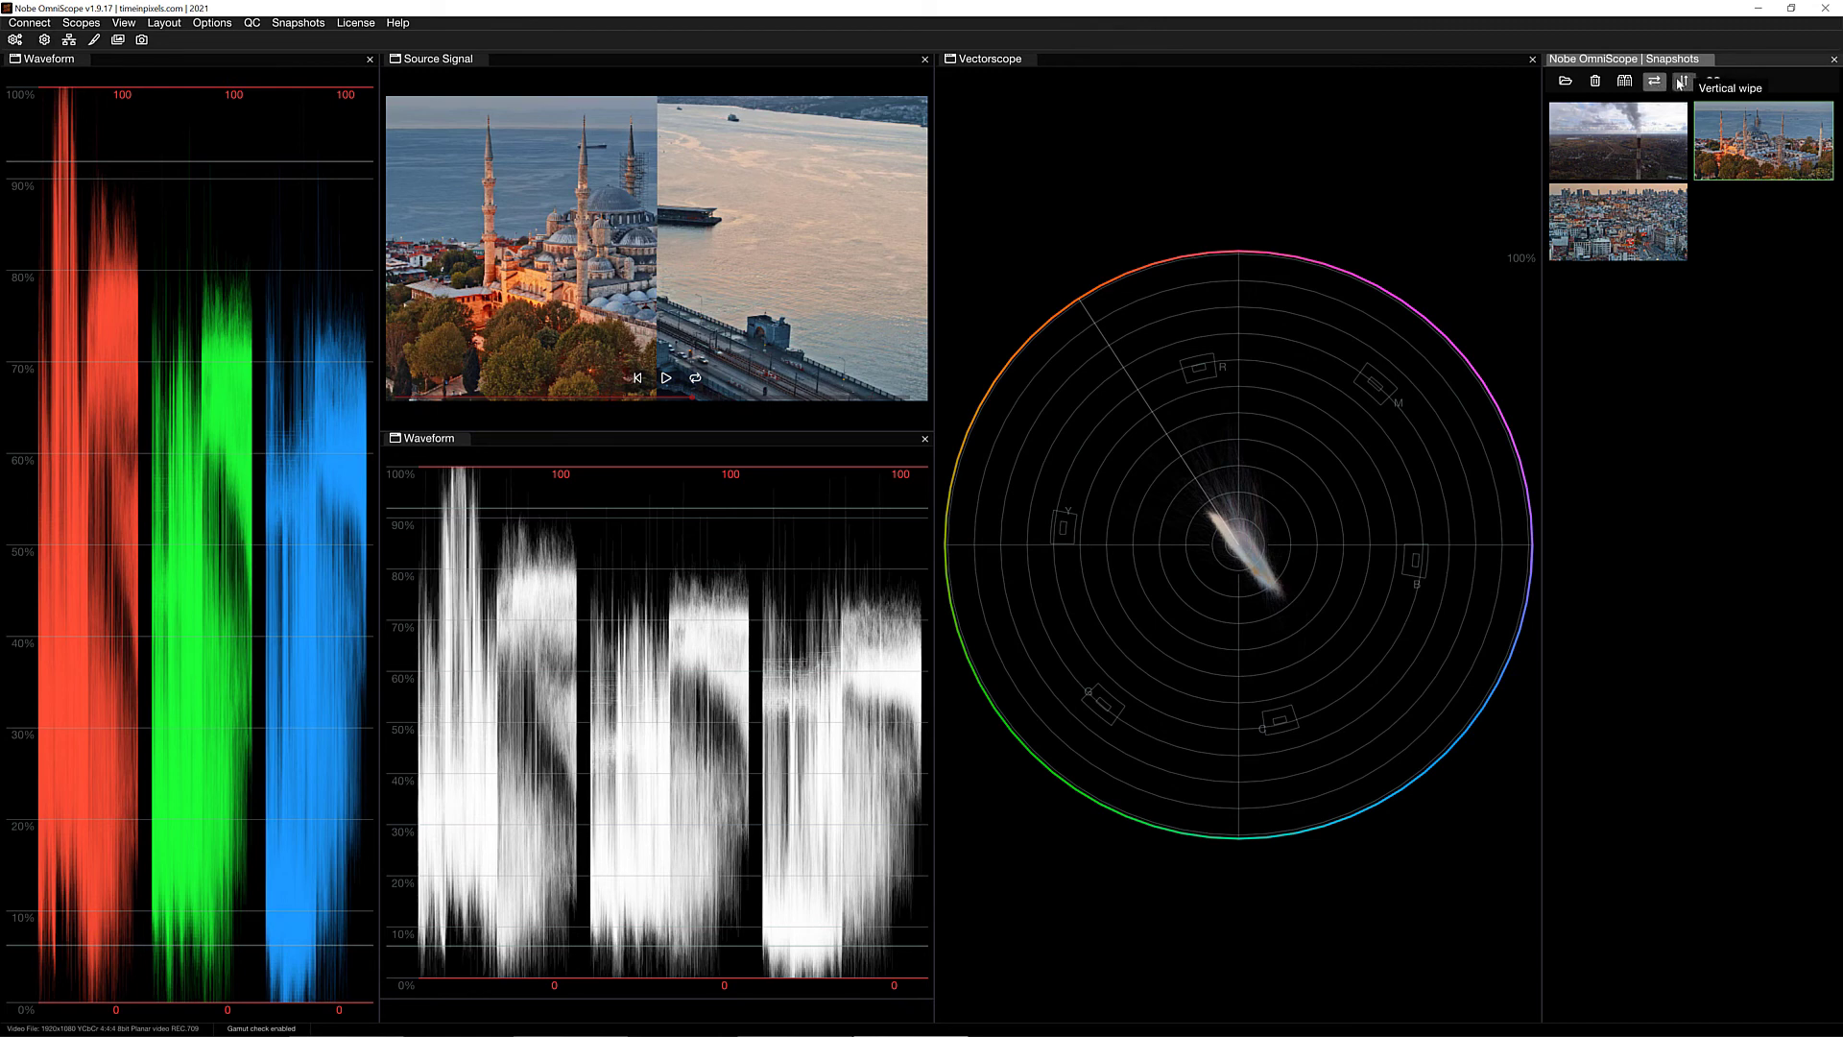
click(1681, 83)
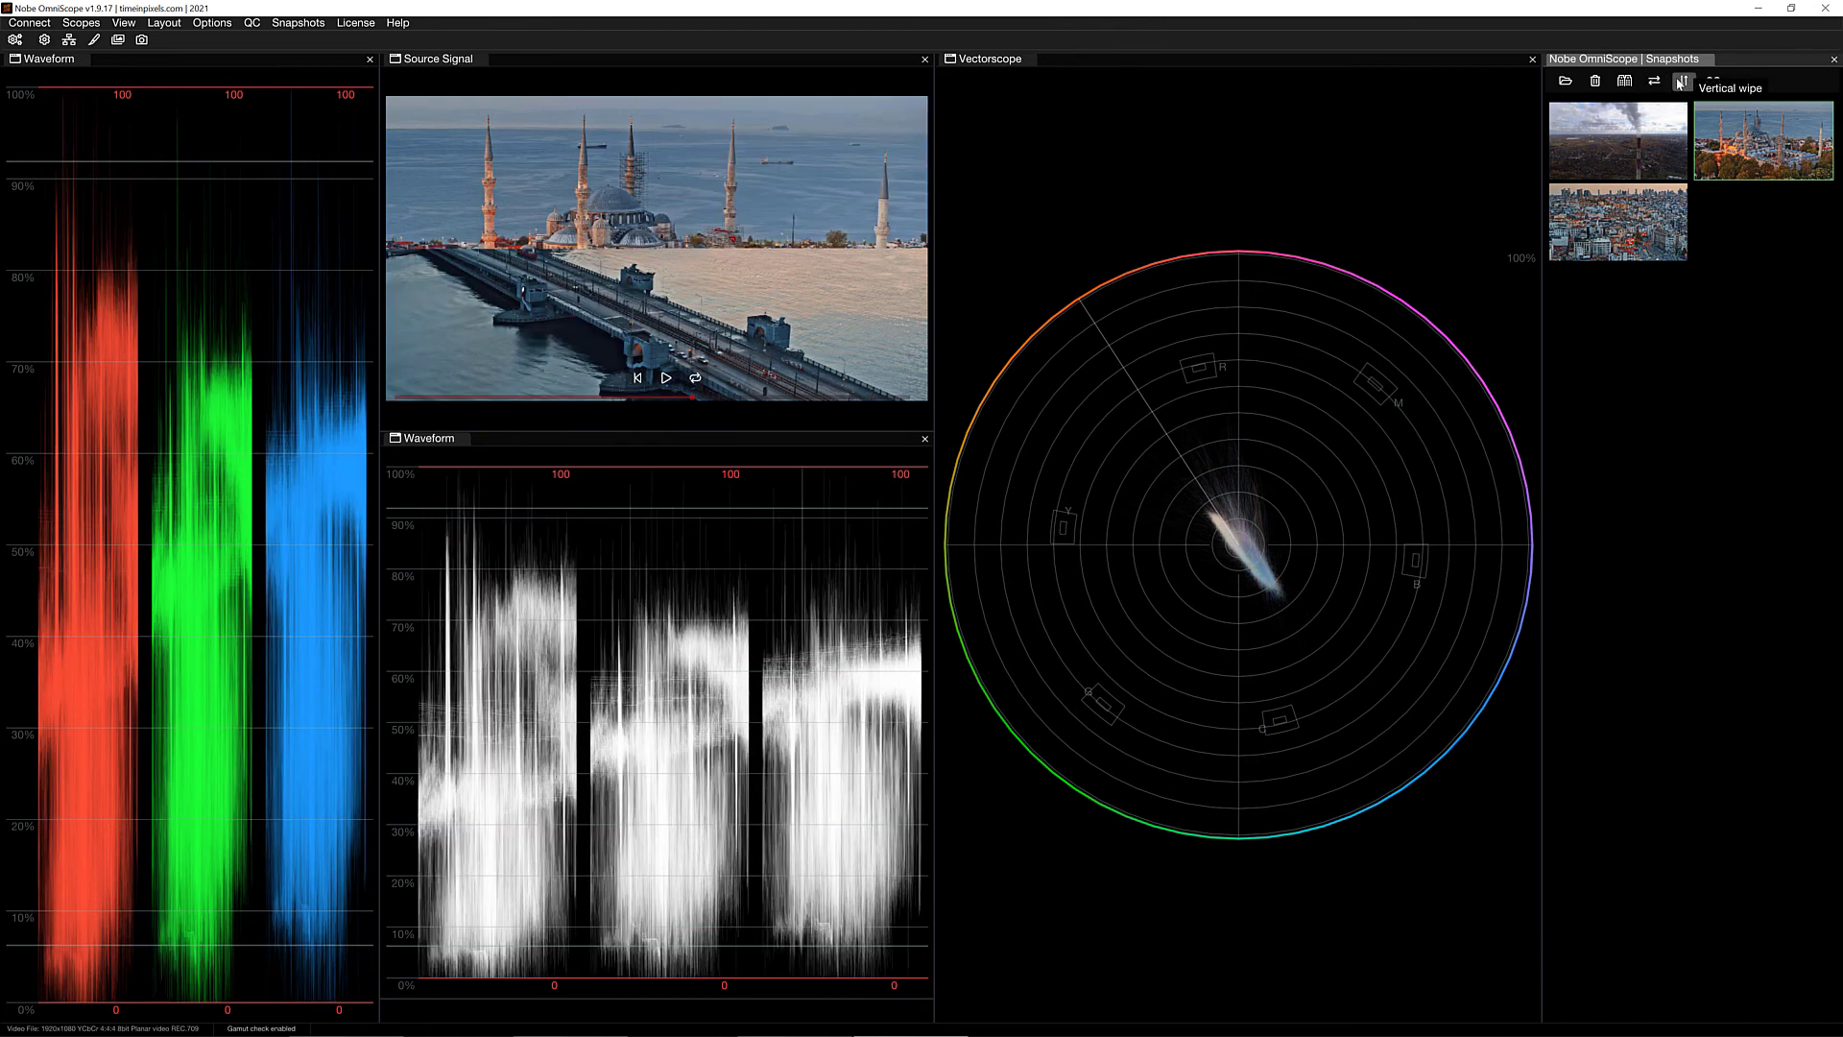
click(1713, 83)
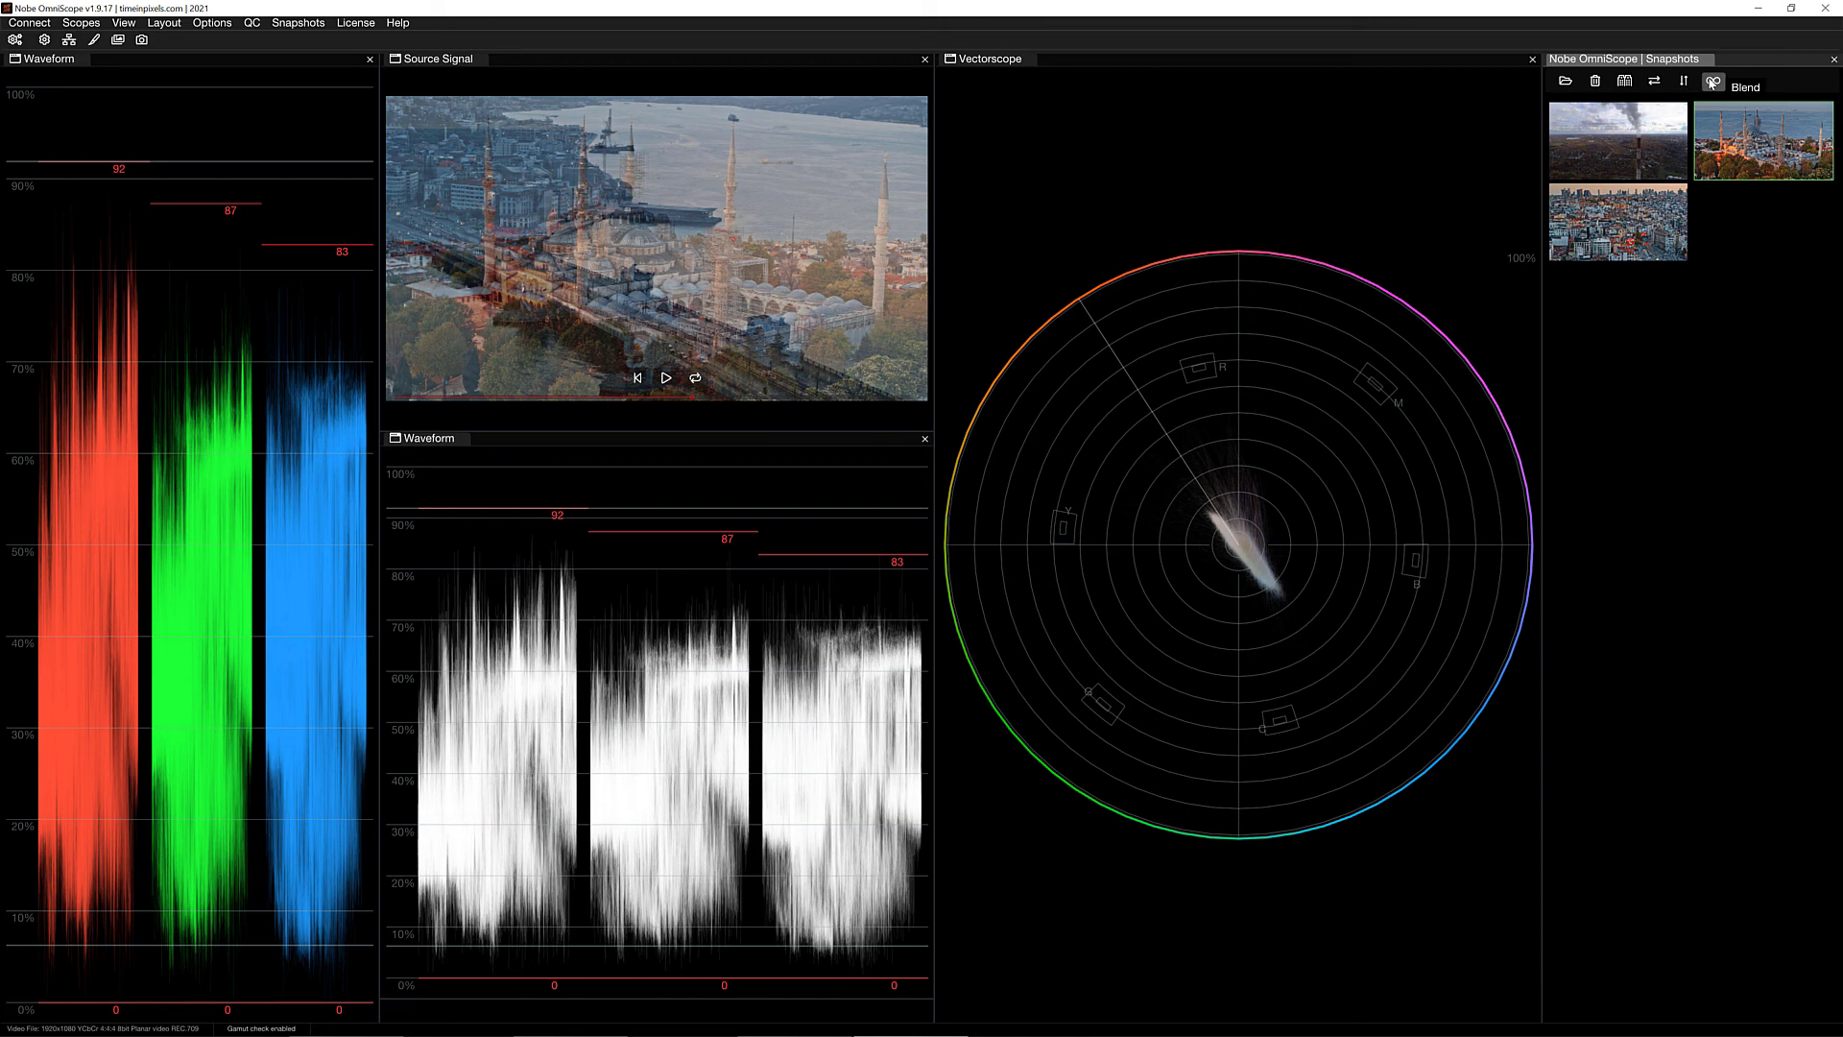
click(1626, 82)
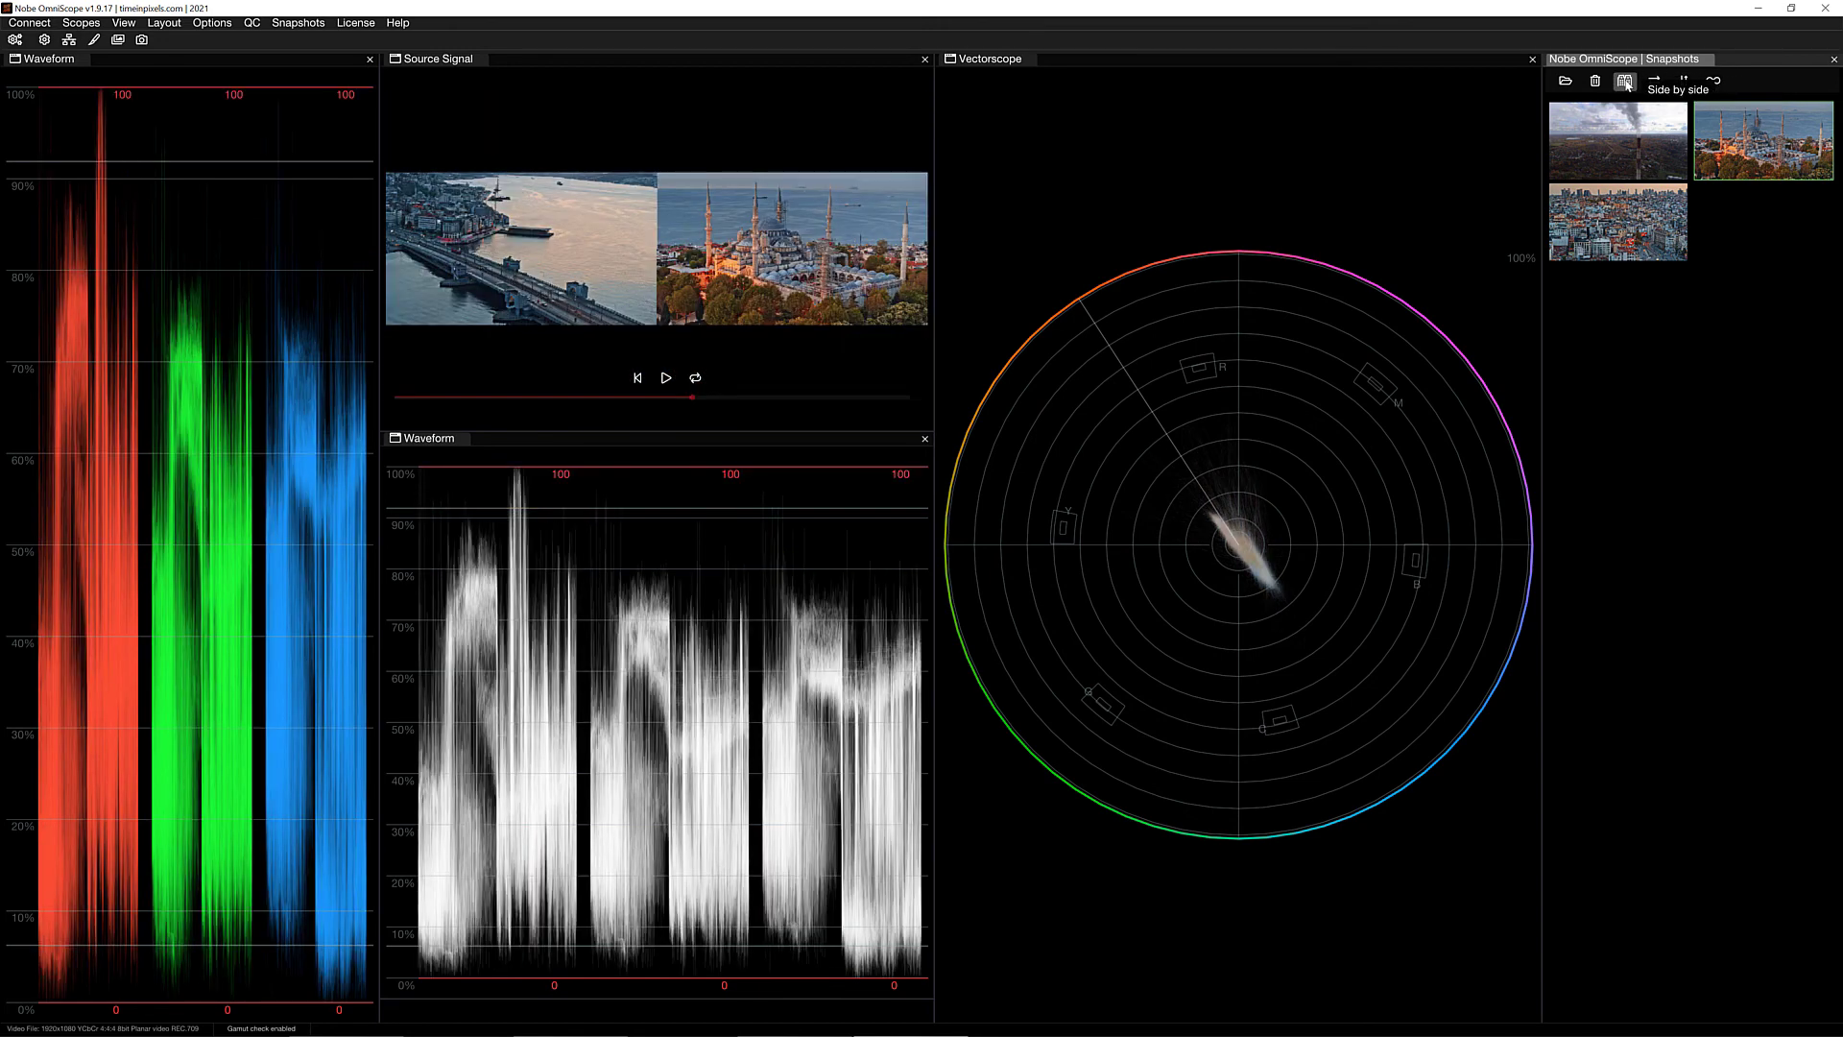